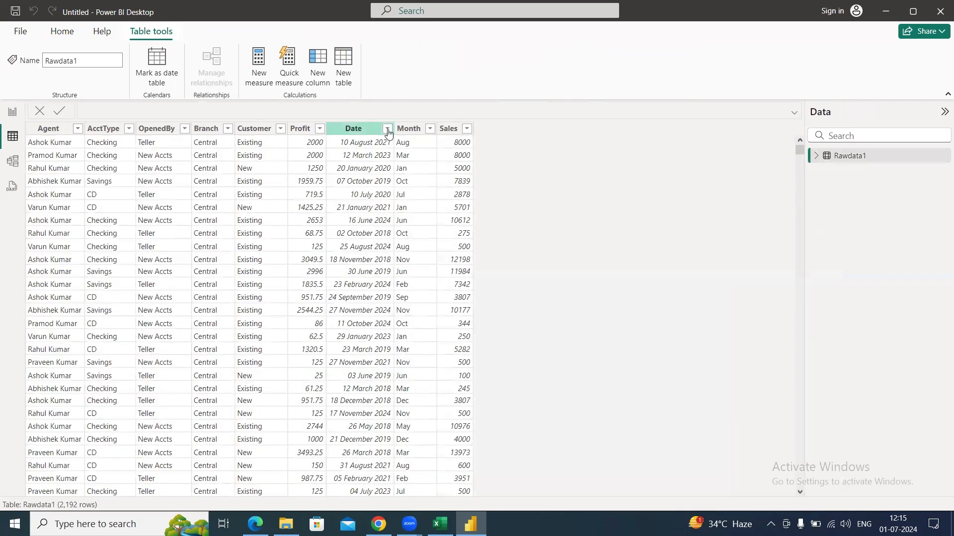
Examine the Date column's filter list in the Rawdata1 table down to its end, without applying a filter.
{"action": "left_click", "coordinate": [387, 129]}
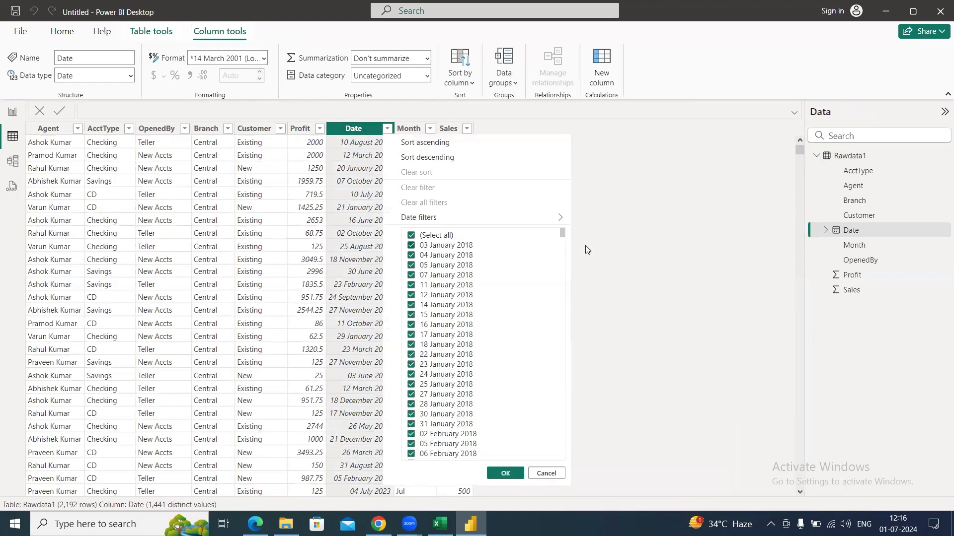
{"action": "left_click_drag", "start_coordinate": [568, 240], "coordinate": [572, 470]}
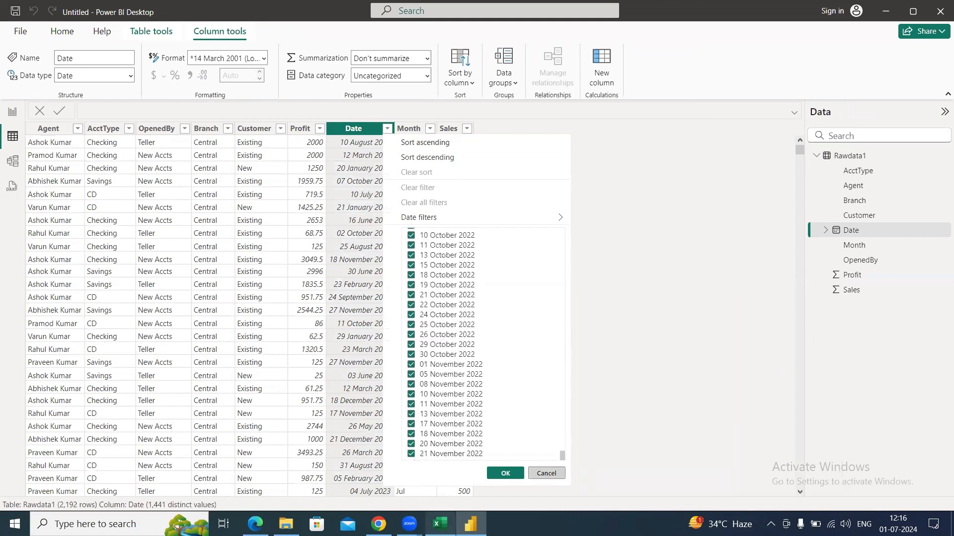
{"action": "left_click", "coordinate": [546, 473]}
Switch to Excel by opening the RawData workbook from the desktop.
{"action": "left_click", "coordinate": [439, 524]}
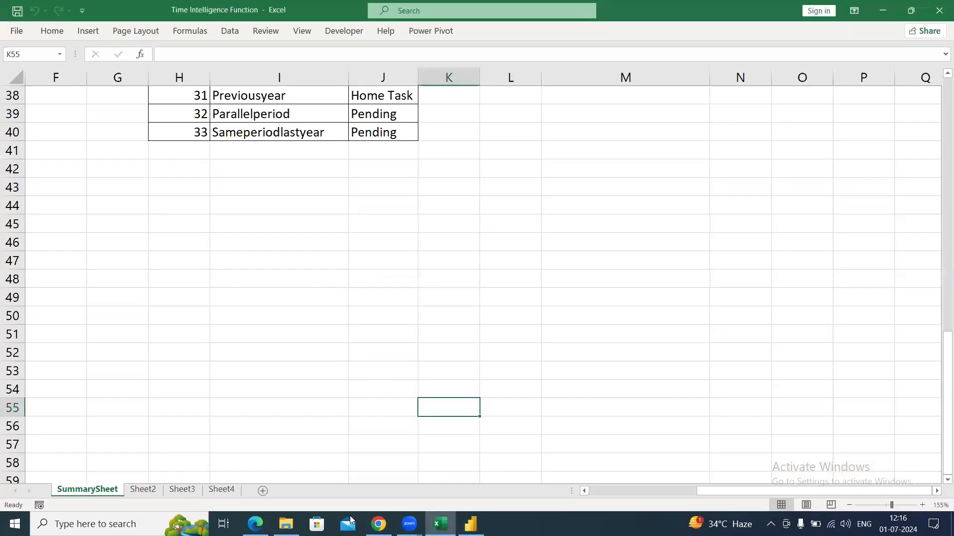
{"action": "key", "text": "super+d"}
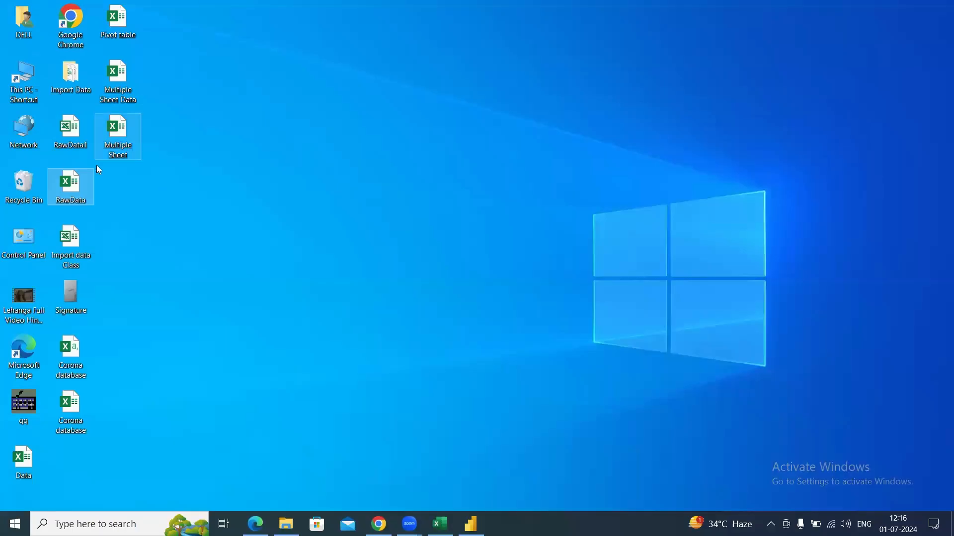
{"action": "double_click", "coordinate": [81, 186]}
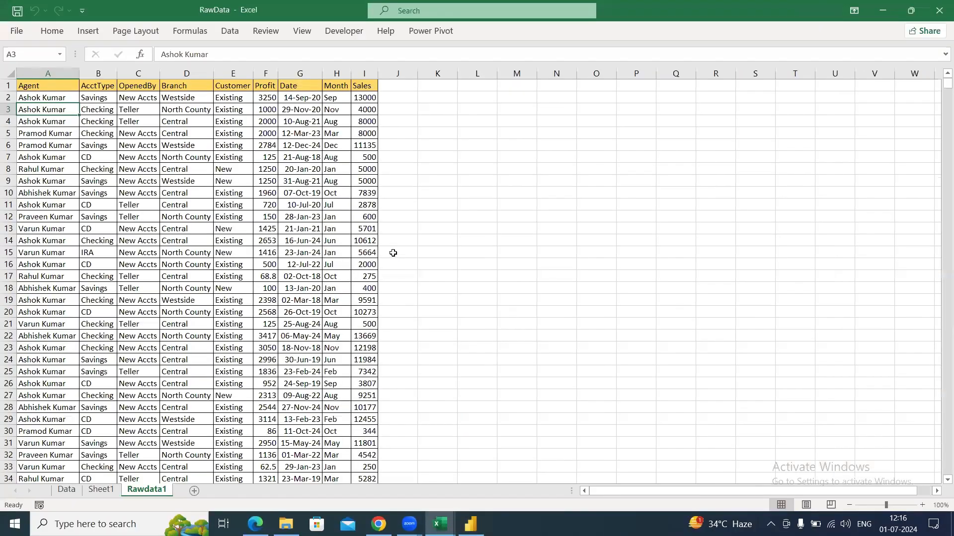
Turn on filtering for the Rawdata1 sheet's header row and examine how the Date column's filter list groups its values.
{"action": "left_click", "coordinate": [304, 278]}
{"action": "key", "text": "ctrl+Up"}
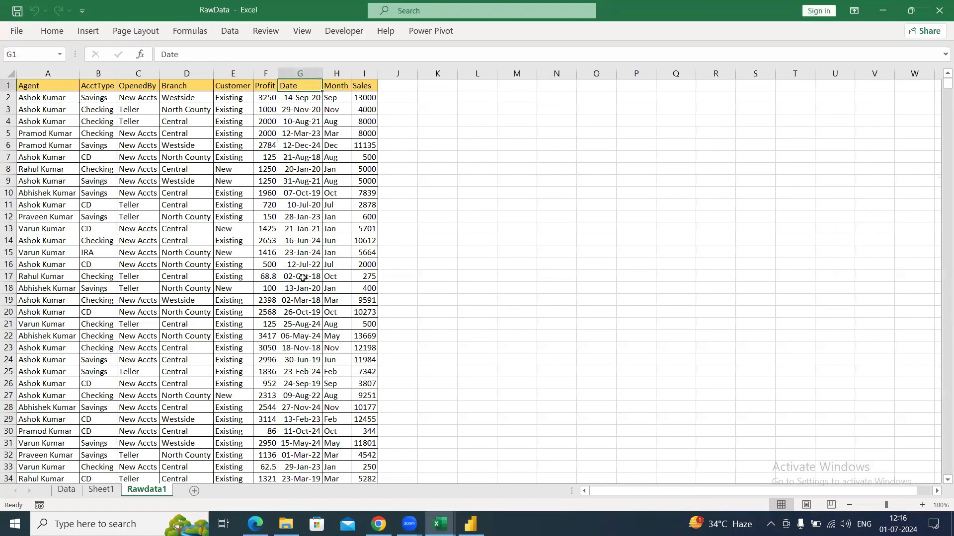
{"action": "key", "text": "ctrl+Down"}
{"action": "key", "text": "ctrl+Up"}
{"action": "key", "text": "ctrl+shift+l"}
{"action": "key", "text": "alt+Down"}
{"action": "key", "text": "Down"}
{"action": "key", "text": "Down"}
{"action": "key", "text": "Down"}
{"action": "key", "text": "Down"}
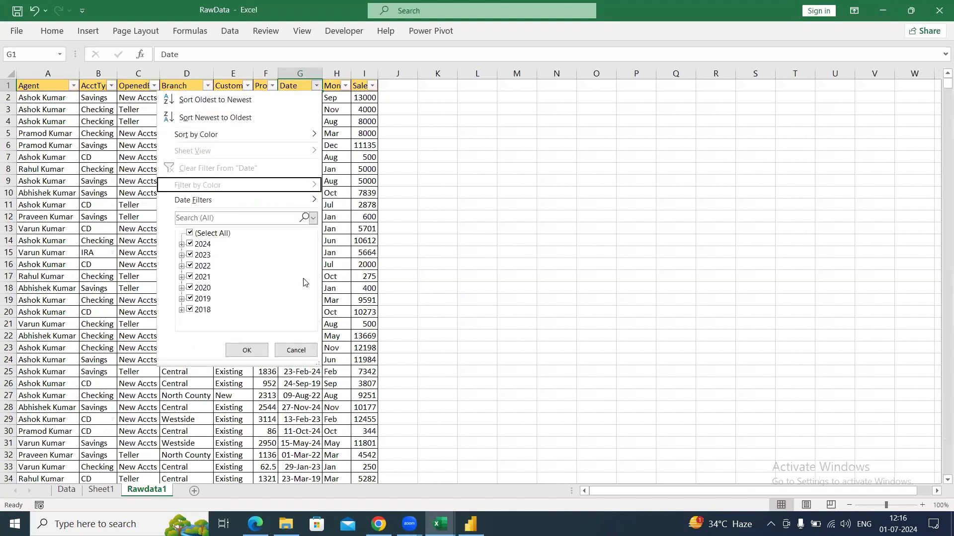
{"action": "left_click", "coordinate": [305, 351]}
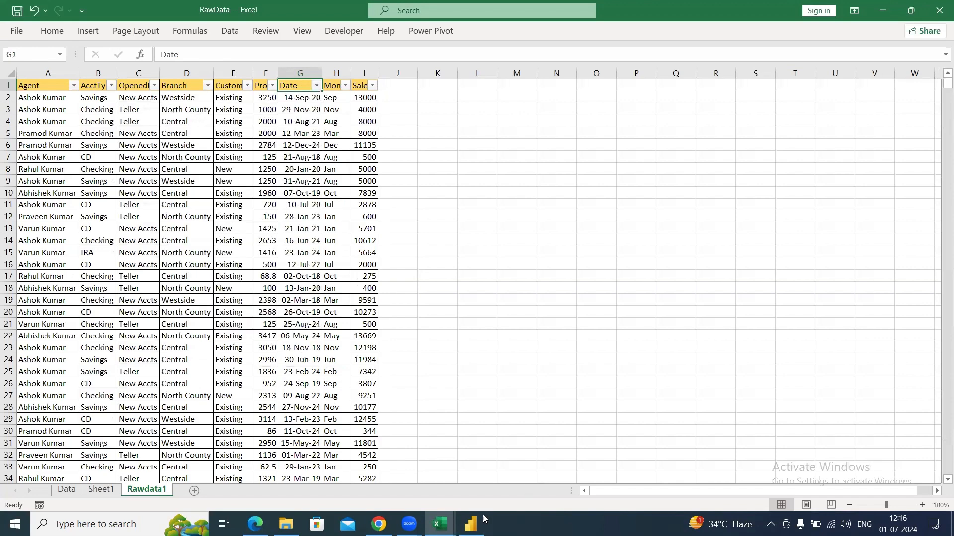
Switch back to Power BI Desktop and examine the Date column's filter list again for comparison with Excel.
{"action": "left_click", "coordinate": [470, 524]}
{"action": "left_click", "coordinate": [353, 293]}
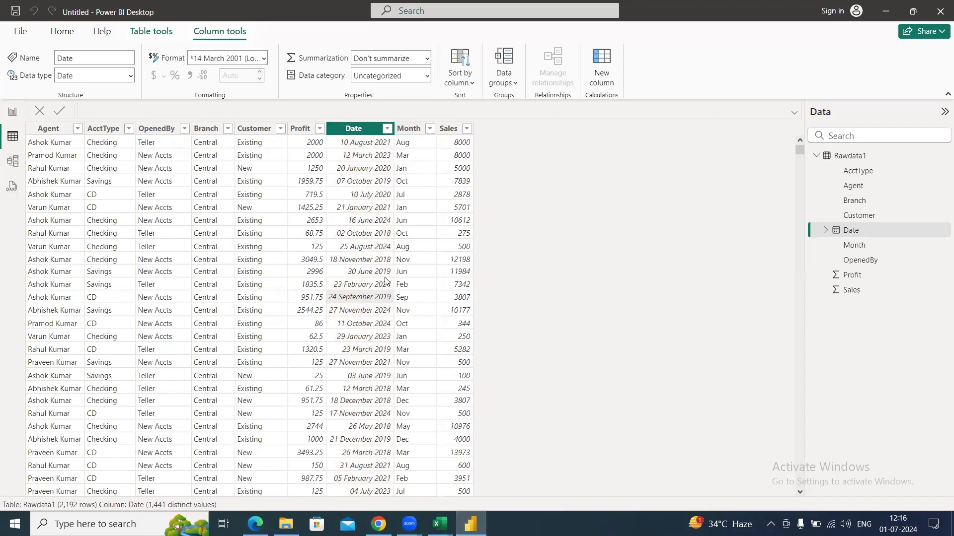
{"action": "left_click", "coordinate": [387, 129]}
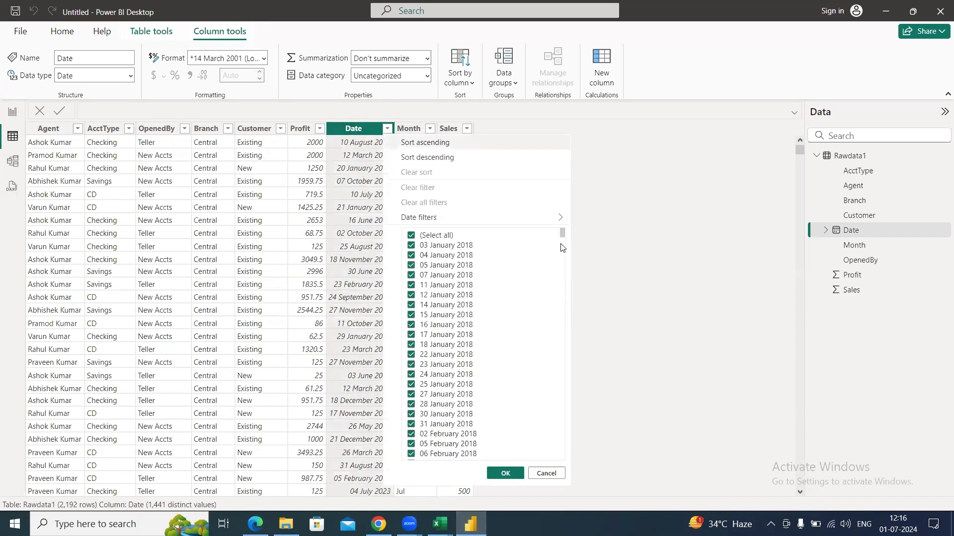
{"action": "left_click_drag", "start_coordinate": [562, 234], "coordinate": [572, 480]}
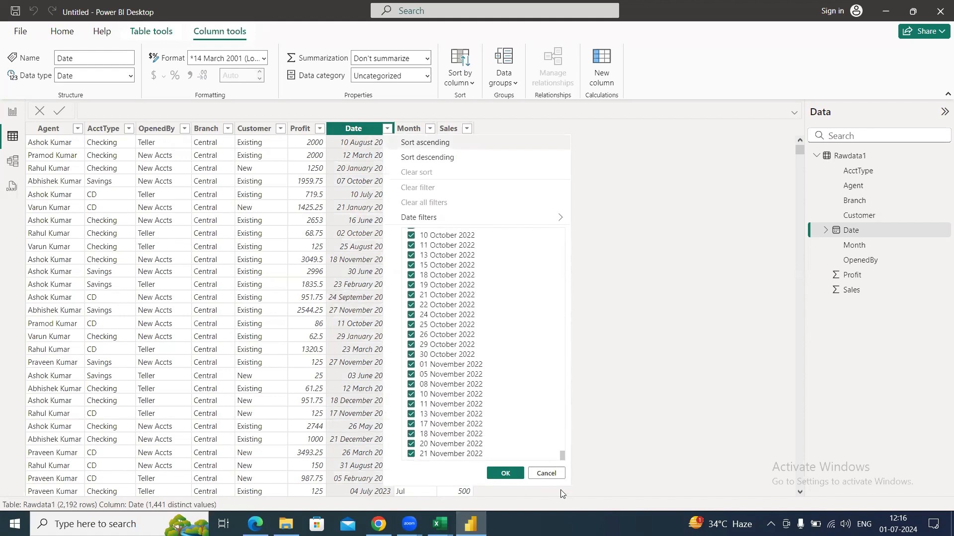
{"action": "left_click", "coordinate": [541, 474]}
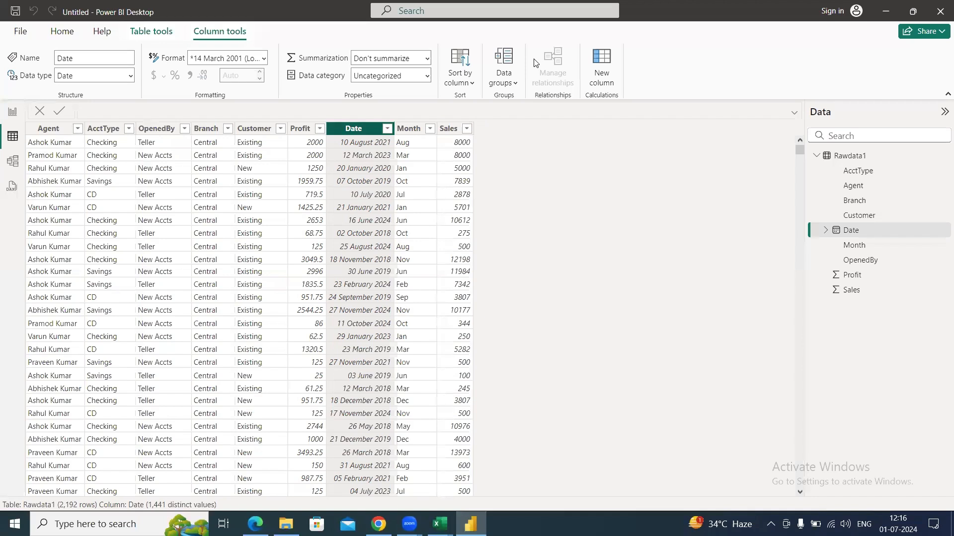
Add a calculated column to Rawdata1 with the formula Year = YEAR(Rawdata1[Date]).
{"action": "left_click", "coordinate": [604, 78]}
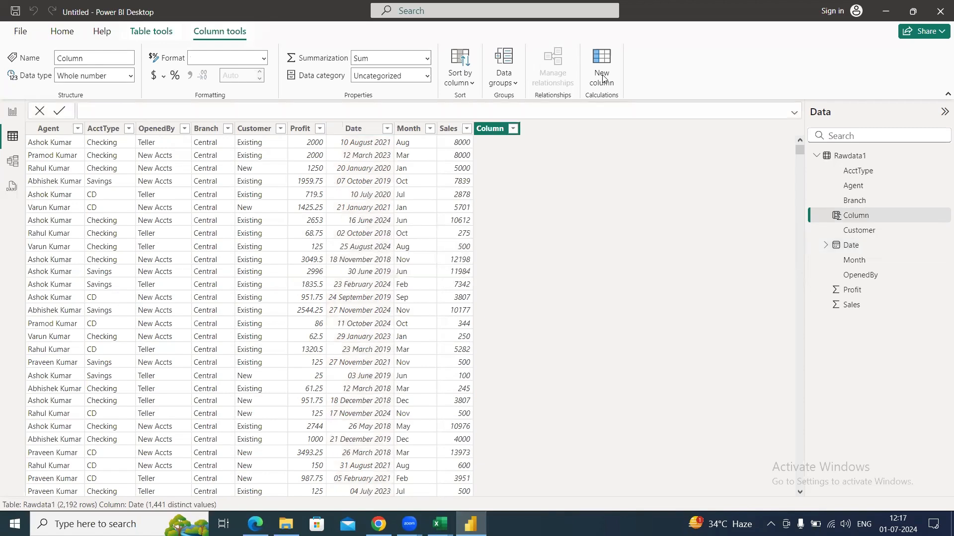
{"action": "type", "text": "Y ="}
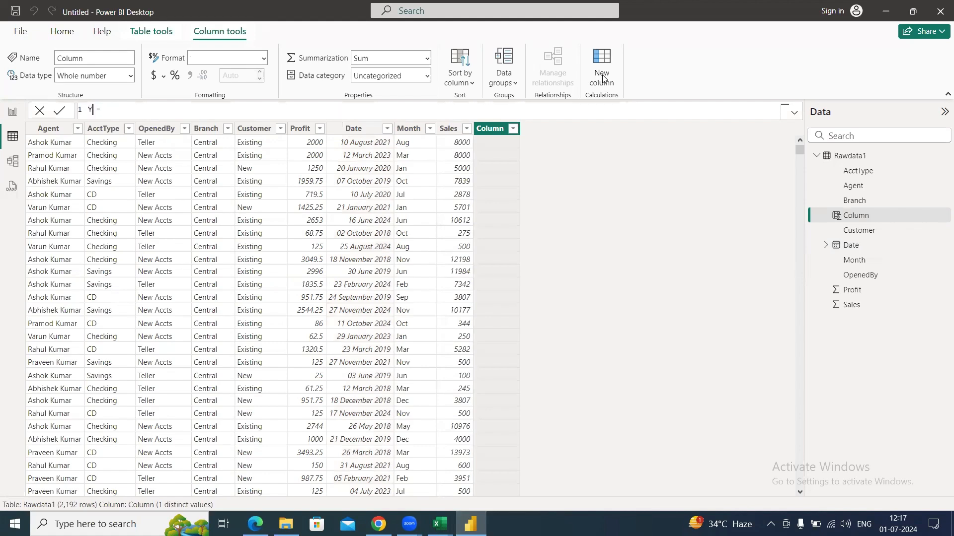
{"action": "key", "text": "Right"}
{"action": "key", "text": "Right"}
{"action": "type", "text": "year"}
{"action": "key", "text": "Tab"}
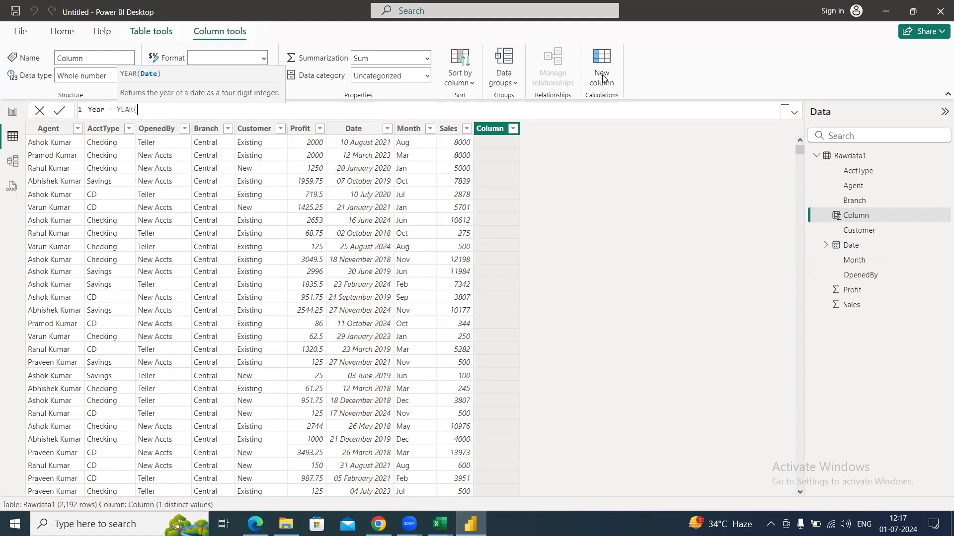
{"action": "type", "text": "rawda"}
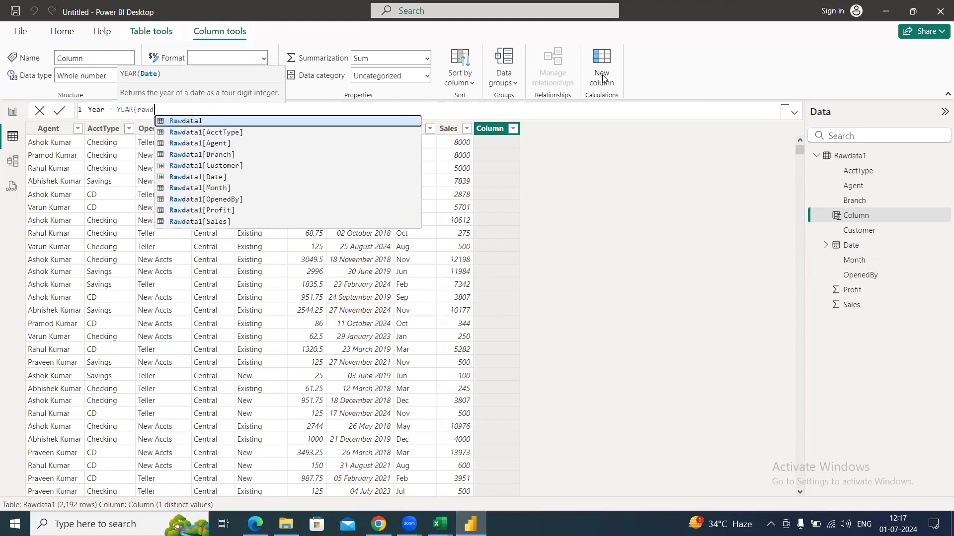
{"action": "key", "text": "Down"}
{"action": "key", "text": "Down"}
{"action": "key", "text": "Down"}
{"action": "key", "text": "Down"}
{"action": "key", "text": "Down"}
{"action": "key", "text": "Tab"}
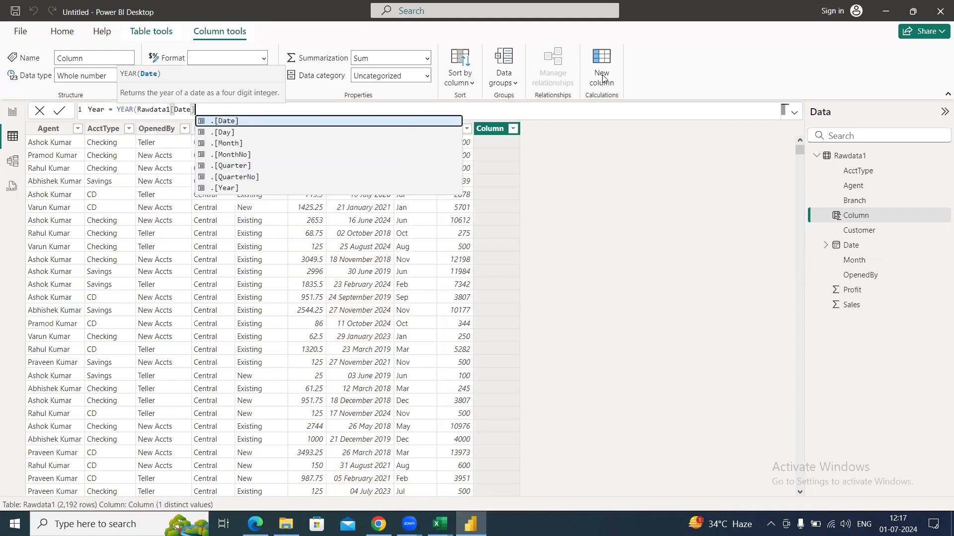
{"action": "type", "text": ")"}
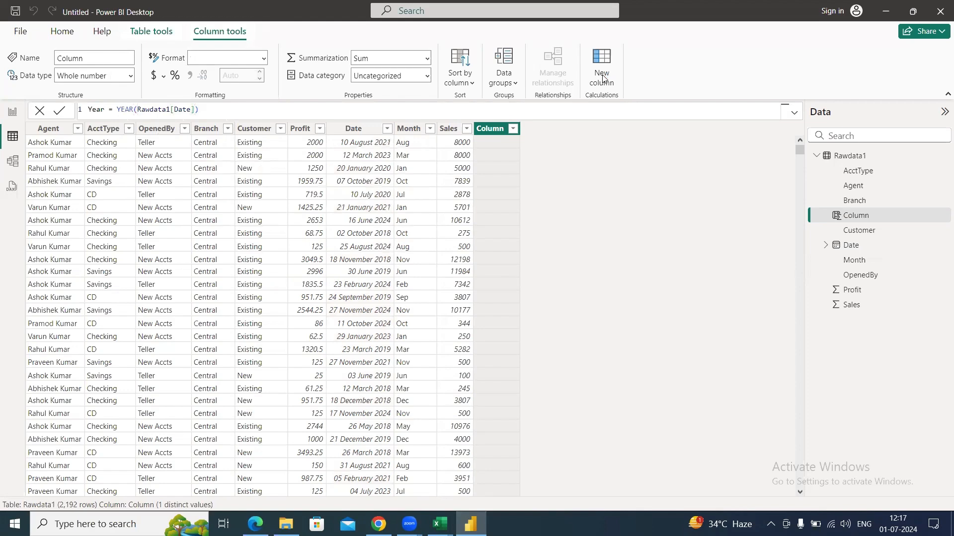
{"action": "key", "text": "Return"}
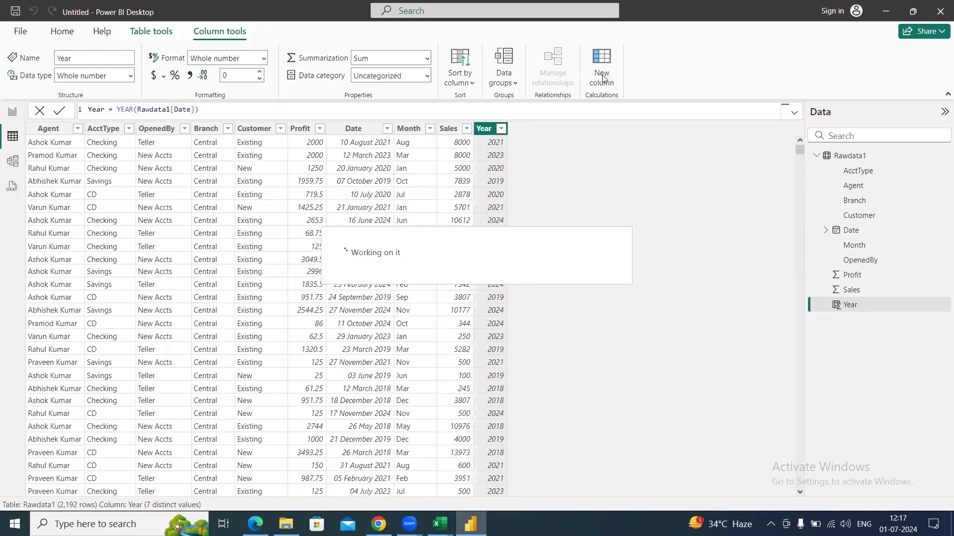
Check the Year column's filter values without filtering anything out, and widen the column.
{"action": "left_click", "coordinate": [501, 129]}
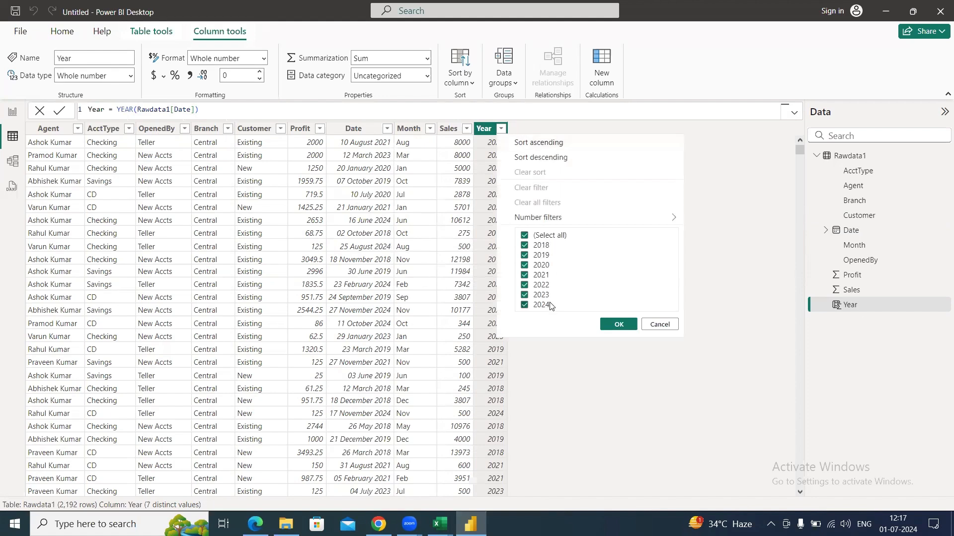
{"action": "left_click", "coordinate": [617, 325]}
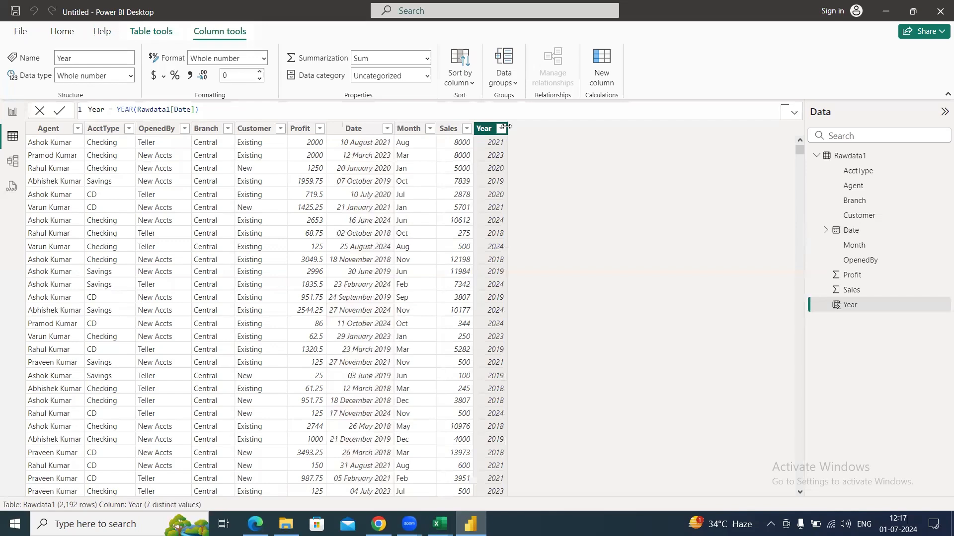
{"action": "left_click_drag", "start_coordinate": [507, 130], "coordinate": [539, 130]}
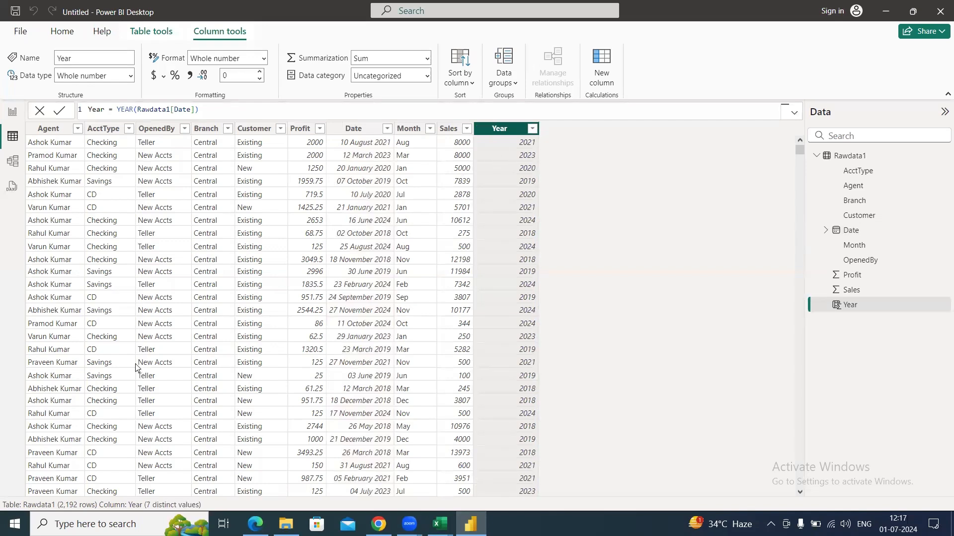
Start a new measure in the report view and check the function list in the Time Intelligence Function workbook.
{"action": "left_click", "coordinate": [12, 112]}
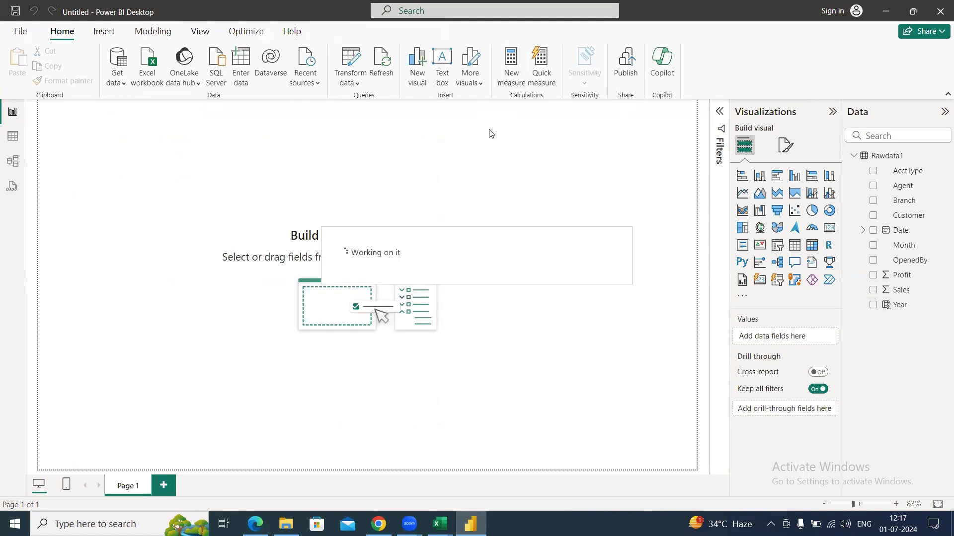
{"action": "key", "text": "alt+Tab"}
{"action": "key", "text": "alt+Tab"}
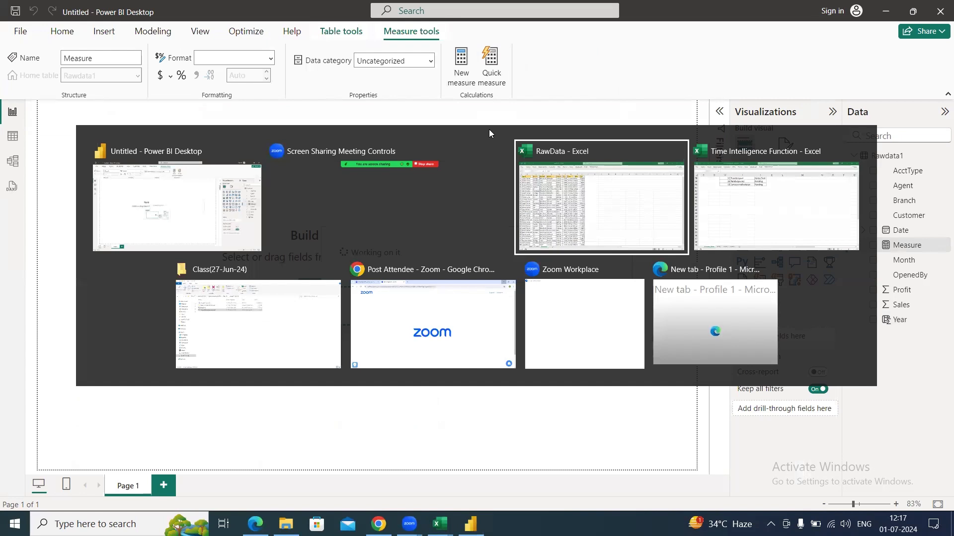
{"action": "key", "text": "alt+Tab"}
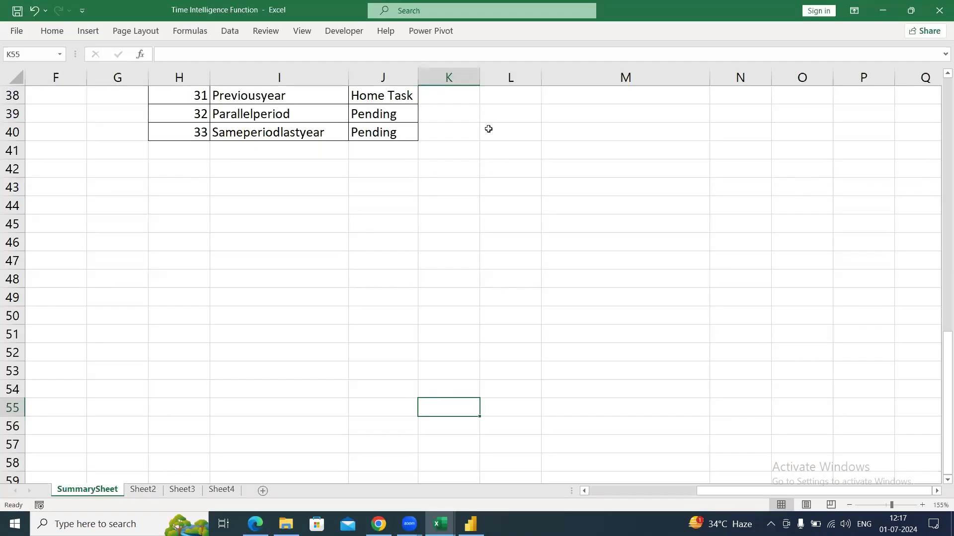
{"action": "key", "text": "alt+Tab"}
Replace the new measure's default name with Parallelperiod and enlarge the formula text.
{"action": "key", "text": "Right"}
{"action": "key", "text": "Left"}
{"action": "key", "text": "Left"}
{"action": "key", "text": "Left"}
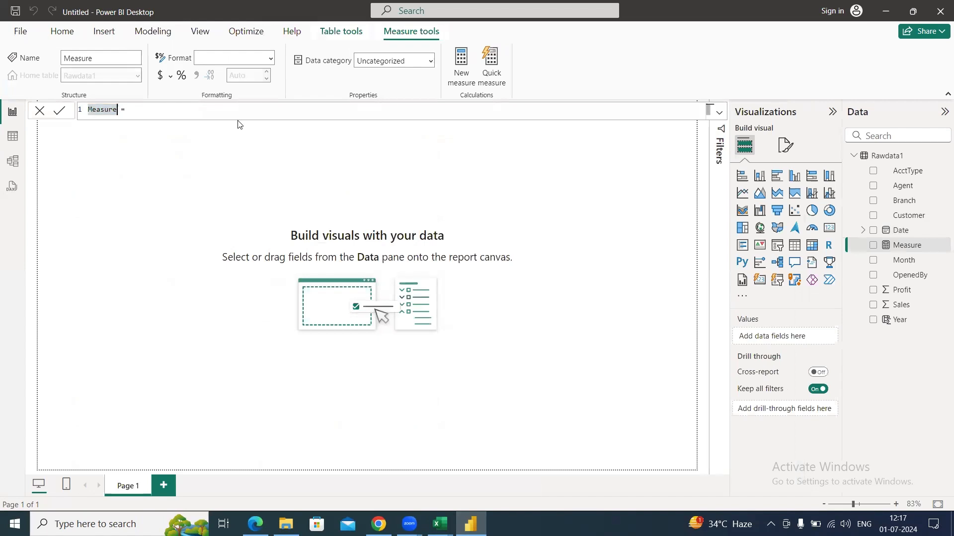
{"action": "type", "text": "Parall"}
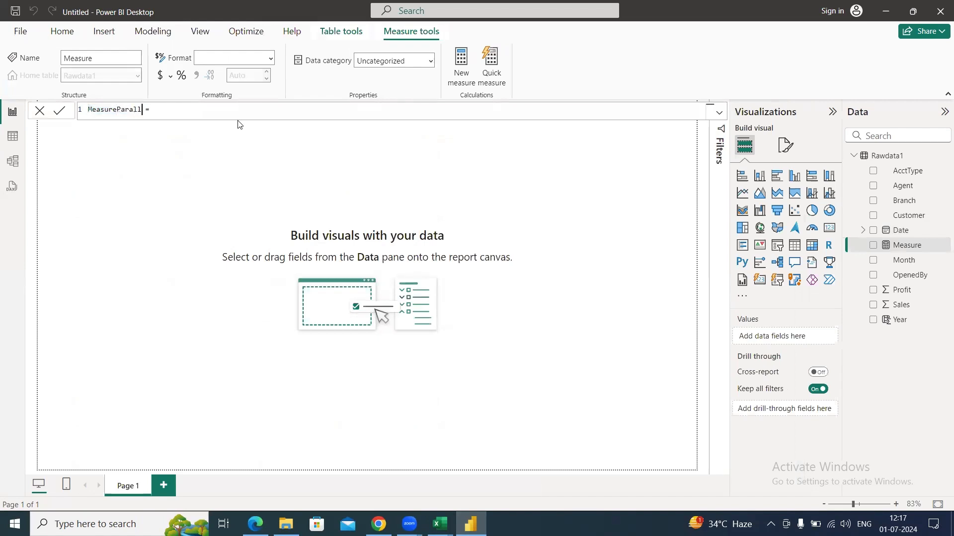
{"action": "type", "text": "el"}
{"action": "key", "text": "Left"}
{"action": "key", "text": "Left"}
{"action": "key", "text": "Left"}
{"action": "key", "text": "Left"}
{"action": "key", "text": "Left"}
{"action": "key", "text": "Left"}
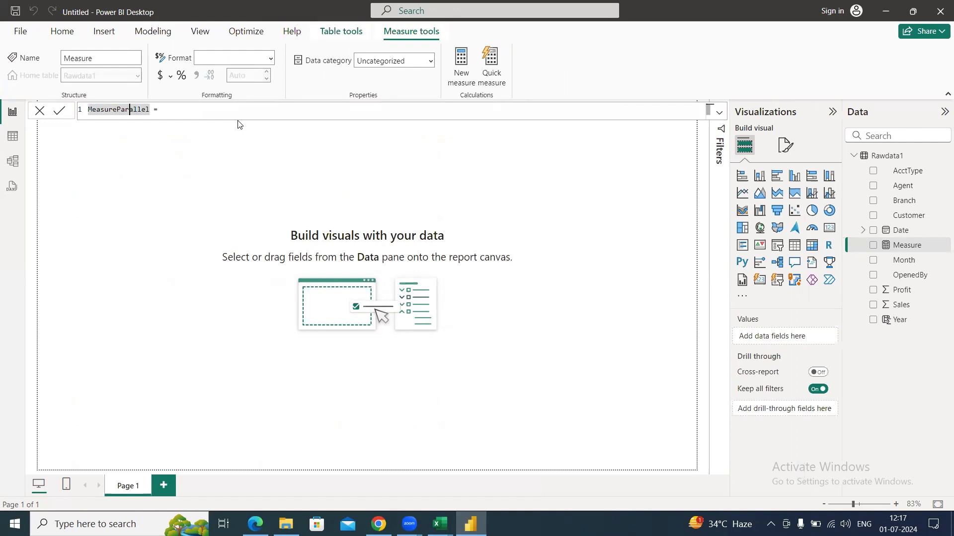
{"action": "key", "text": "BackSpace"}
{"action": "key", "text": "BackSpace"}
{"action": "key", "text": "BackSpace"}
{"action": "key", "text": "BackSpace"}
{"action": "key", "text": "BackSpace"}
{"action": "key", "text": "BackSpace"}
{"action": "key", "text": "BackSpace"}
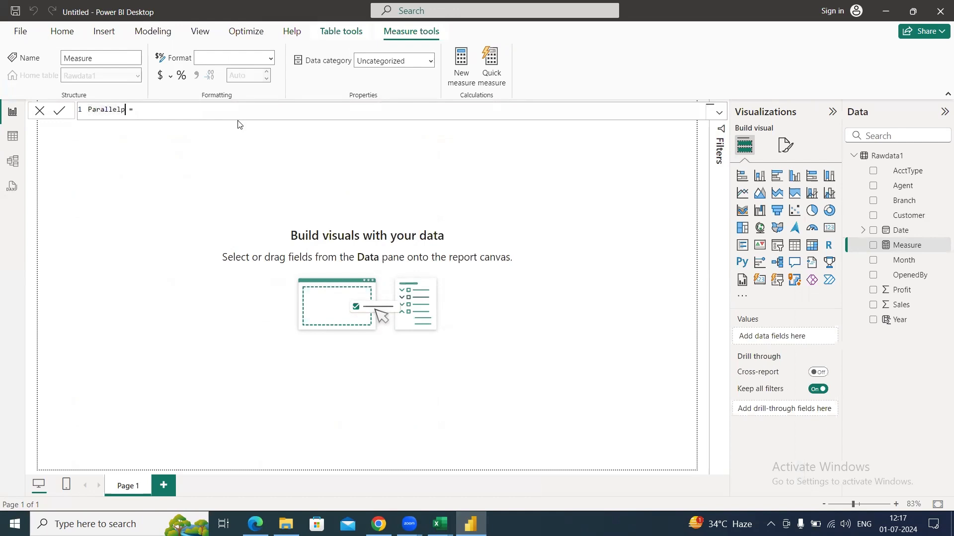
{"action": "type", "text": "period"}
{"action": "scroll", "coordinate": [182, 107], "scroll_direction": "up", "scroll_amount": 3, "text": "ctrl"}
{"action": "scroll", "coordinate": [182, 107], "scroll_direction": "up", "scroll_amount": 1, "text": "ctrl"}
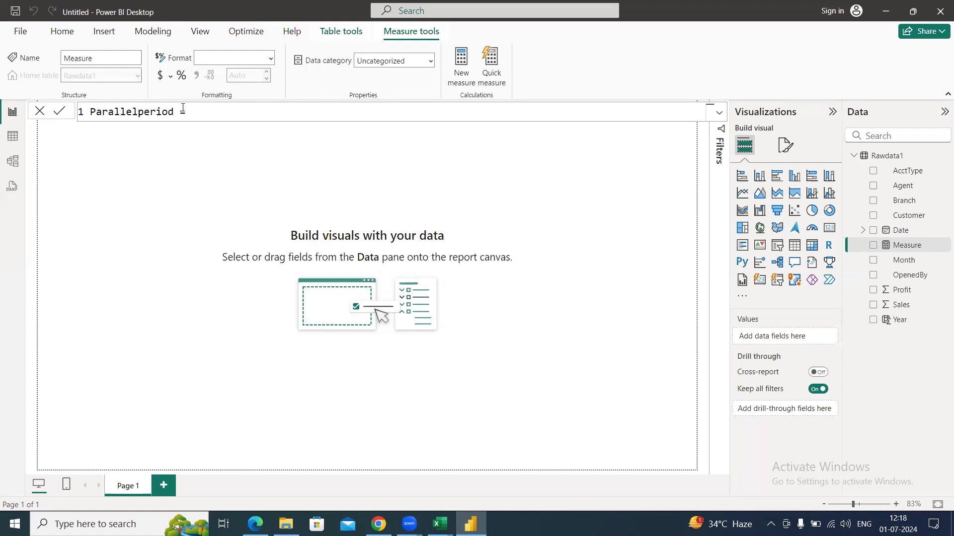
Begin the Parallelperiod measure's expression with the PARALLELPERIOD function, using Rawdata1[Date] as its dates argument.
{"action": "type", "text": "=para"}
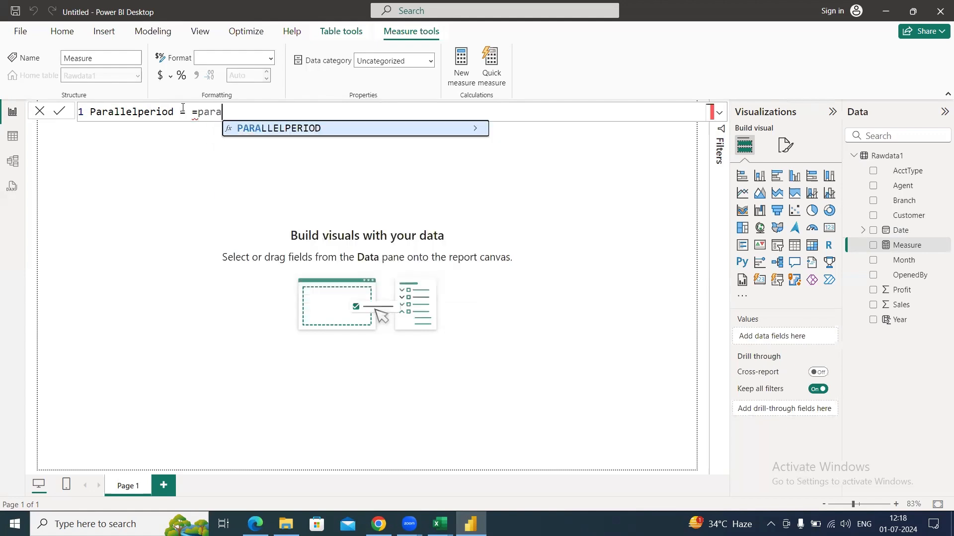
{"action": "key", "text": "Tab"}
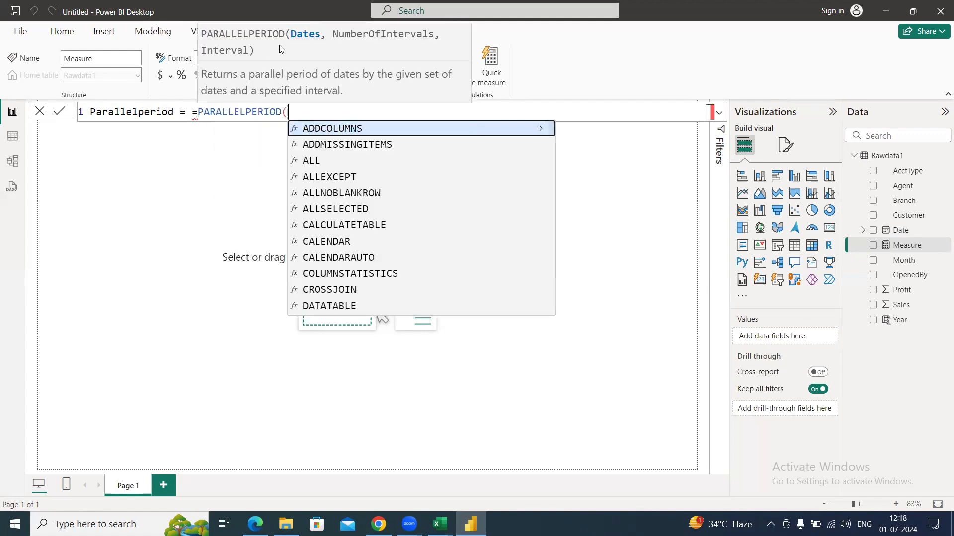
{"action": "type", "text": "raw"}
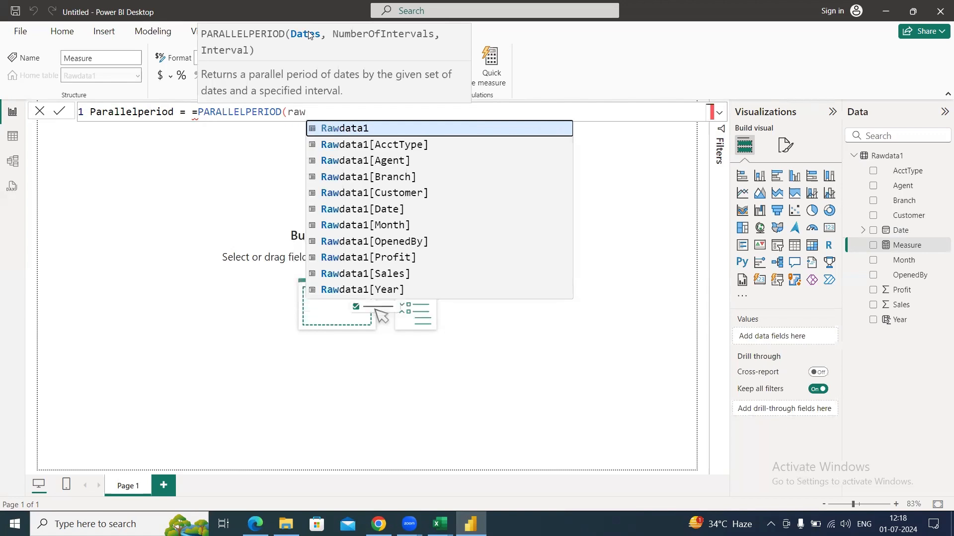
{"action": "key", "text": "Down"}
{"action": "key", "text": "Down"}
{"action": "key", "text": "Down"}
{"action": "key", "text": "Down"}
{"action": "key", "text": "Down"}
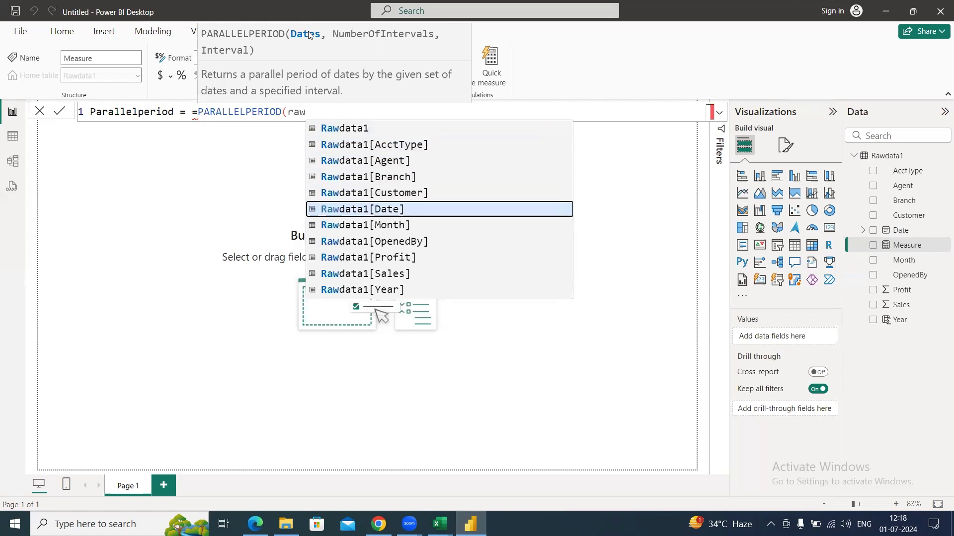
{"action": "key", "text": "Tab"}
{"action": "type", "text": ","}
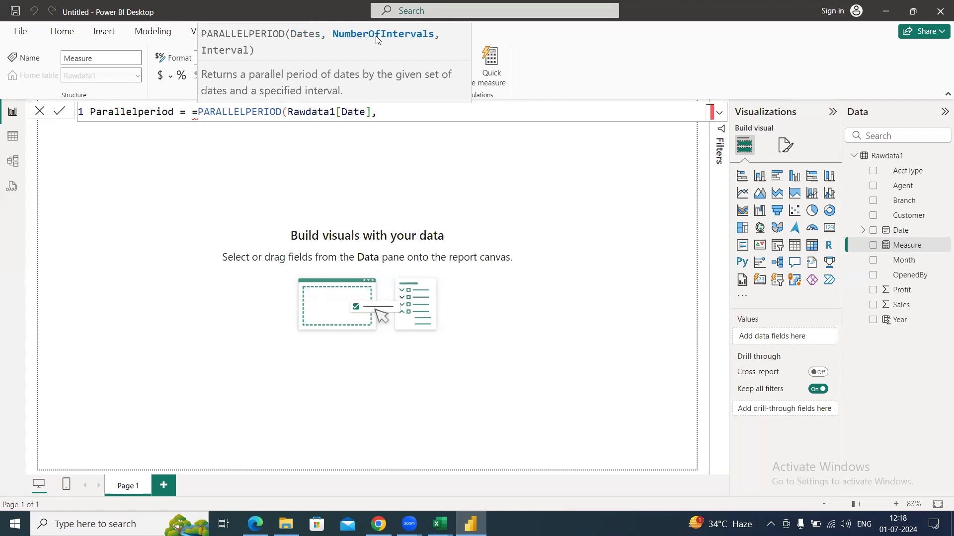
Complete the PARALLELPERIOD arguments with 1 interval of YEAR, and remove the duplicate equals sign before the function.
{"action": "type", "text": "1,"}
{"action": "key", "text": "Down"}
{"action": "key", "text": "Down"}
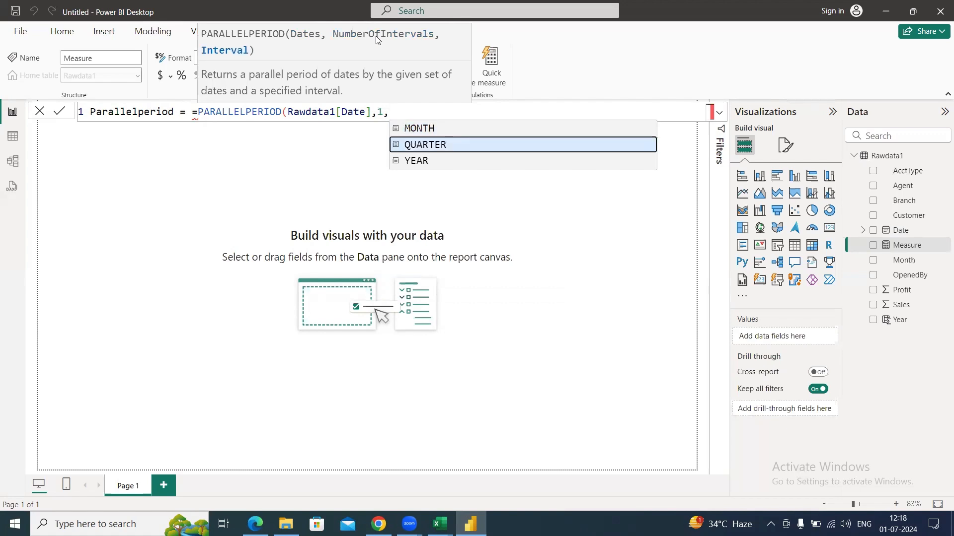
{"action": "key", "text": "Tab"}
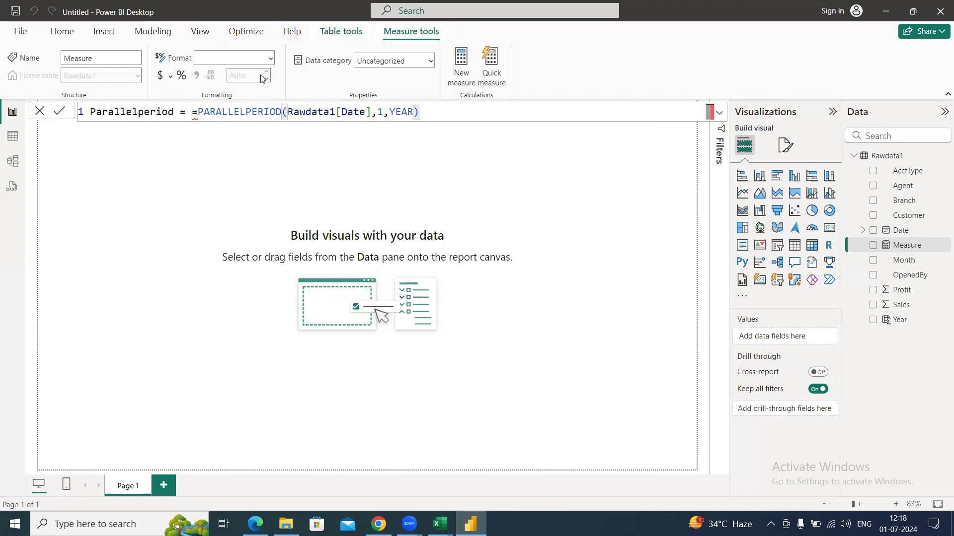
{"action": "type", "text": ")"}
{"action": "left_click", "coordinate": [195, 111]}
{"action": "key", "text": "BackSpace"}
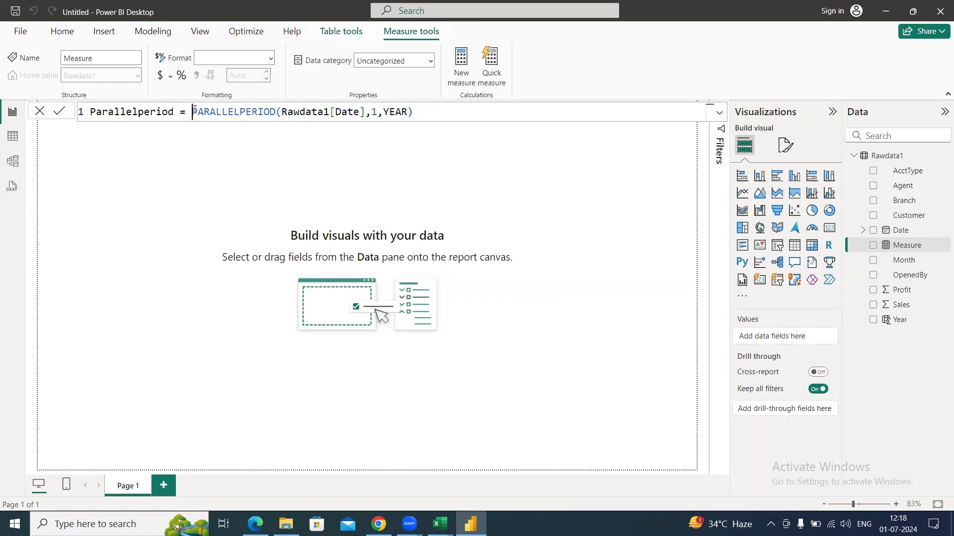
Wrap the expression as CALCULATE(SUM(Rawdata1[Sales]),PARALLELPERIOD(Rawdata1[Date],1,YEAR)) and commit the measure.
{"action": "type", "text": "cal"}
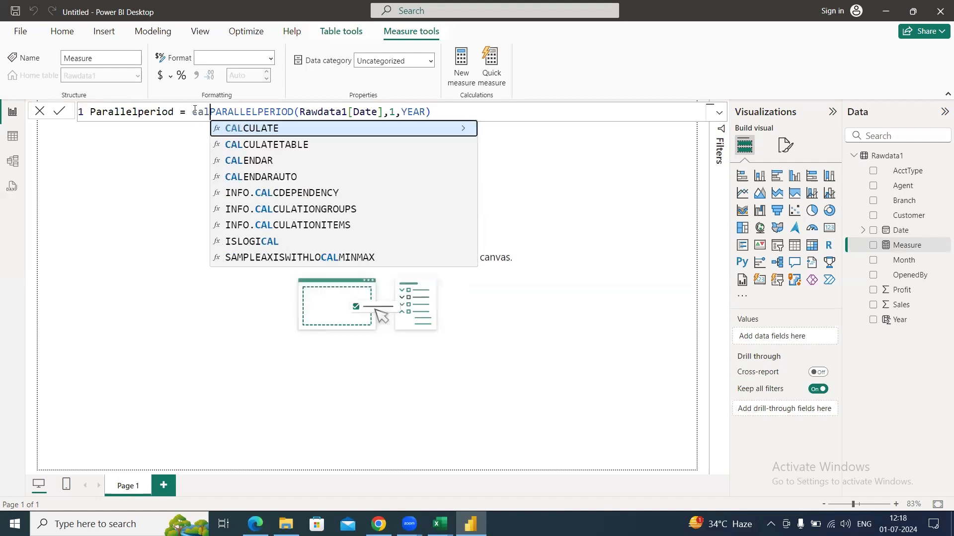
{"action": "key", "text": "Tab"}
{"action": "type", "text": "sum"}
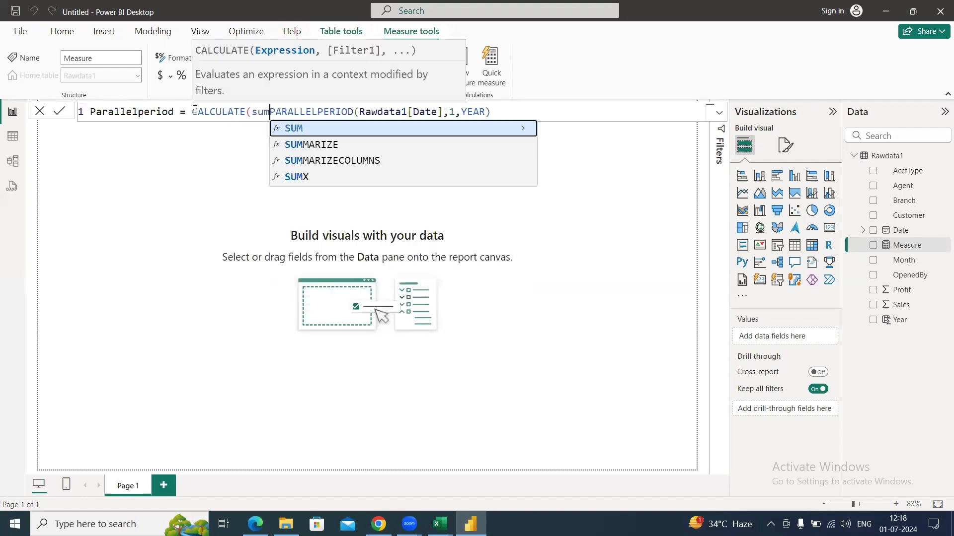
{"action": "key", "text": "Tab"}
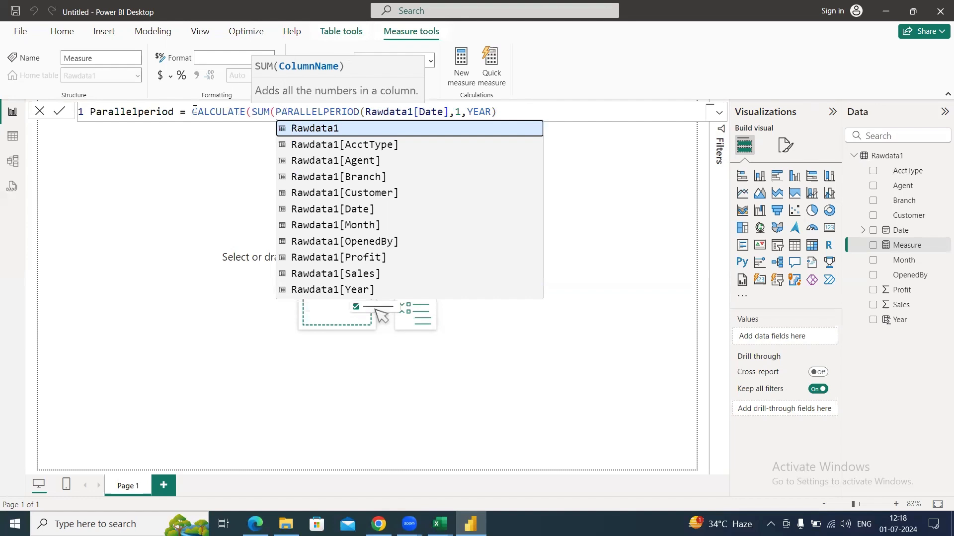
{"action": "type", "text": "sales"}
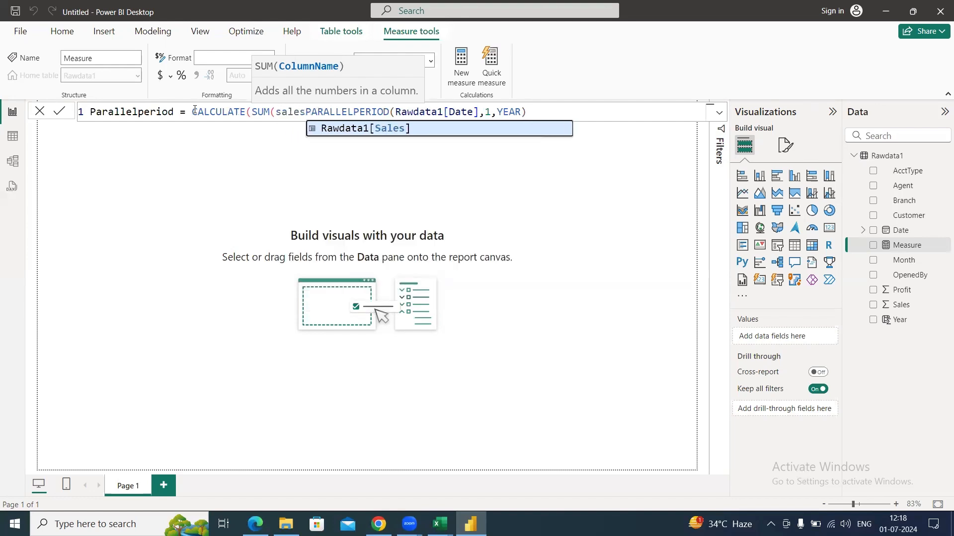
{"action": "key", "text": "Tab"}
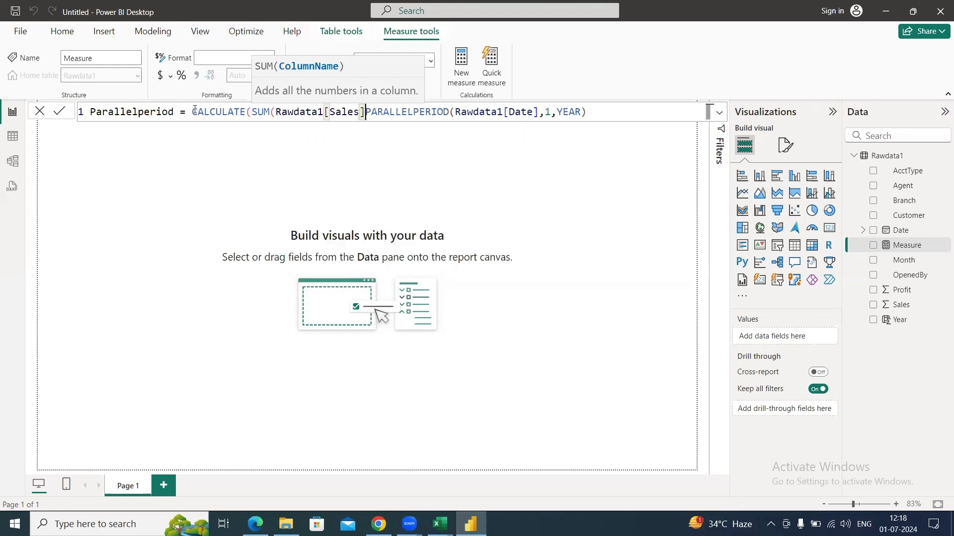
{"action": "type", "text": "),"}
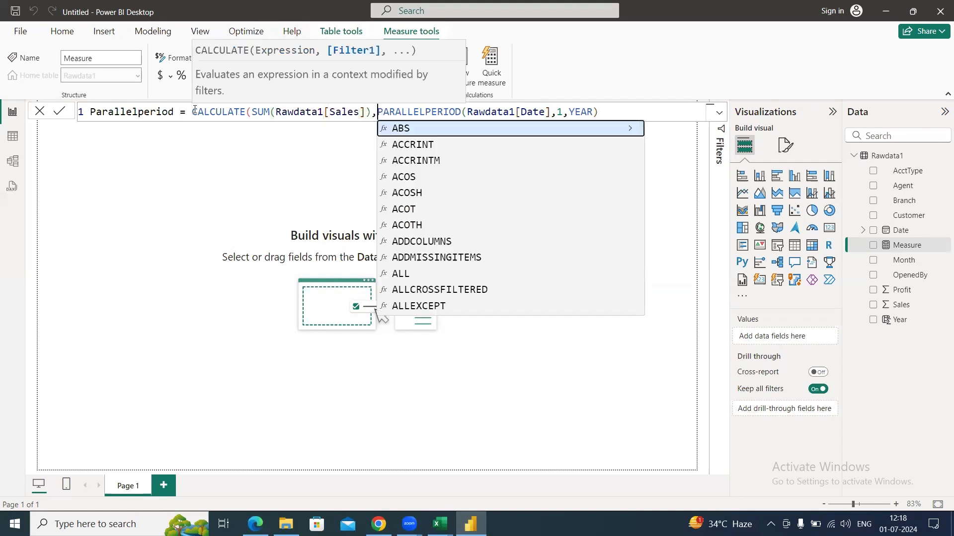
{"action": "key", "text": "Right"}
{"action": "key", "text": "Right"}
{"action": "key", "text": "Right"}
{"action": "key", "text": "Right"}
{"action": "key", "text": "Right"}
{"action": "key", "text": "Right"}
{"action": "key", "text": "Right"}
{"action": "key", "text": "Right"}
{"action": "key", "text": "Right"}
{"action": "key", "text": "Right"}
{"action": "key", "text": "Right"}
{"action": "key", "text": "Right"}
{"action": "key", "text": "Right"}
{"action": "key", "text": "Right"}
{"action": "key", "text": "Right"}
{"action": "key", "text": "Right"}
{"action": "key", "text": "Right"}
{"action": "key", "text": "Right"}
{"action": "key", "text": "Right"}
{"action": "key", "text": "Right"}
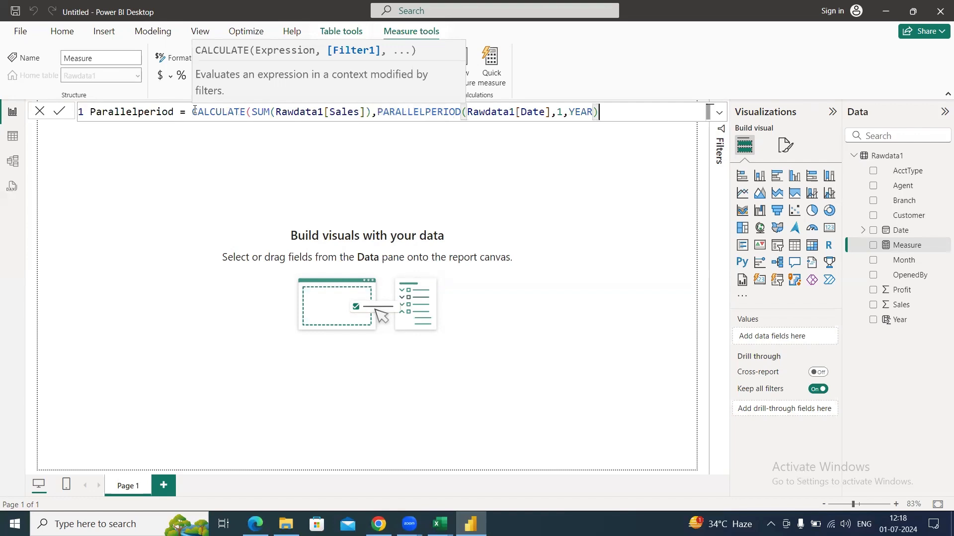
{"action": "type", "text": ")"}
{"action": "key", "text": "Return"}
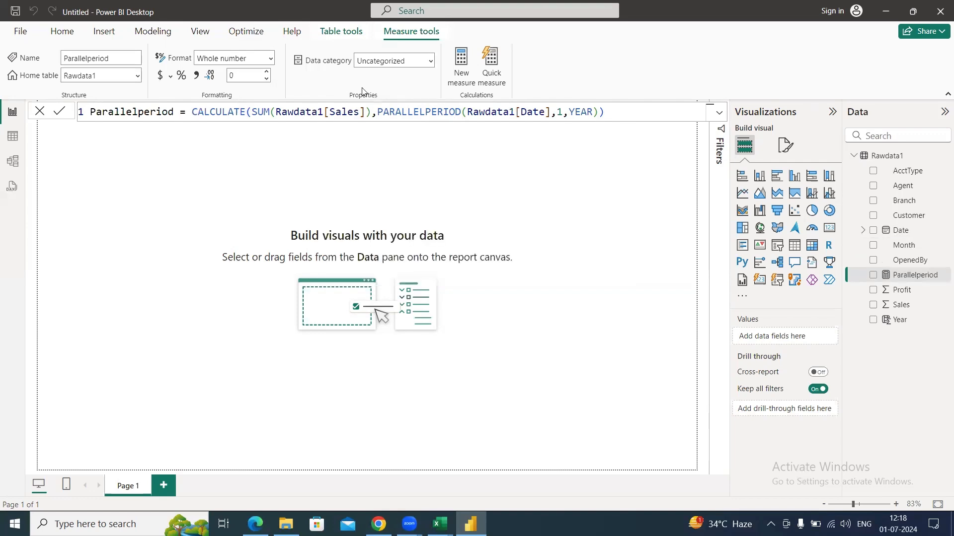
Add a table visual with Year from the Date hierarchy and Sales as its columns, and enlarge it on the canvas.
{"action": "left_click", "coordinate": [485, 226]}
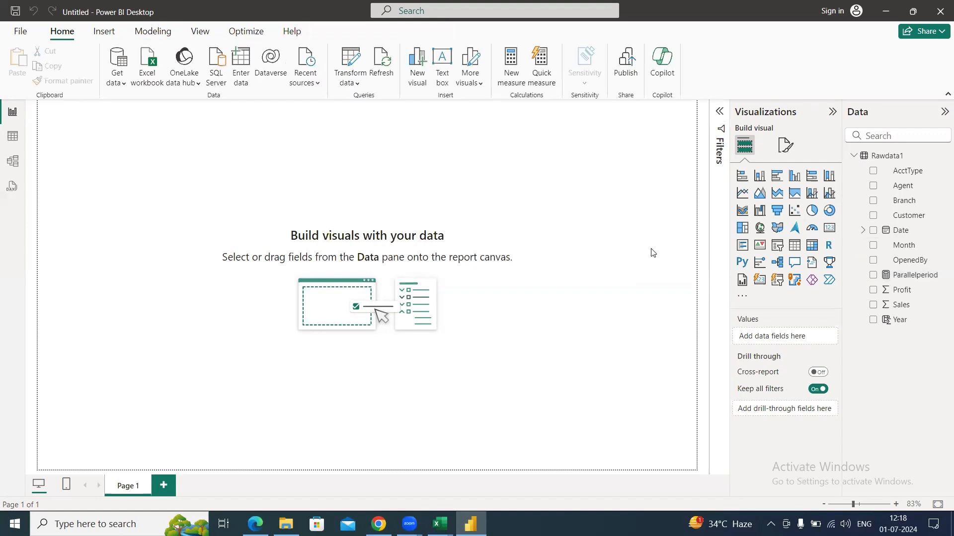
{"action": "left_click", "coordinate": [794, 246]}
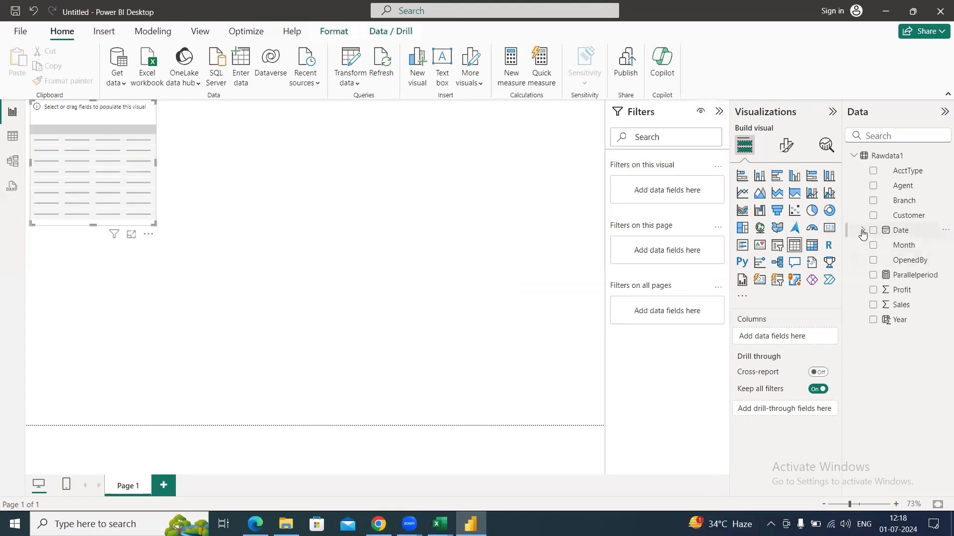
{"action": "left_click", "coordinate": [863, 230]}
{"action": "left_click", "coordinate": [872, 245]}
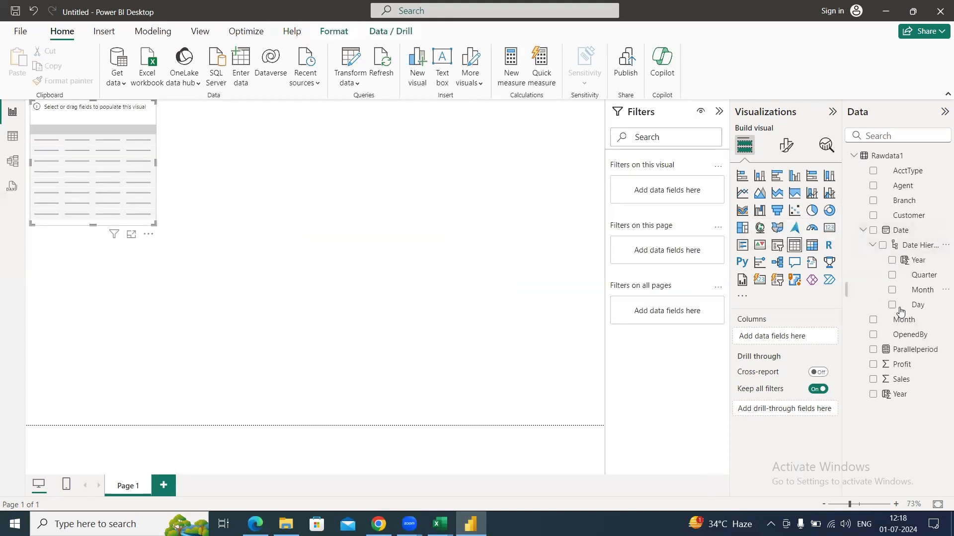
{"action": "left_click_drag", "start_coordinate": [919, 261], "coordinate": [799, 337]}
{"action": "left_click_drag", "start_coordinate": [897, 384], "coordinate": [798, 364]}
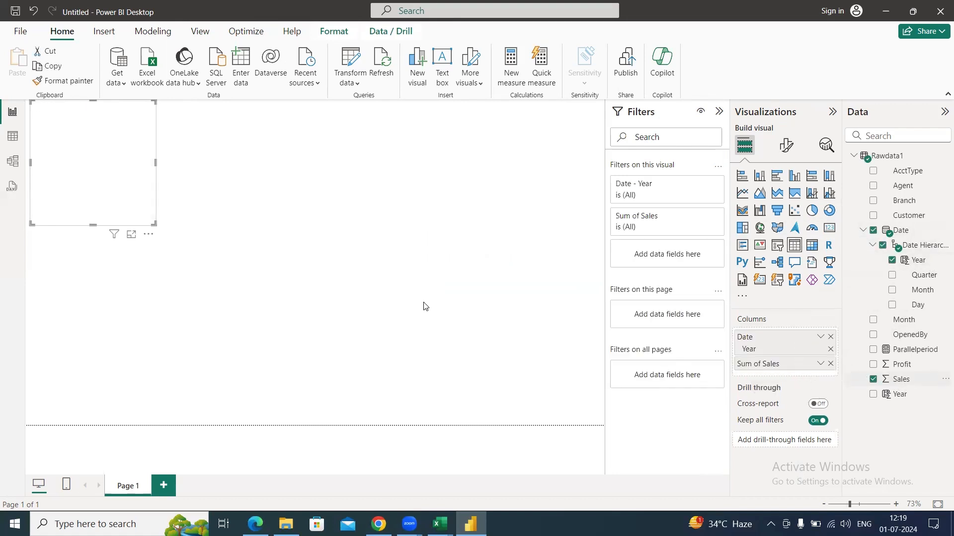
{"action": "left_click_drag", "start_coordinate": [154, 223], "coordinate": [337, 331]}
Increase the table visual's column header font size and set its values font size to 17.
{"action": "left_click", "coordinate": [786, 146]}
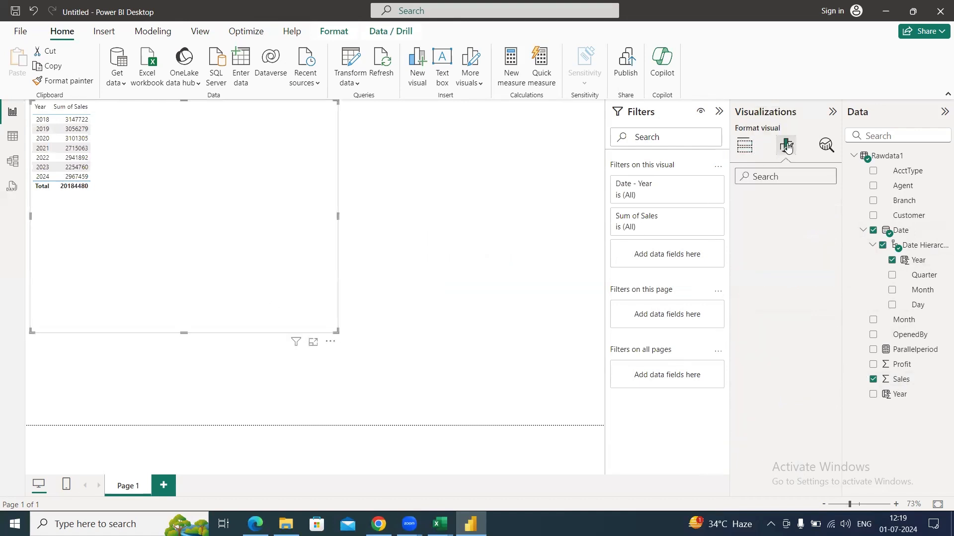
{"action": "left_click", "coordinate": [739, 282]}
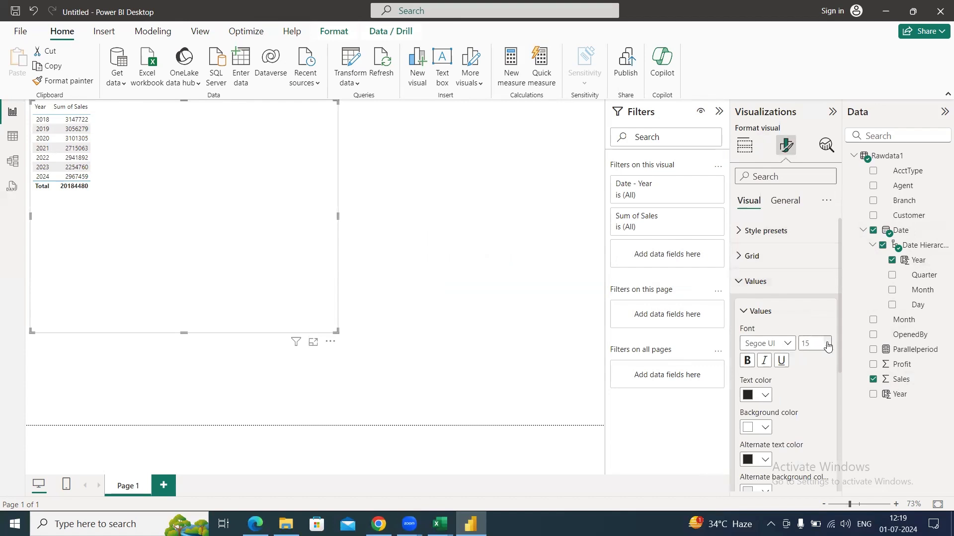
{"action": "left_click", "coordinate": [740, 281]}
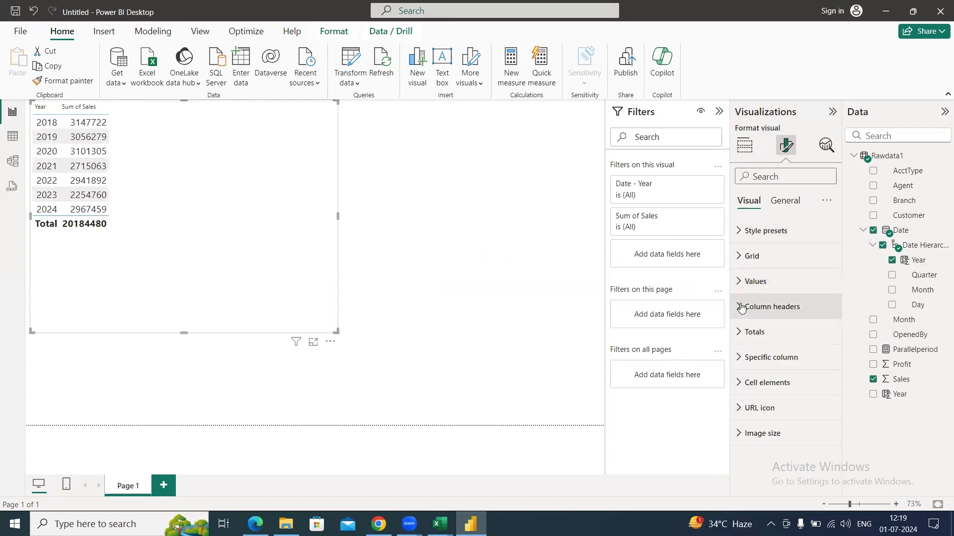
{"action": "left_click", "coordinate": [742, 307]}
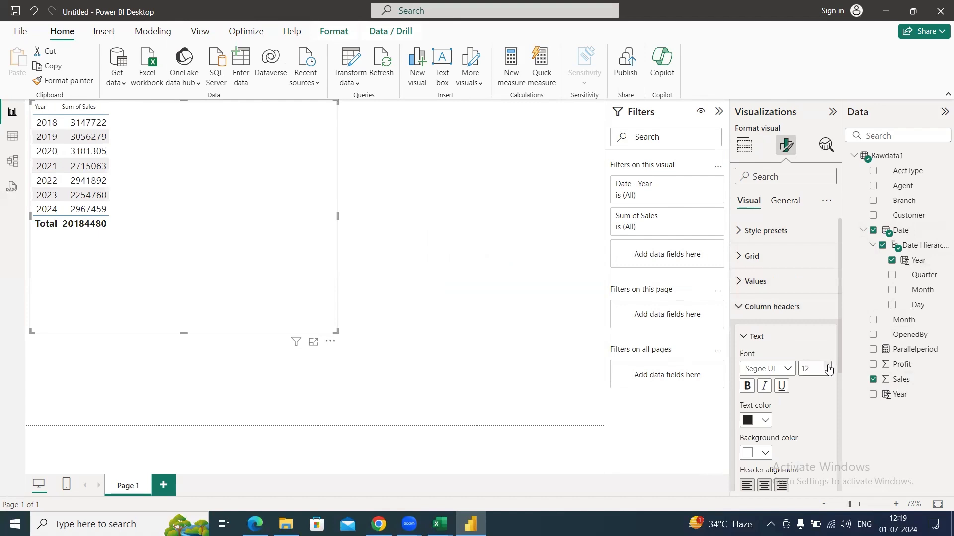
{"action": "left_click", "coordinate": [743, 306]}
{"action": "left_click", "coordinate": [755, 281]}
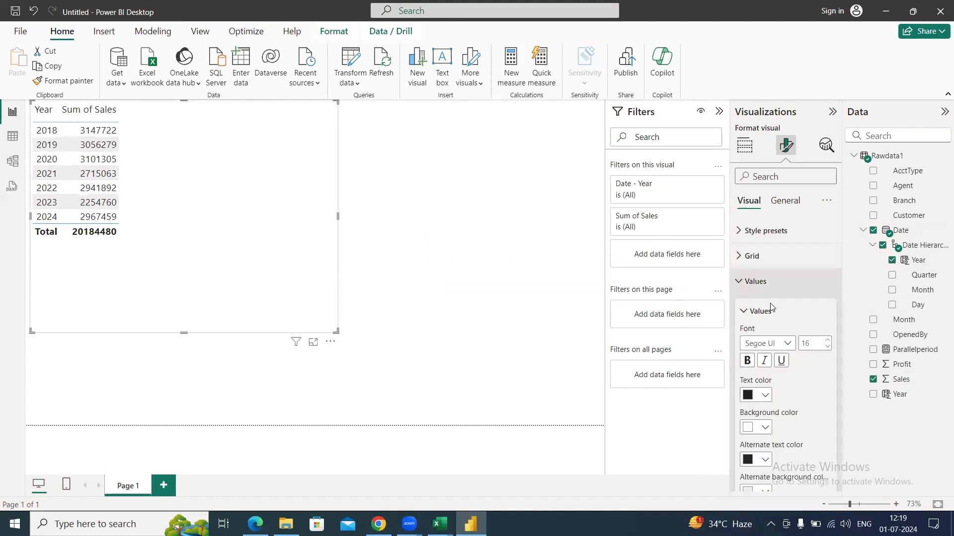
{"action": "left_click", "coordinate": [827, 340]}
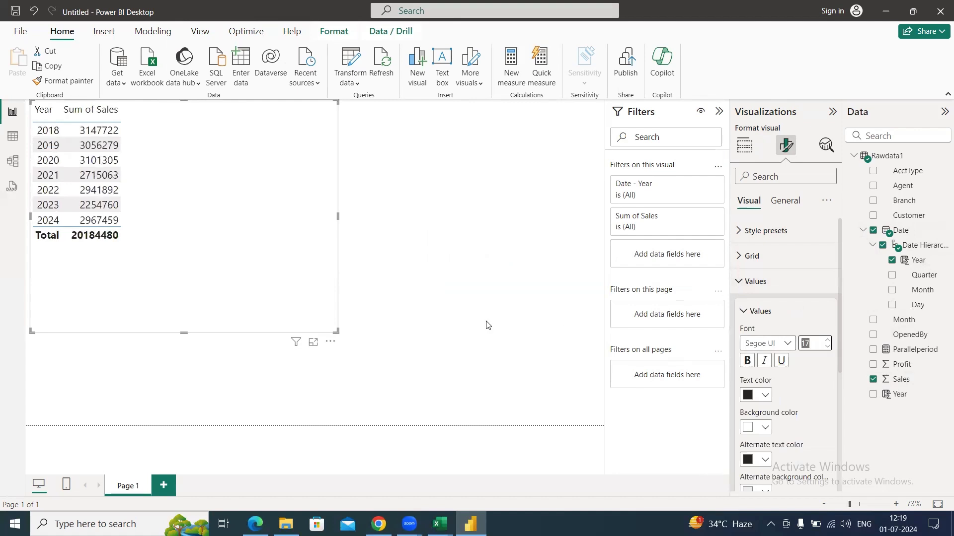
Collapse the filters area and the Date field, and add the Parallelperiod measure as the table visual's third column.
{"action": "left_click", "coordinate": [721, 112]}
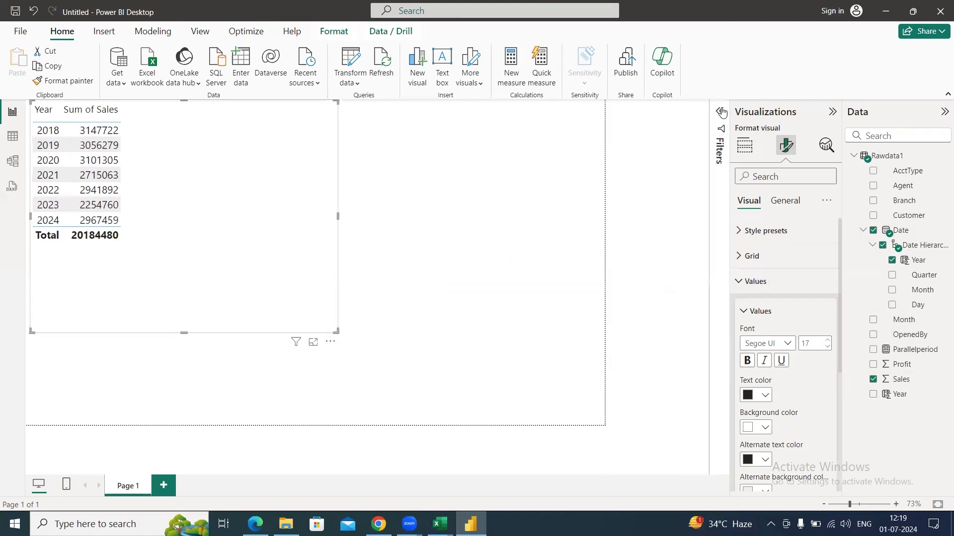
{"action": "left_click", "coordinate": [861, 231]}
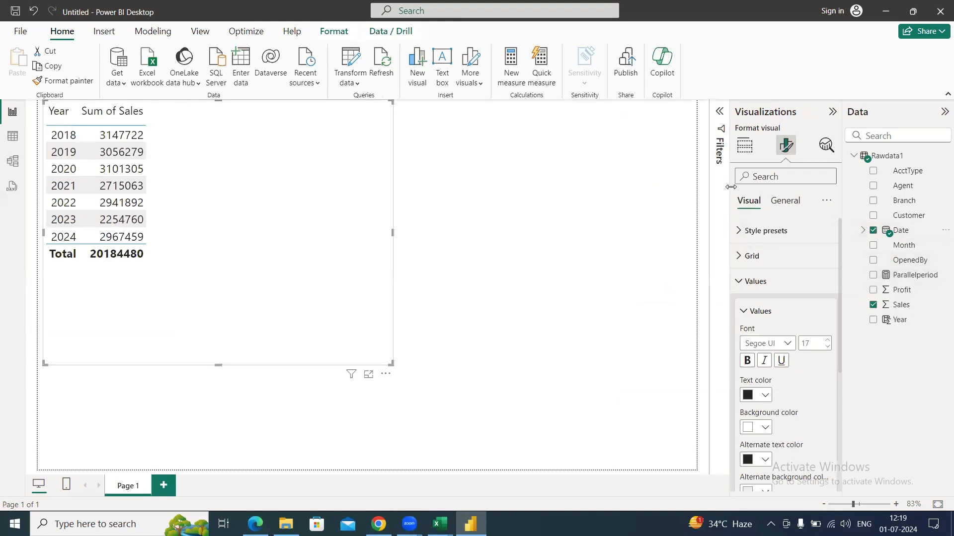
{"action": "left_click", "coordinate": [744, 146]}
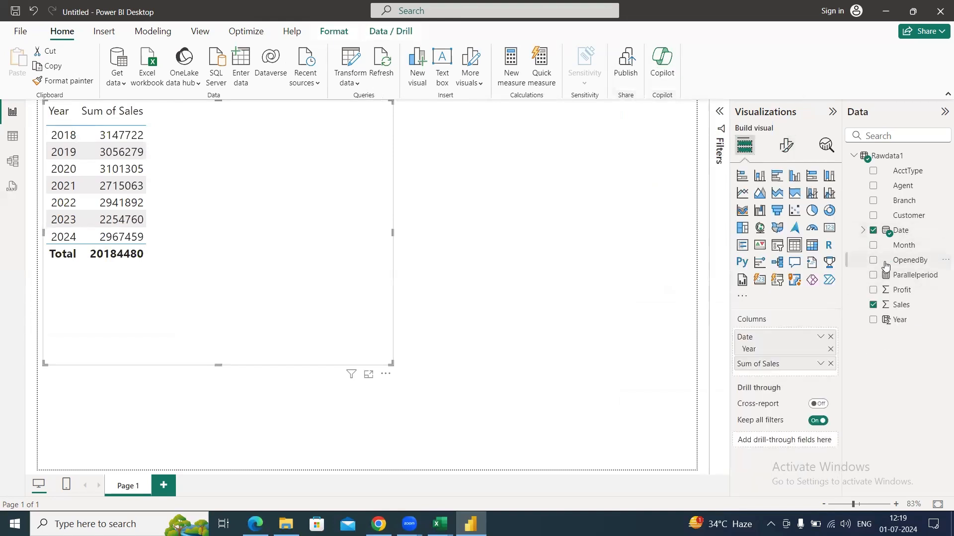
{"action": "left_click_drag", "start_coordinate": [925, 276], "coordinate": [804, 376]}
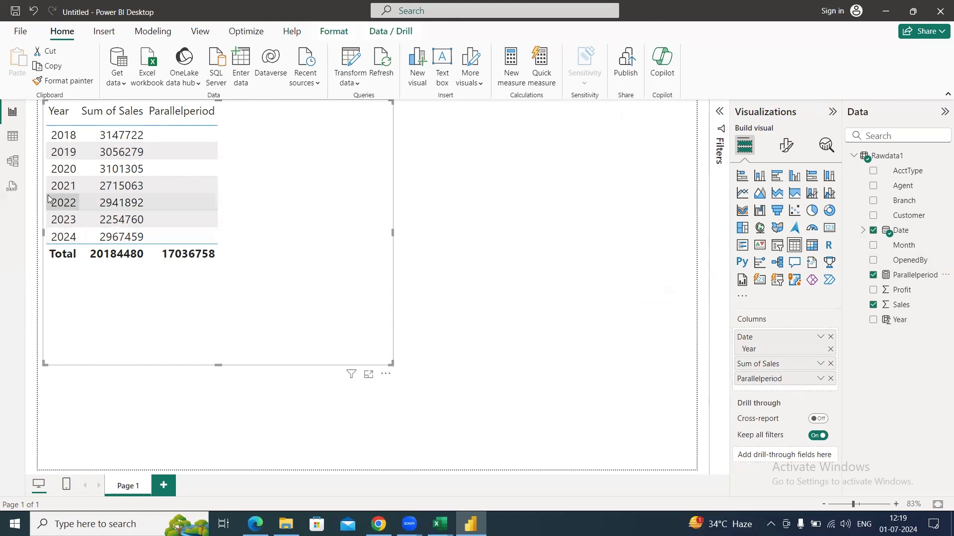
Start a new calculated table in the table view, replace its default name with Calendar, and enlarge the formula text.
{"action": "left_click", "coordinate": [14, 140]}
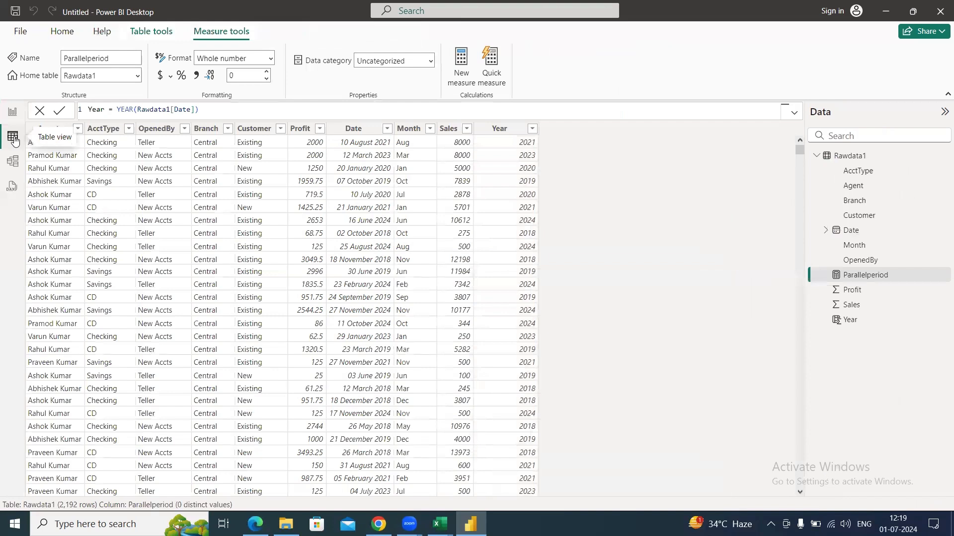
{"action": "left_click", "coordinate": [63, 31]}
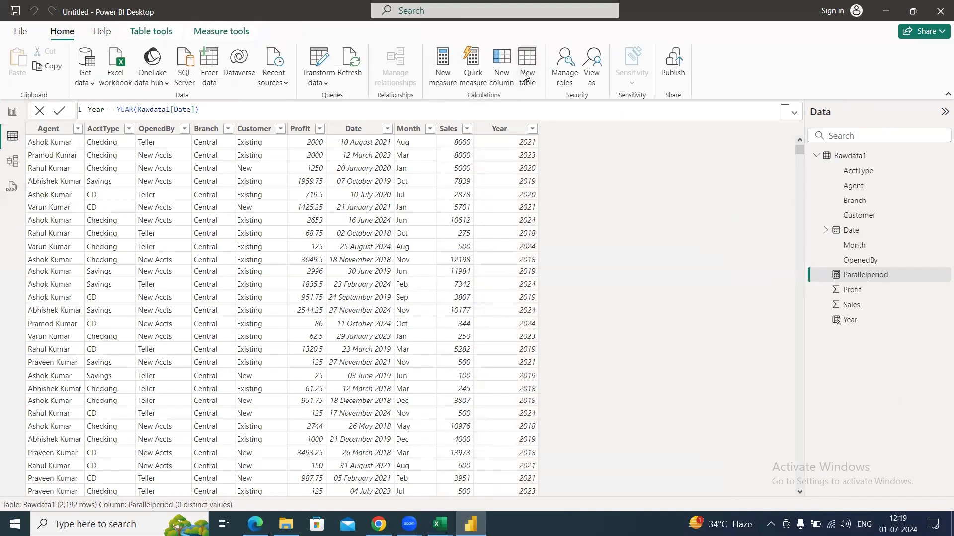
{"action": "left_click", "coordinate": [526, 76]}
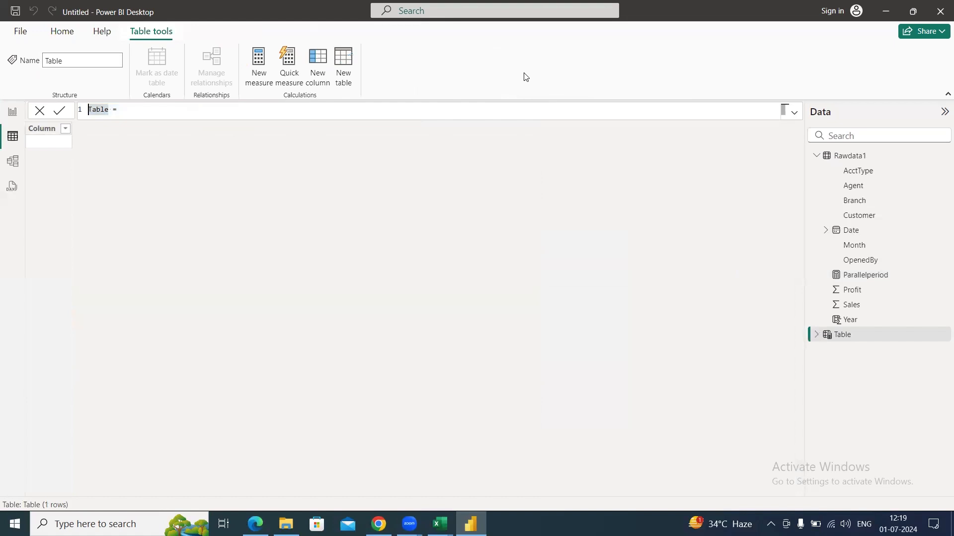
{"action": "type", "text": "Calendar"}
{"action": "key", "text": "Right"}
{"action": "key", "text": "Right"}
{"action": "scroll", "coordinate": [176, 113], "scroll_direction": "up", "scroll_amount": 2, "text": "ctrl"}
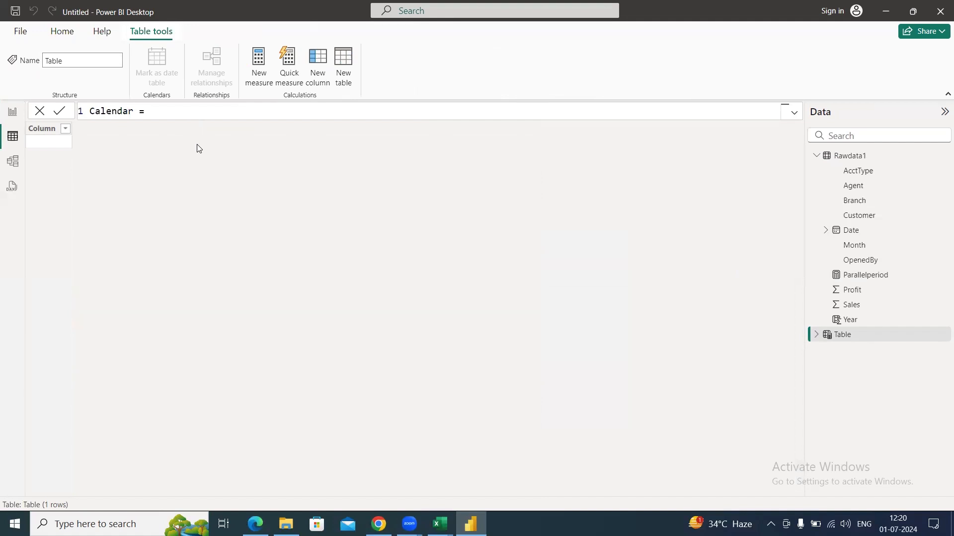
{"action": "scroll", "coordinate": [209, 111], "scroll_direction": "up", "scroll_amount": 1, "text": "ctrl"}
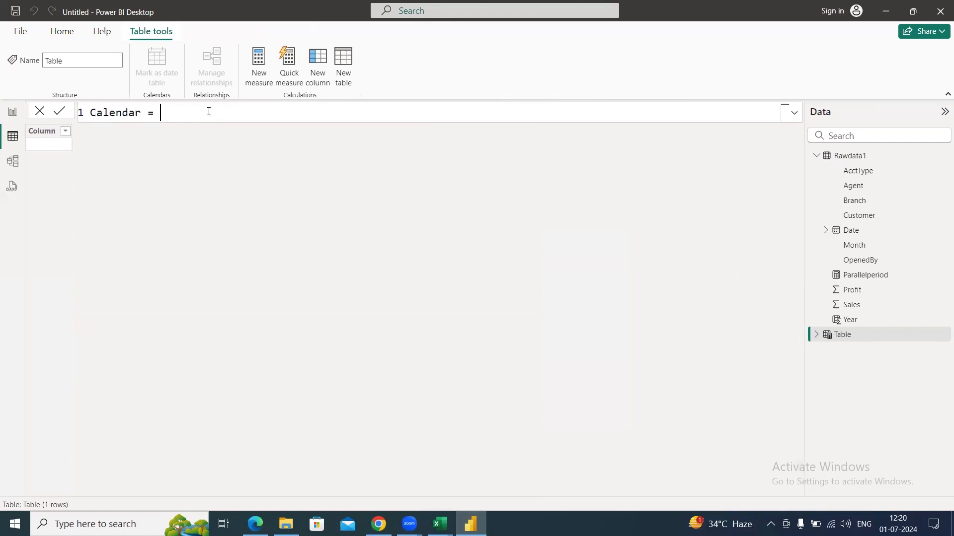
Begin the Calendar table's formula with CALENDAR, using the MIN of Rawdata1[Date] as the start date.
{"action": "type", "text": "calen"}
{"action": "key", "text": "Tab"}
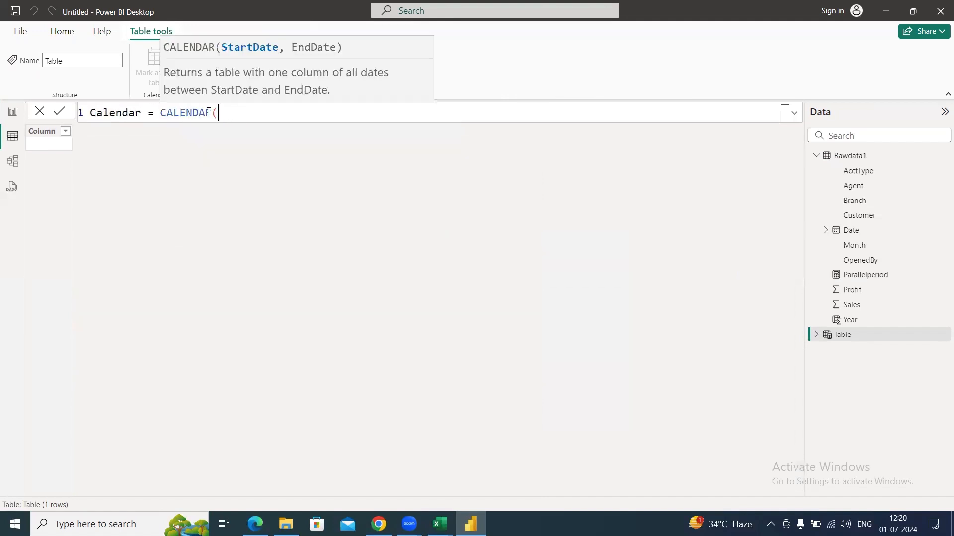
{"action": "type", "text": "min"}
{"action": "key", "text": "Tab"}
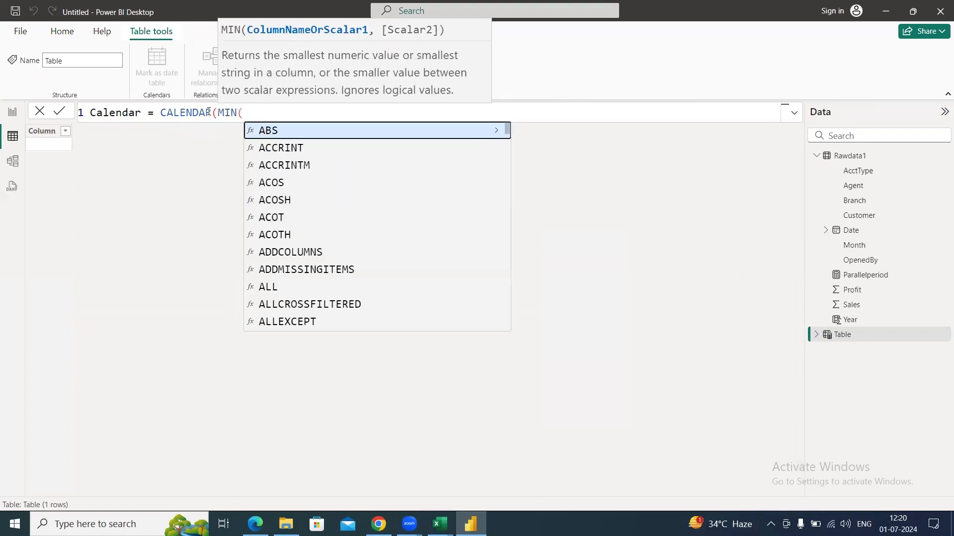
{"action": "type", "text": "raw"}
{"action": "key", "text": "Down"}
{"action": "key", "text": "Down"}
{"action": "key", "text": "Down"}
{"action": "key", "text": "Down"}
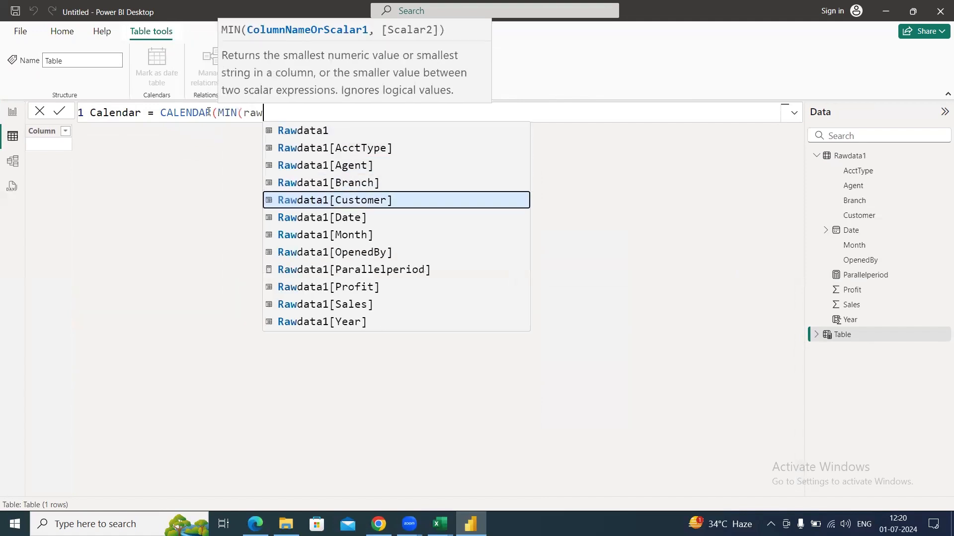
{"action": "key", "text": "Down"}
{"action": "key", "text": "Tab"}
Complete the Calendar formula with the MAX of Rawdata1[Date] as the end date and create the table.
{"action": "type", "text": "), m"}
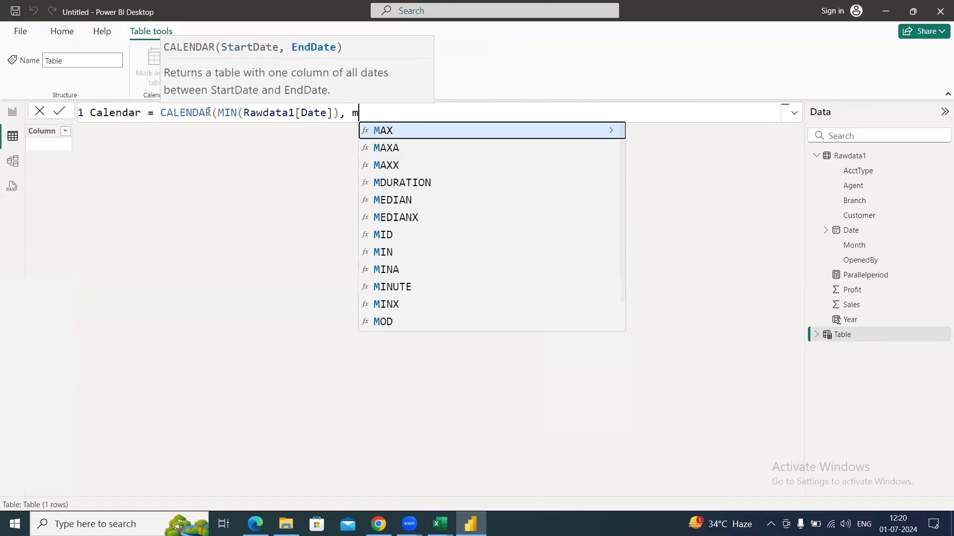
{"action": "type", "text": "ax"}
{"action": "key", "text": "Tab"}
{"action": "type", "text": "raw"}
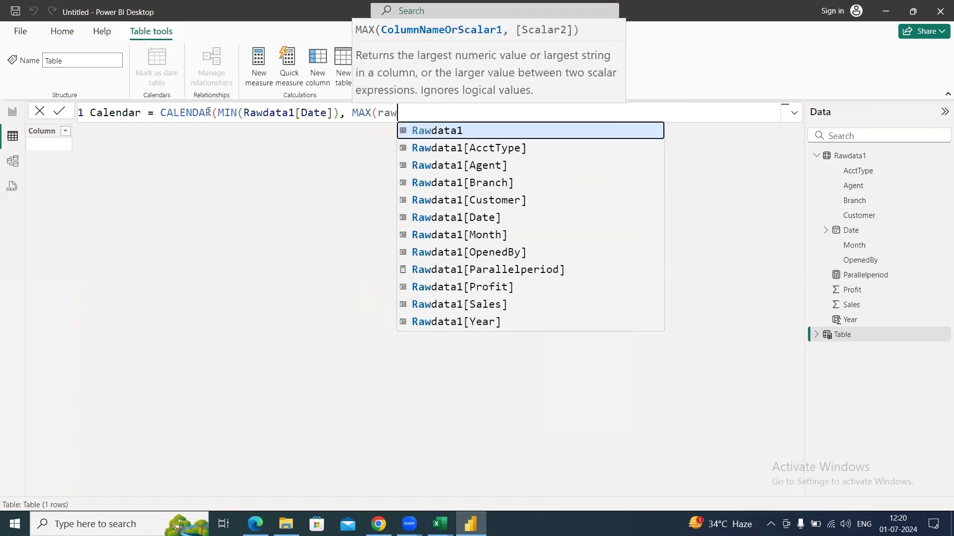
{"action": "key", "text": "Down"}
{"action": "key", "text": "Down"}
{"action": "key", "text": "Down"}
{"action": "key", "text": "Down"}
{"action": "key", "text": "Down"}
{"action": "key", "text": "Tab"}
{"action": "type", "text": ")"}
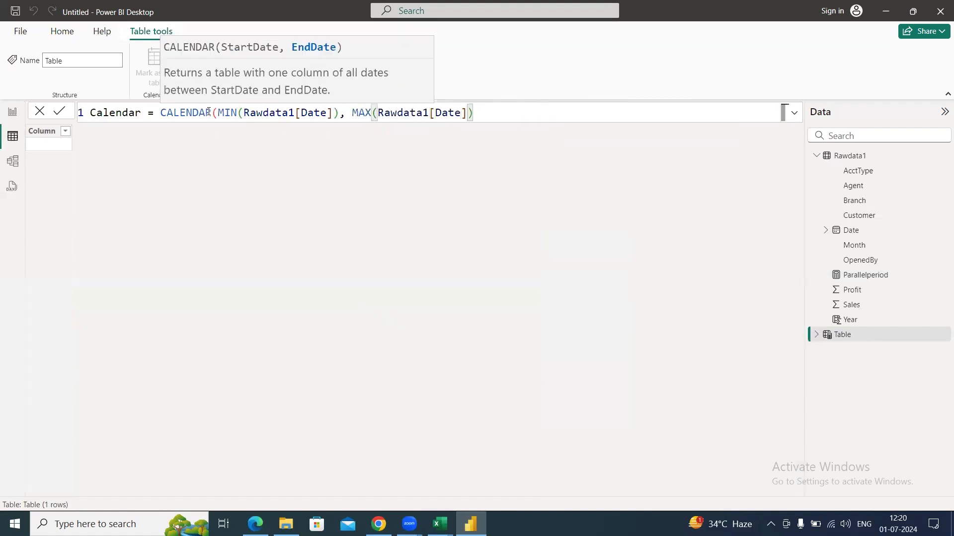
{"action": "type", "text": ")"}
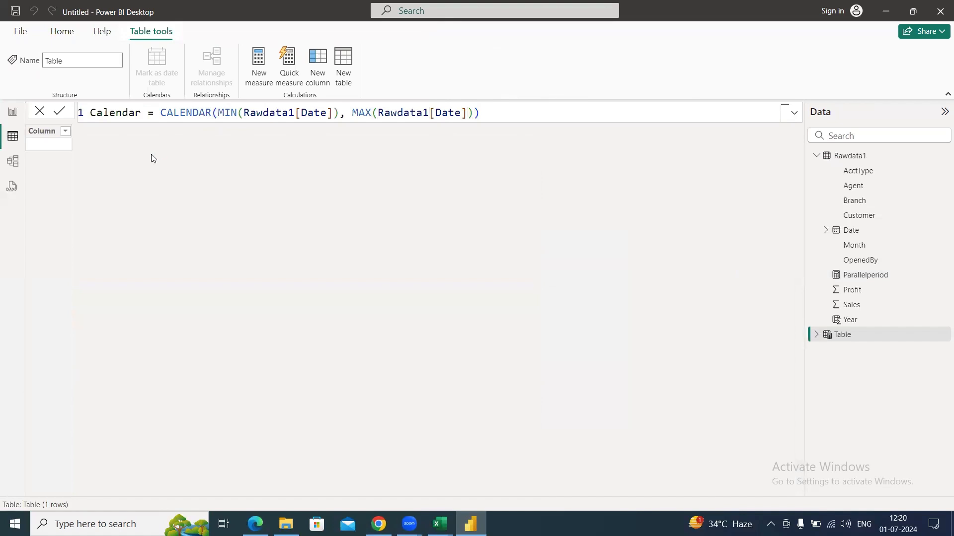
{"action": "key", "text": "Return"}
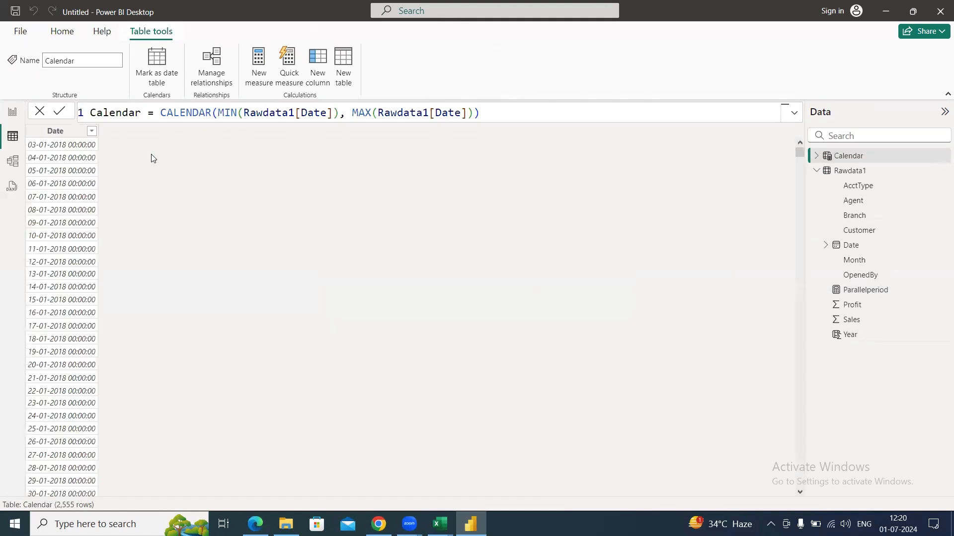
Mark the Calendar table as a date table with Date as its date column, and save the setting.
{"action": "left_click", "coordinate": [59, 131]}
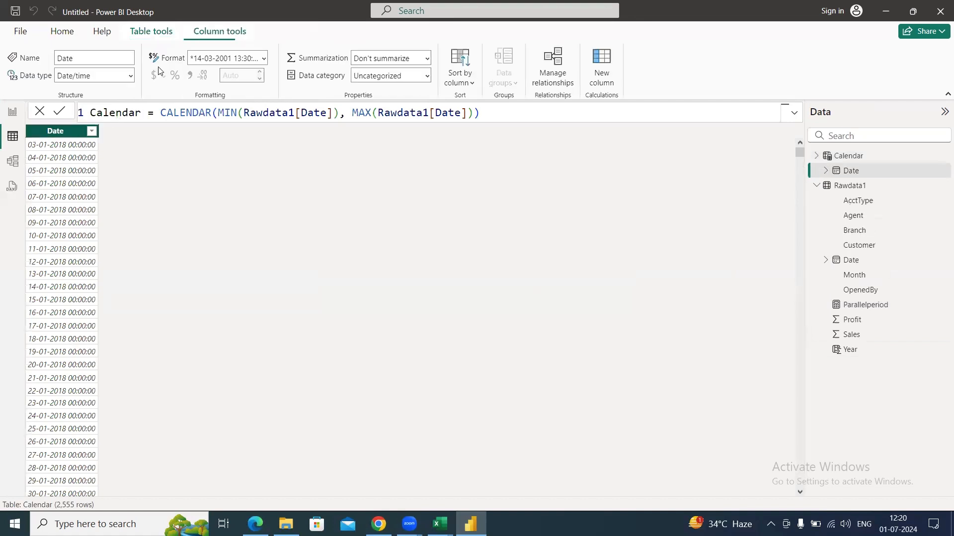
{"action": "left_click", "coordinate": [155, 35]}
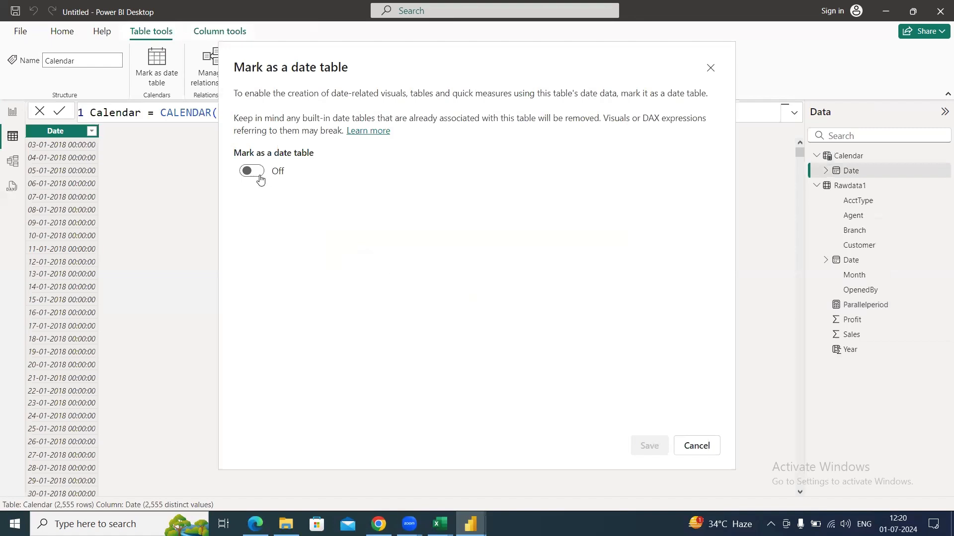
{"action": "left_click", "coordinate": [259, 171]}
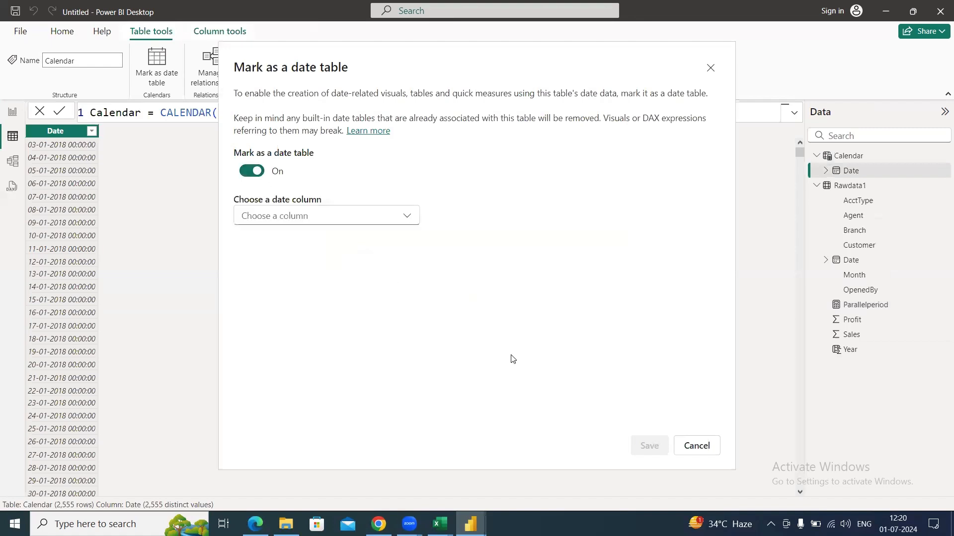
{"action": "left_click", "coordinate": [405, 216]}
{"action": "left_click", "coordinate": [313, 240]}
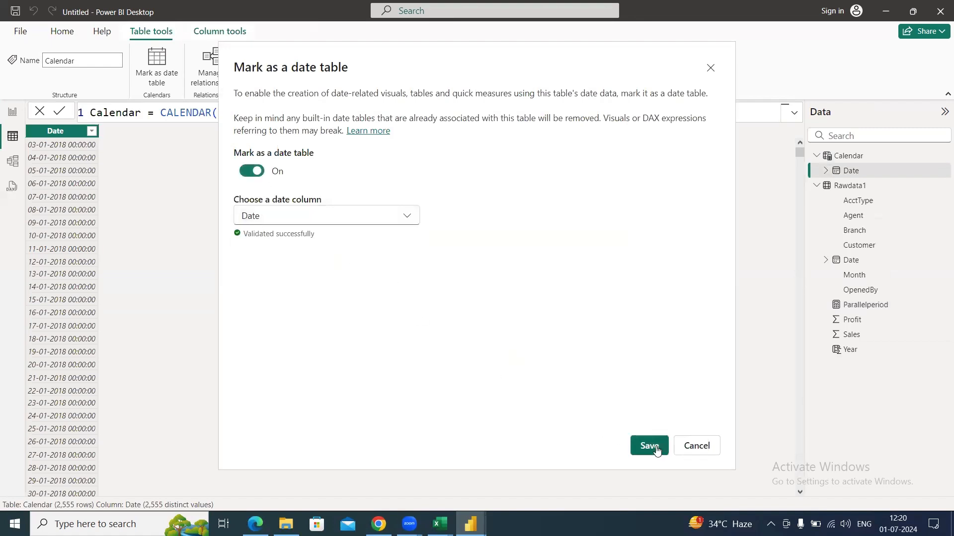
{"action": "left_click", "coordinate": [640, 446]}
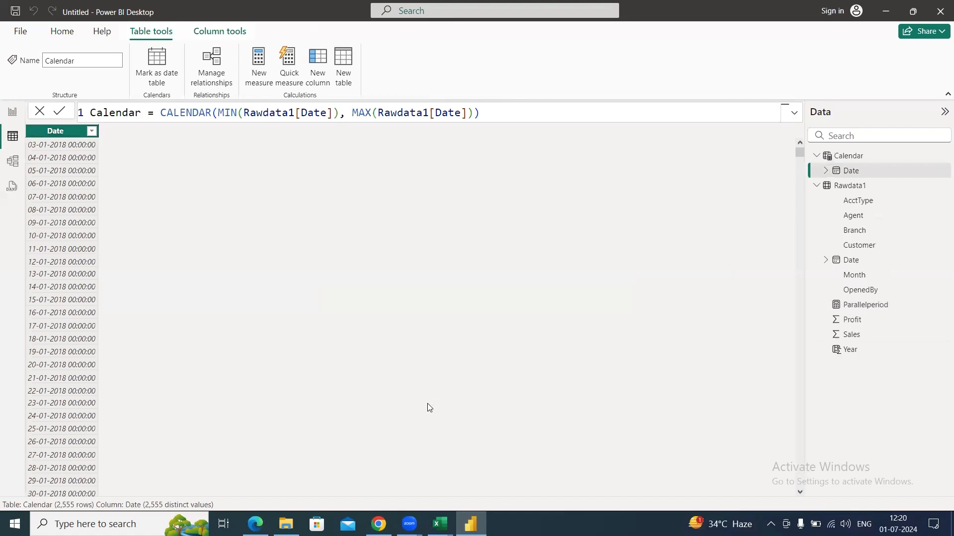
Create an active one-to-many relationship from Calendar's Date to Rawdata1's Date in the model view, with single cross-filter direction.
{"action": "left_click", "coordinate": [13, 113]}
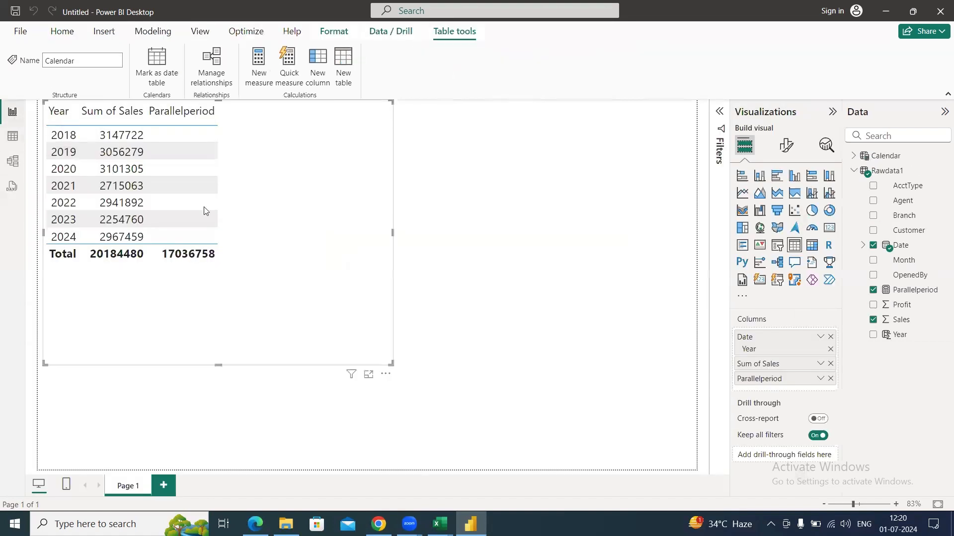
{"action": "left_click", "coordinate": [12, 164]}
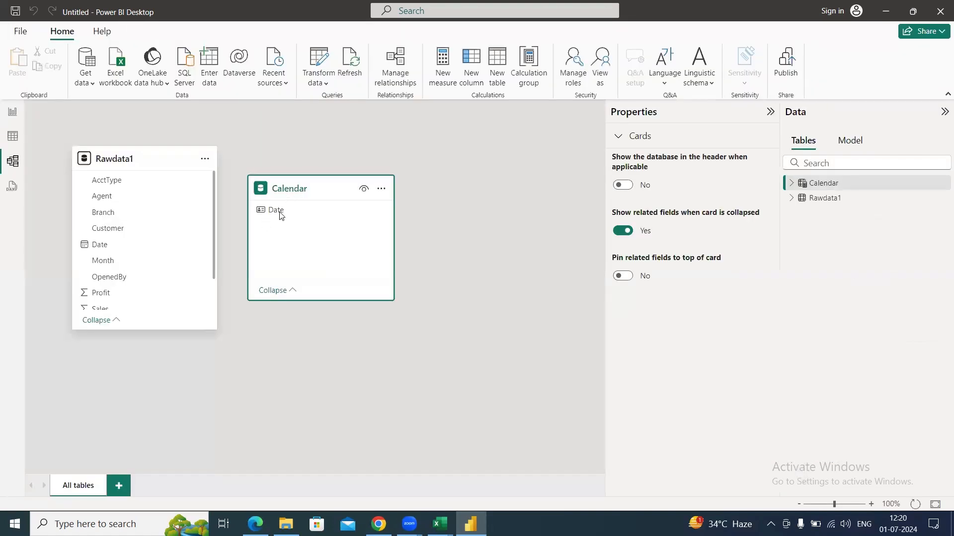
{"action": "left_click_drag", "start_coordinate": [280, 212], "coordinate": [108, 253]}
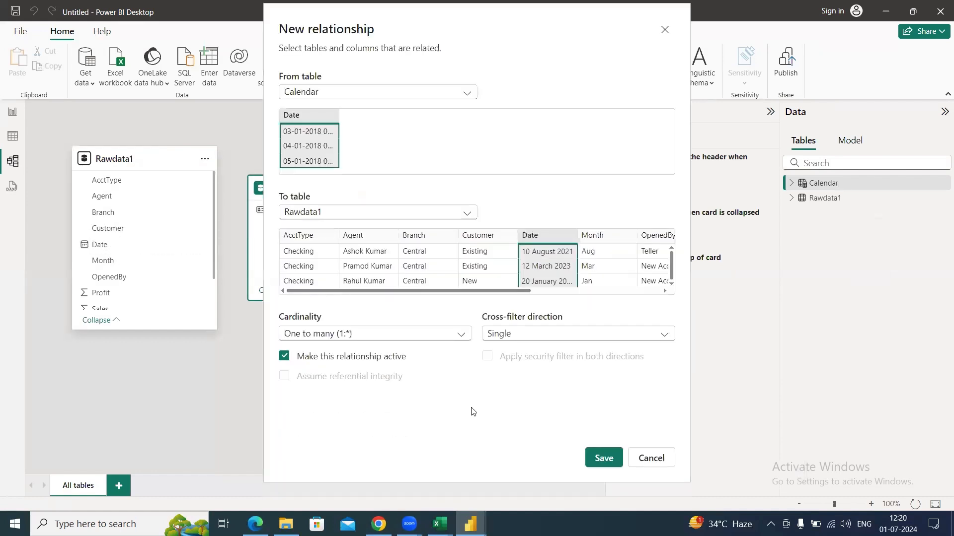
{"action": "left_click", "coordinate": [601, 458]}
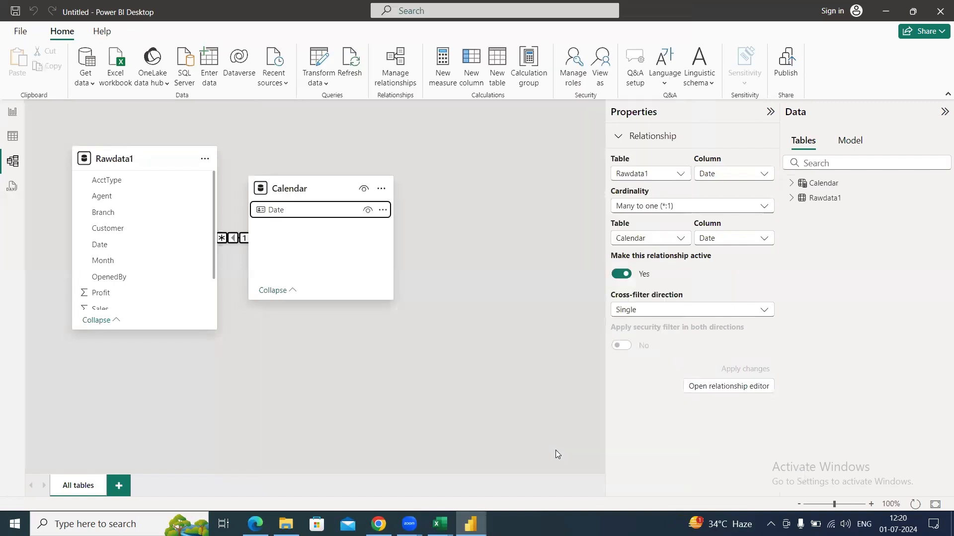
Replace the Date column in the report's table visual with Rawdata1's Year as the first column, set to Don't summarize.
{"action": "left_click", "coordinate": [12, 114]}
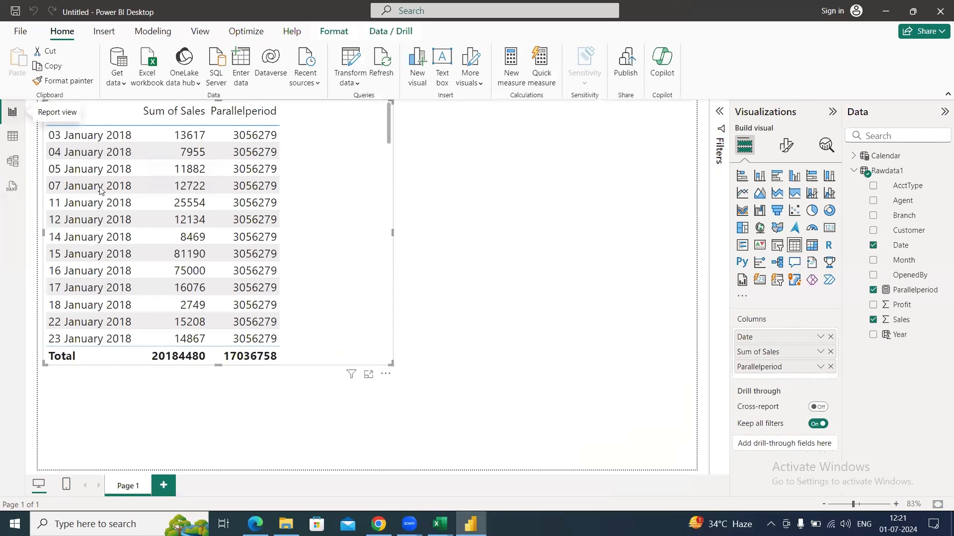
{"action": "left_click", "coordinate": [821, 337]}
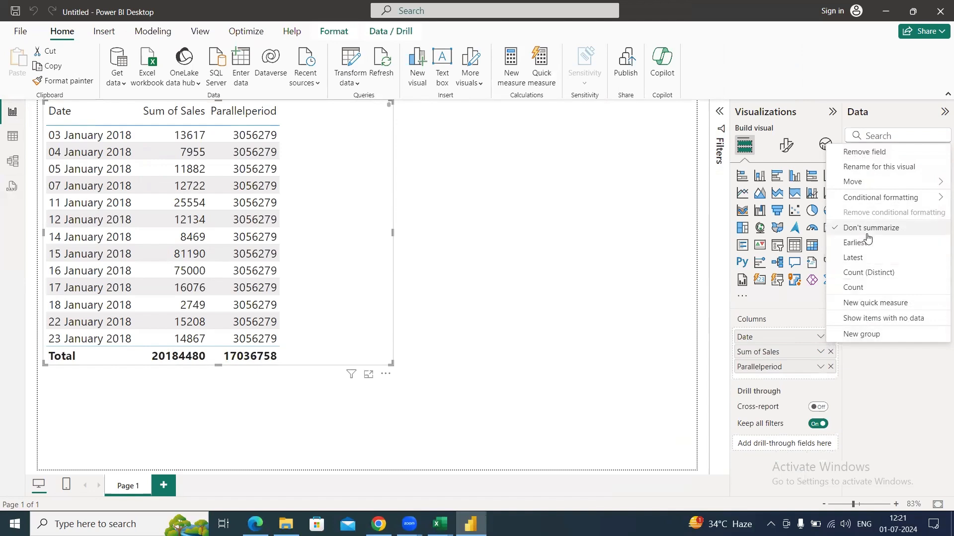
{"action": "left_click", "coordinate": [877, 152]}
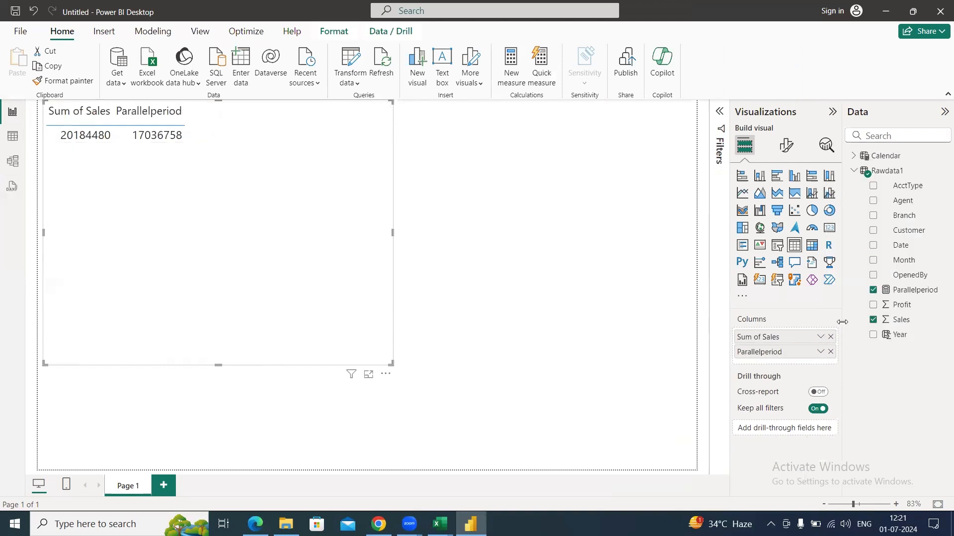
{"action": "left_click_drag", "start_coordinate": [903, 338], "coordinate": [794, 336]}
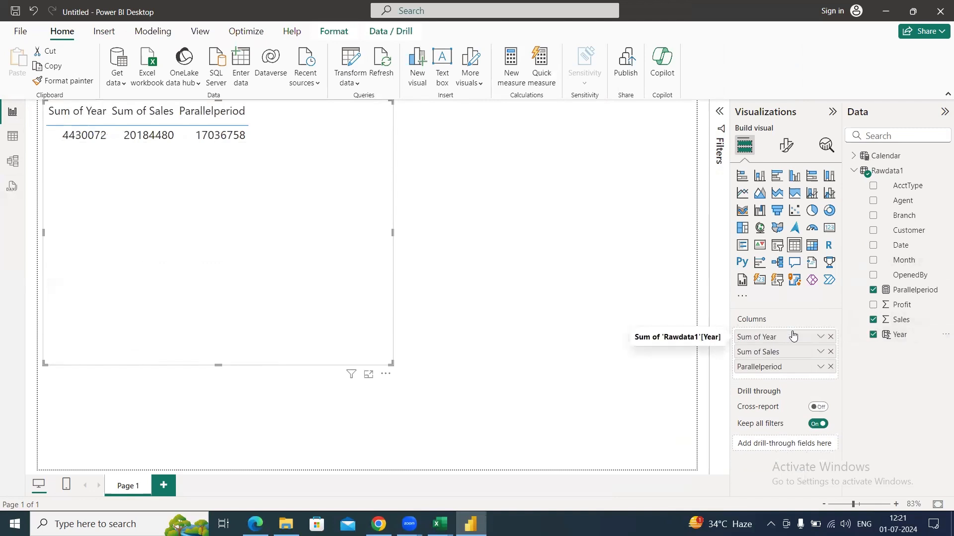
{"action": "left_click", "coordinate": [820, 337]}
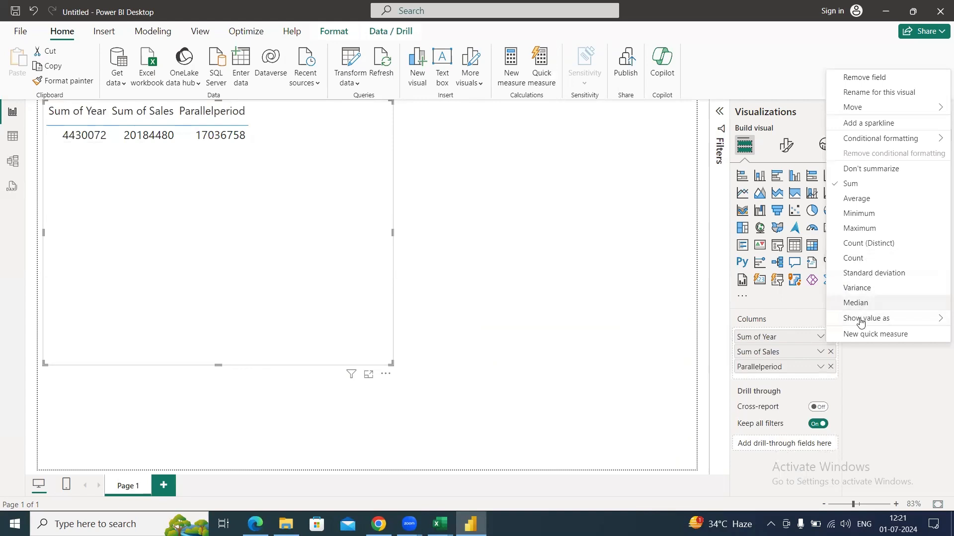
{"action": "left_click", "coordinate": [847, 169]}
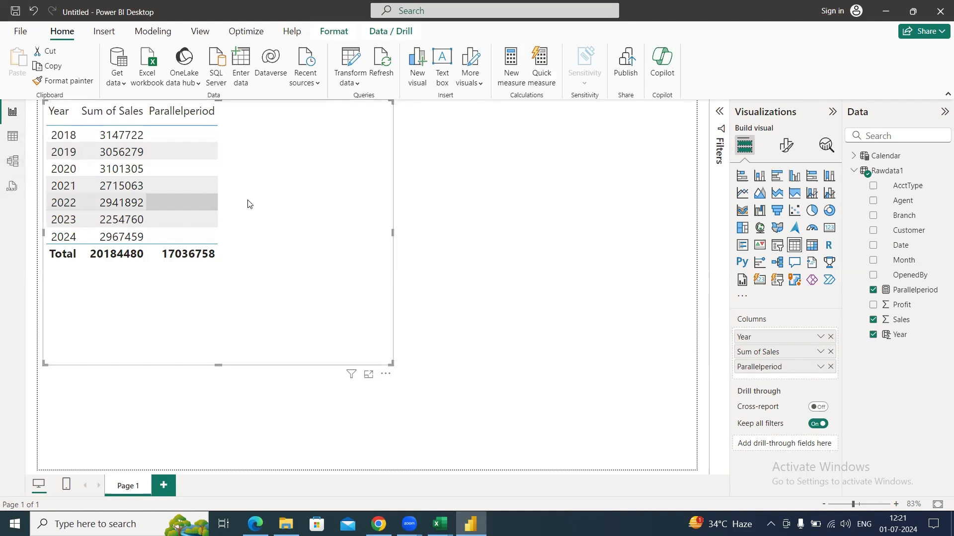
Change the interval in the Parallelperiod measure's PARALLELPERIOD function to 2 and apply the formula.
{"action": "left_click", "coordinate": [916, 291]}
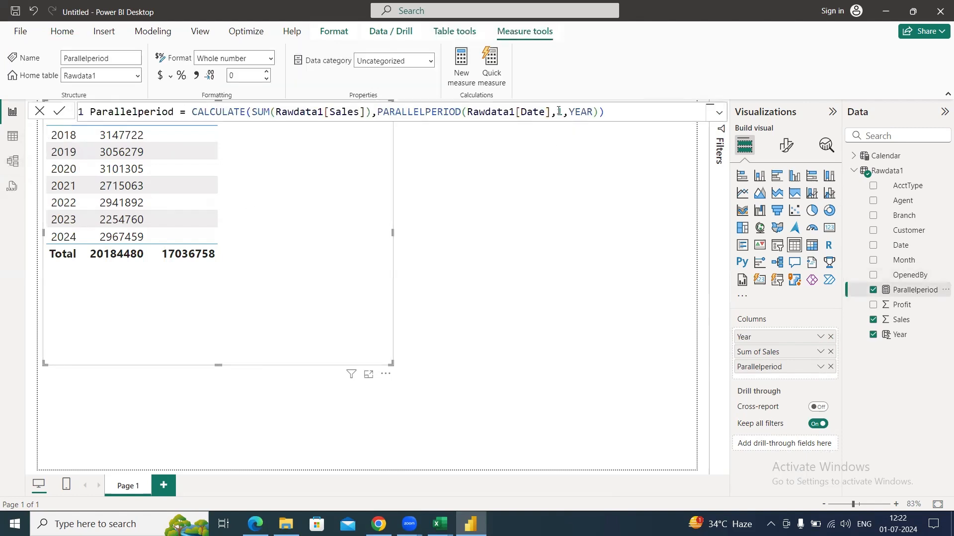
{"action": "left_click", "coordinate": [565, 113]}
{"action": "key", "text": "BackSpace"}
{"action": "type", "text": "2"}
{"action": "key", "text": "Return"}
{"action": "left_click", "coordinate": [621, 113]}
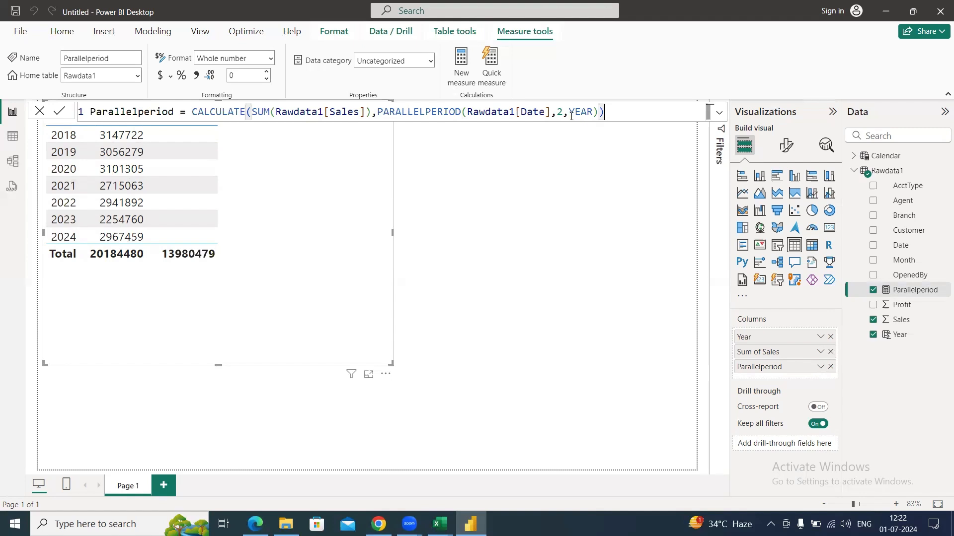
{"action": "double_click", "coordinate": [558, 113]}
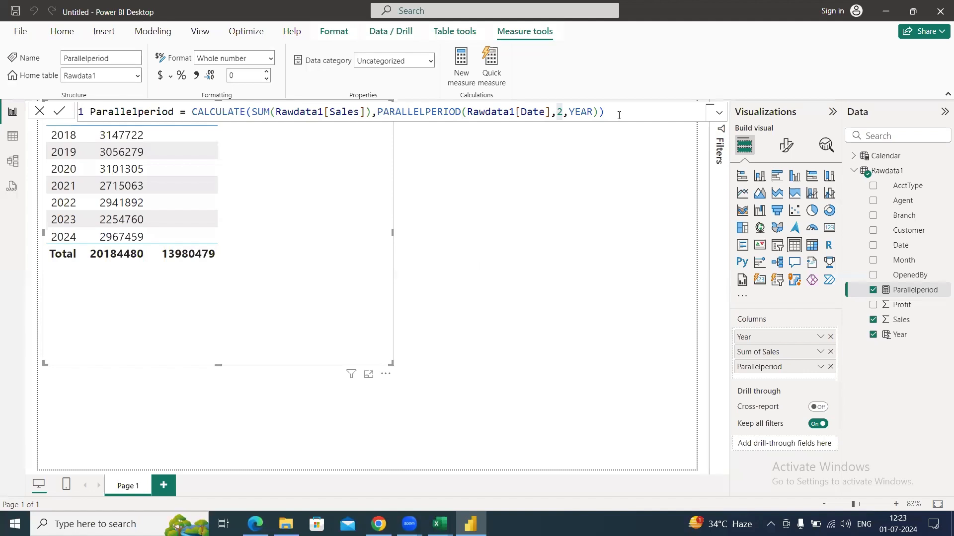
{"action": "left_click", "coordinate": [621, 110]}
Switch to the RawData workbook in Excel, reapply the header filters on Rawdata1, and sort the Date column oldest to newest.
{"action": "mouse_move", "coordinate": [440, 524]}
{"action": "left_click", "coordinate": [467, 480]}
{"action": "left_click", "coordinate": [305, 178]}
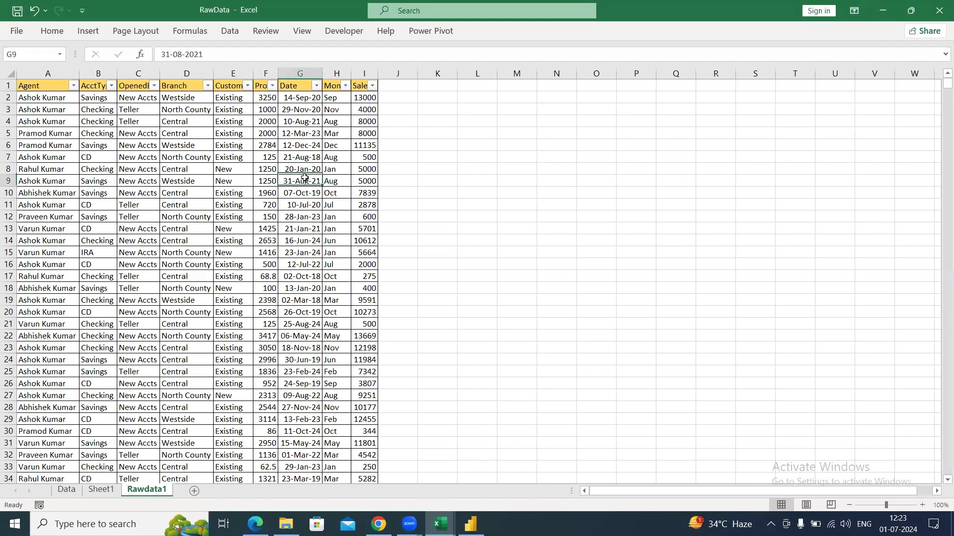
{"action": "key", "text": "ctrl+Up"}
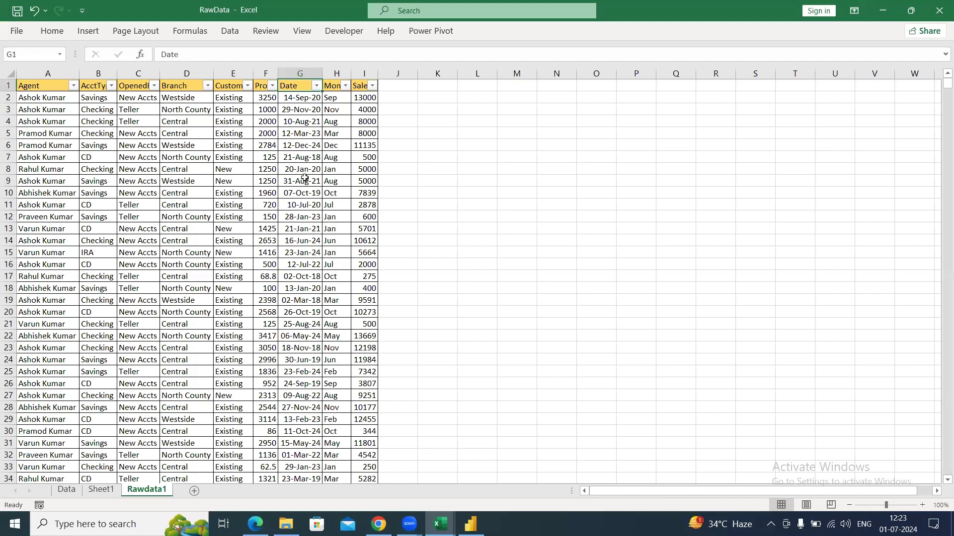
{"action": "key", "text": "ctrl+shift+l"}
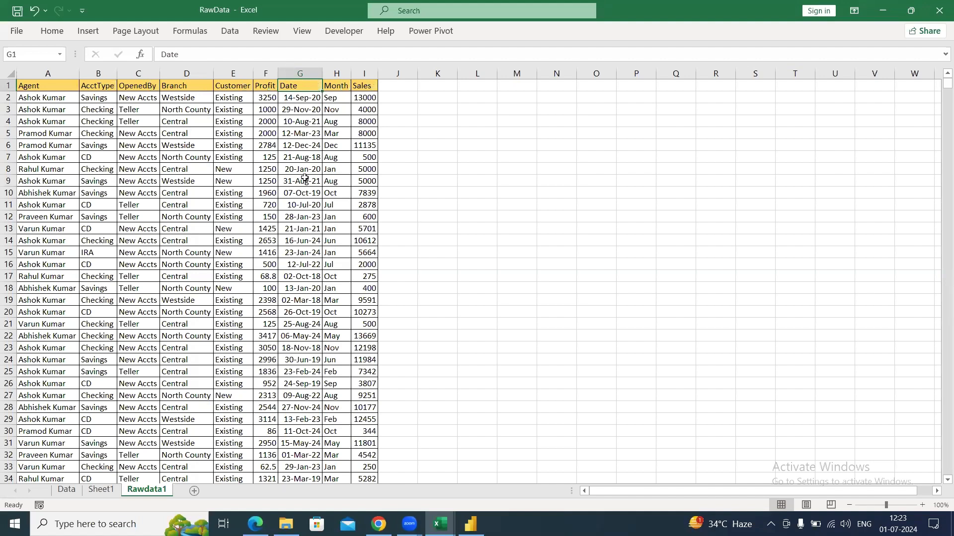
{"action": "key", "text": "ctrl+shift+l"}
{"action": "key", "text": "alt+Down"}
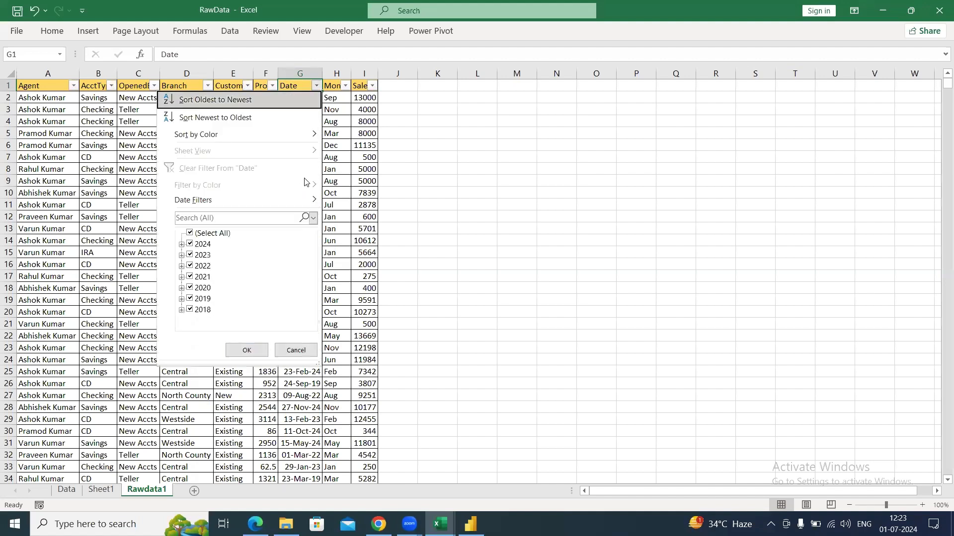
{"action": "key", "text": "Return"}
Copy Rawdata1's header row and all 2018 records, range A1:I292, and switch to the Power BI report.
{"action": "key", "text": "Left"}
{"action": "key", "text": "Left"}
{"action": "key", "text": "Home"}
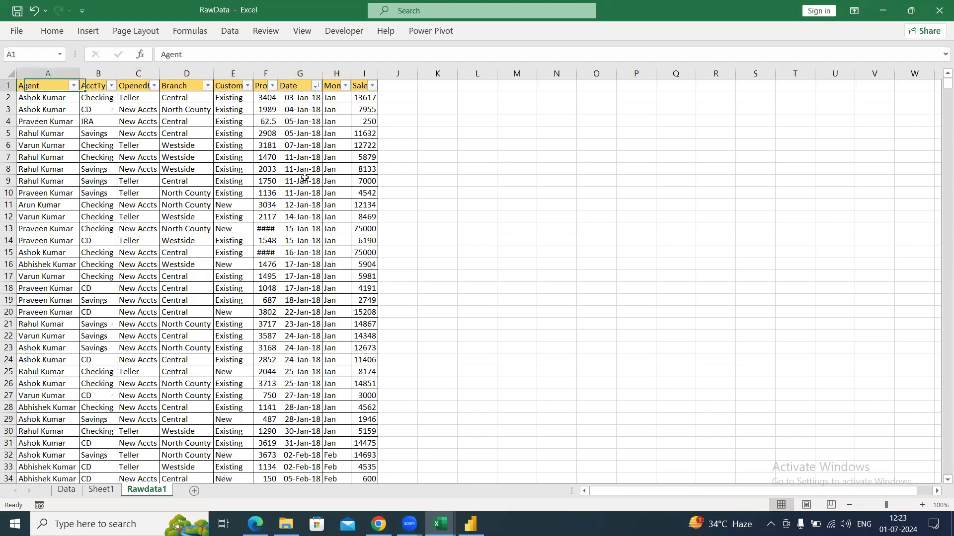
{"action": "key", "text": "ctrl+shift+Right"}
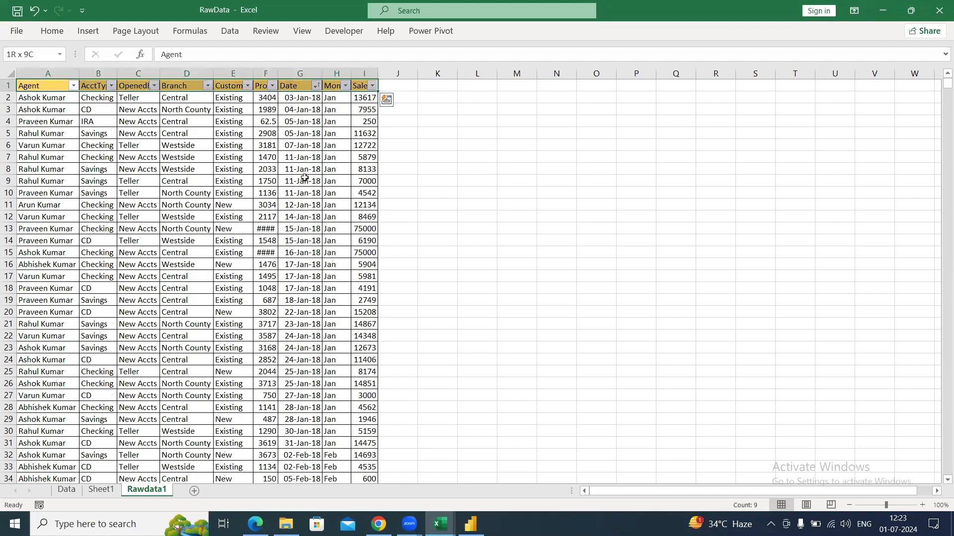
{"action": "key", "text": "shift+Down"}
{"action": "key", "text": "shift+Down"}
{"action": "key", "text": "shift+Down"}
{"action": "key", "text": "shift+Down"}
{"action": "key", "text": "shift+Down"}
{"action": "key", "text": "shift+Down"}
{"action": "key", "text": "shift+Down"}
{"action": "key", "text": "shift+Down"}
{"action": "key", "text": "shift+Down"}
{"action": "key", "text": "shift+Down"}
{"action": "key", "text": "shift+Down"}
{"action": "key", "text": "shift+Down"}
{"action": "key", "text": "shift+Down"}
{"action": "key", "text": "shift+Down"}
{"action": "key", "text": "shift+Down"}
{"action": "key", "text": "shift+Down"}
{"action": "key", "text": "shift+Down"}
{"action": "key", "text": "shift+Down"}
{"action": "key", "text": "shift+Down"}
{"action": "key", "text": "shift+Down"}
{"action": "key", "text": "shift+Down"}
{"action": "key", "text": "shift+Down"}
{"action": "key", "text": "shift+Down"}
{"action": "key", "text": "shift+Down"}
{"action": "key", "text": "shift+Down"}
{"action": "key", "text": "shift+Down"}
{"action": "key", "text": "shift+Down"}
{"action": "key", "text": "shift+Down"}
{"action": "key", "text": "shift+Down"}
{"action": "key", "text": "shift+Down"}
{"action": "key", "text": "shift+Down"}
{"action": "key", "text": "shift+Down"}
{"action": "key", "text": "shift+Down"}
{"action": "key", "text": "shift+Down"}
{"action": "key", "text": "shift+Down"}
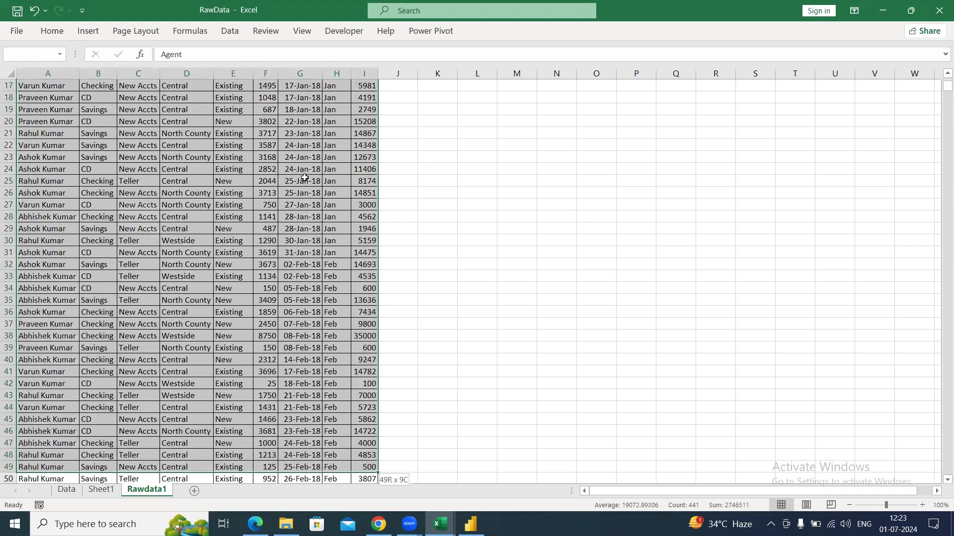
{"action": "key", "text": "shift+Down"}
{"action": "key", "text": "shift+Down"}
{"action": "key", "text": "shift+Down"}
{"action": "key", "text": "shift+Down"}
{"action": "key", "text": "shift+Down"}
{"action": "key", "text": "shift+Down"}
{"action": "key", "text": "shift+Down"}
{"action": "key", "text": "shift+Down"}
{"action": "key", "text": "shift+Down"}
{"action": "key", "text": "shift+Down"}
{"action": "key", "text": "shift+Down"}
{"action": "key", "text": "shift+Down"}
{"action": "key", "text": "shift+Down"}
{"action": "key", "text": "shift+Down"}
{"action": "key", "text": "shift+Down"}
{"action": "key", "text": "shift+Down"}
{"action": "key", "text": "shift+Down"}
{"action": "key", "text": "shift+Down"}
{"action": "key", "text": "shift+Down"}
{"action": "key", "text": "shift+Down"}
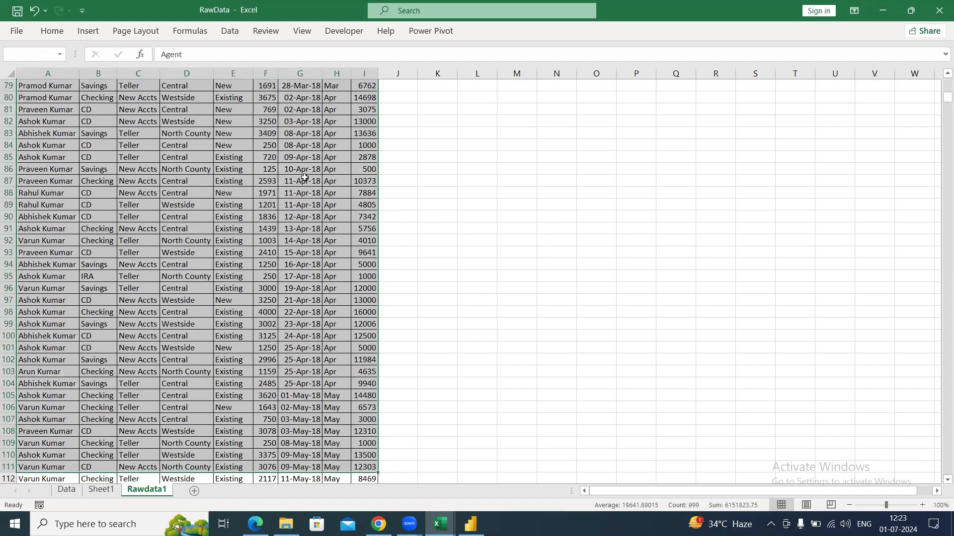
{"action": "key", "text": "shift+Down"}
{"action": "key", "text": "shift+Down"}
{"action": "key", "text": "shift+Down"}
{"action": "key", "text": "shift+Down"}
{"action": "key", "text": "shift+Down"}
{"action": "key", "text": "shift+Down"}
{"action": "key", "text": "shift+Down"}
{"action": "key", "text": "shift+Down"}
{"action": "key", "text": "shift+Down"}
{"action": "key", "text": "shift+Down"}
{"action": "key", "text": "shift+Down"}
{"action": "key", "text": "shift+Down"}
{"action": "key", "text": "shift+Down"}
{"action": "key", "text": "shift+Down"}
{"action": "key", "text": "shift+Down"}
{"action": "key", "text": "shift+Down"}
{"action": "key", "text": "shift+Down"}
{"action": "key", "text": "shift+Down"}
{"action": "key", "text": "shift+Down"}
{"action": "key", "text": "shift+Down"}
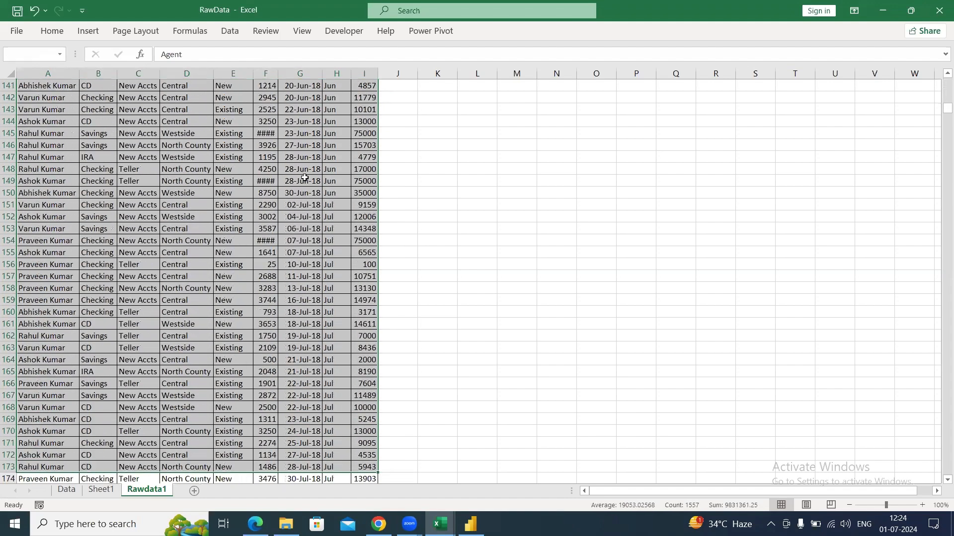
{"action": "key", "text": "shift+Down"}
{"action": "key", "text": "shift+Down"}
{"action": "key", "text": "shift+Down"}
{"action": "key", "text": "shift+Down"}
{"action": "key", "text": "shift+Down"}
{"action": "key", "text": "shift+Down"}
{"action": "key", "text": "shift+Down"}
{"action": "key", "text": "shift+Down"}
{"action": "key", "text": "shift+Down"}
{"action": "key", "text": "shift+Down"}
{"action": "key", "text": "shift+Down"}
{"action": "key", "text": "shift+Down"}
{"action": "key", "text": "shift+Down"}
{"action": "key", "text": "shift+Down"}
{"action": "key", "text": "shift+Down"}
{"action": "key", "text": "shift+Down"}
{"action": "key", "text": "shift+Down"}
{"action": "key", "text": "shift+Down"}
{"action": "key", "text": "shift+Down"}
{"action": "key", "text": "shift+Down"}
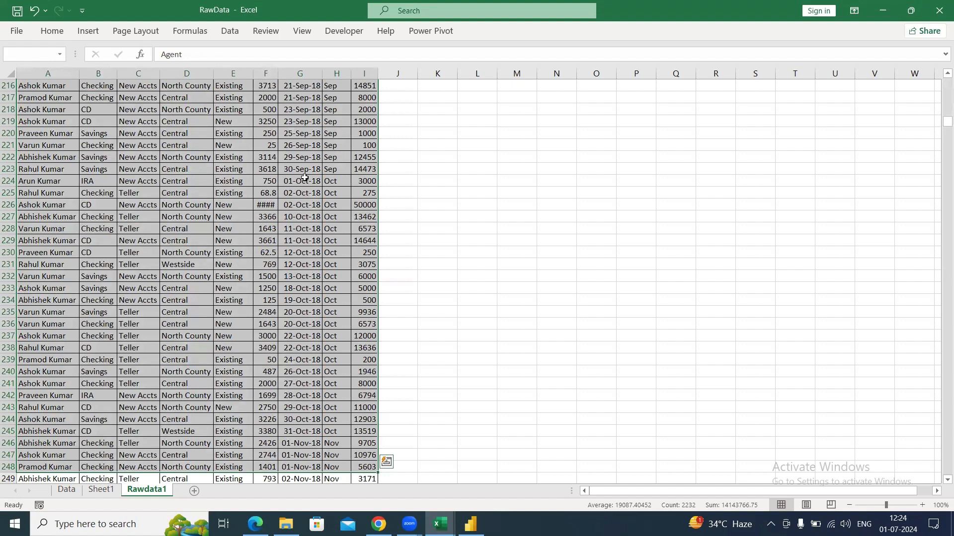
{"action": "key", "text": "shift+Down"}
{"action": "key", "text": "shift+Down"}
{"action": "key", "text": "shift+Down"}
{"action": "key", "text": "shift+Down"}
{"action": "key", "text": "shift+Down"}
{"action": "key", "text": "shift+Down"}
{"action": "key", "text": "shift+Down"}
{"action": "key", "text": "shift+Down"}
{"action": "key", "text": "shift+Down"}
{"action": "key", "text": "shift+Down"}
{"action": "key", "text": "shift+Down"}
{"action": "key", "text": "shift+Down"}
{"action": "key", "text": "shift+Down"}
{"action": "key", "text": "shift+Down"}
{"action": "key", "text": "shift+Down"}
{"action": "key", "text": "shift+Down"}
{"action": "key", "text": "shift+Down"}
{"action": "key", "text": "shift+Down"}
{"action": "key", "text": "shift+Down"}
{"action": "key", "text": "shift+Down"}
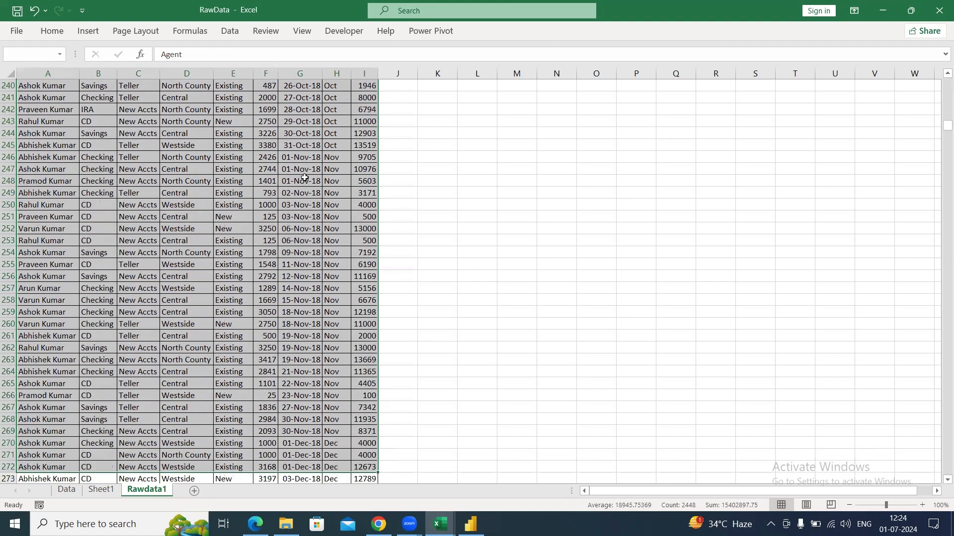
{"action": "key", "text": "shift+Down"}
{"action": "key", "text": "shift+Down"}
{"action": "key", "text": "shift+Down"}
{"action": "key", "text": "shift+Down"}
{"action": "key", "text": "shift+Down"}
{"action": "key", "text": "shift+Down"}
{"action": "key", "text": "shift+Down"}
{"action": "key", "text": "shift+Down"}
{"action": "key", "text": "shift+Down"}
{"action": "key", "text": "shift+Down"}
{"action": "key", "text": "shift+Down"}
{"action": "key", "text": "shift+Down"}
{"action": "key", "text": "shift+Down"}
{"action": "key", "text": "shift+Down"}
{"action": "key", "text": "shift+Down"}
{"action": "key", "text": "shift+Down"}
{"action": "key", "text": "shift+Down"}
{"action": "key", "text": "shift+Down"}
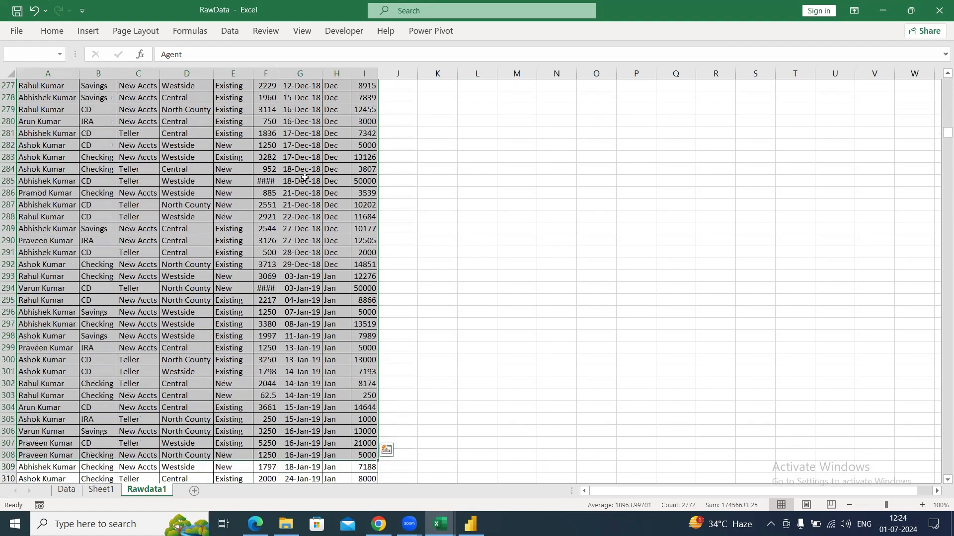
{"action": "key", "text": "shift+Up"}
{"action": "key", "text": "shift+Up"}
{"action": "key", "text": "shift+Up"}
{"action": "key", "text": "shift+Up"}
{"action": "key", "text": "shift+Up"}
{"action": "key", "text": "shift+Up"}
{"action": "key", "text": "shift+Up"}
{"action": "key", "text": "shift+Up"}
{"action": "key", "text": "shift+Up"}
{"action": "key", "text": "shift+Up"}
{"action": "key", "text": "shift+Up"}
{"action": "key", "text": "shift+Up"}
{"action": "key", "text": "shift+Up"}
{"action": "key", "text": "shift+Up"}
{"action": "key", "text": "shift+Up"}
{"action": "key", "text": "shift+Up"}
{"action": "key", "text": "shift+Down"}
{"action": "key", "text": "shift+Down"}
{"action": "key", "text": "shift+Down"}
{"action": "key", "text": "shift+Down"}
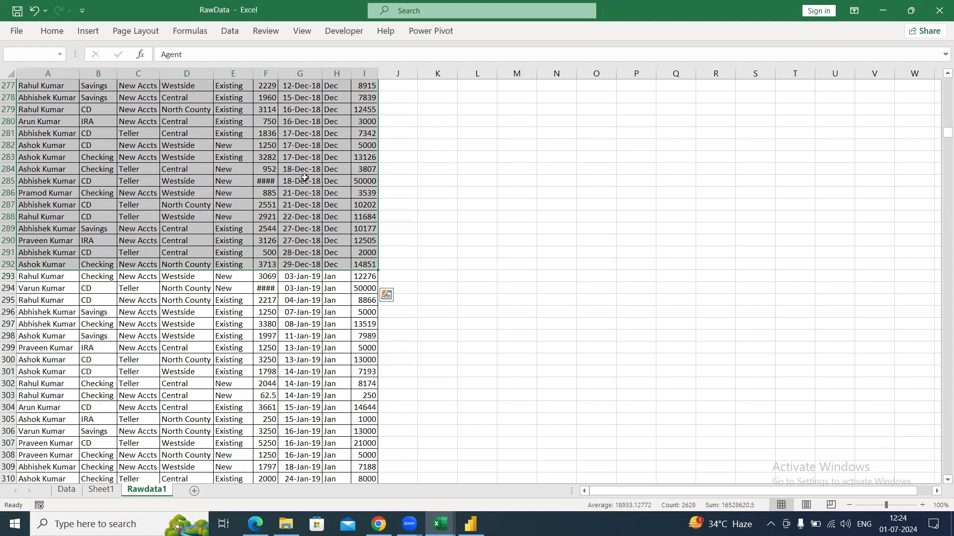
{"action": "key", "text": "ctrl+c"}
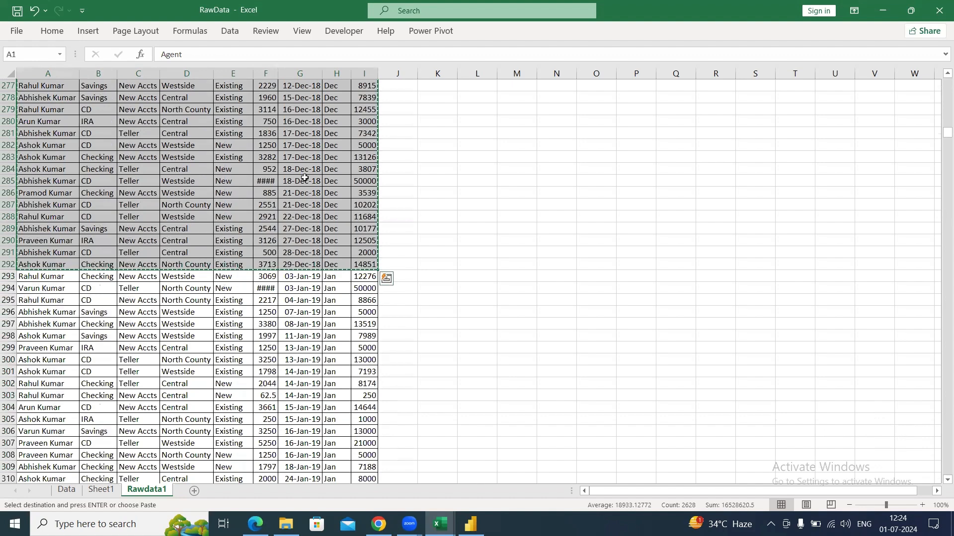
{"action": "key", "text": "alt+Tab"}
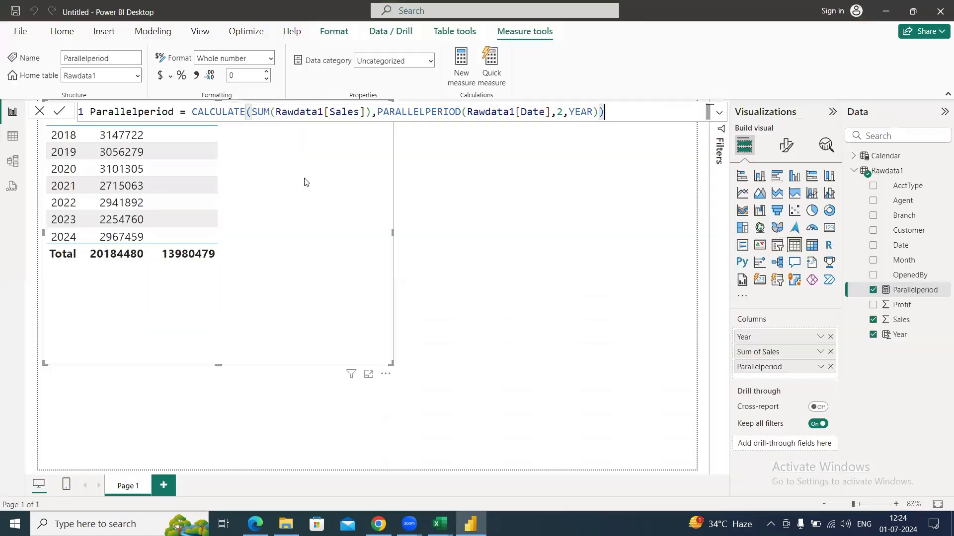
Create a table from the copied 2018 records through Enter data, name it Table_1, and load it into the model.
{"action": "left_click", "coordinate": [304, 181]}
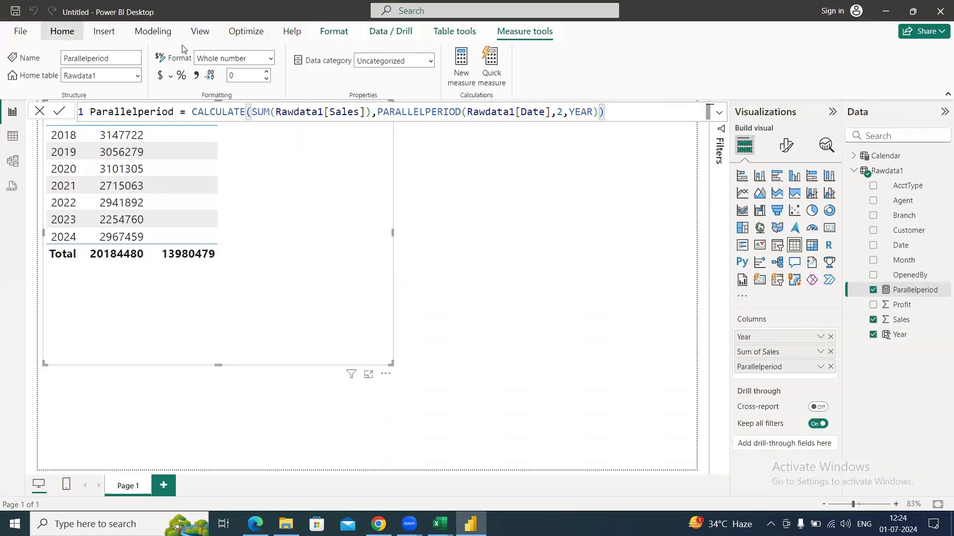
{"action": "left_click", "coordinate": [63, 31]}
{"action": "left_click", "coordinate": [243, 59]}
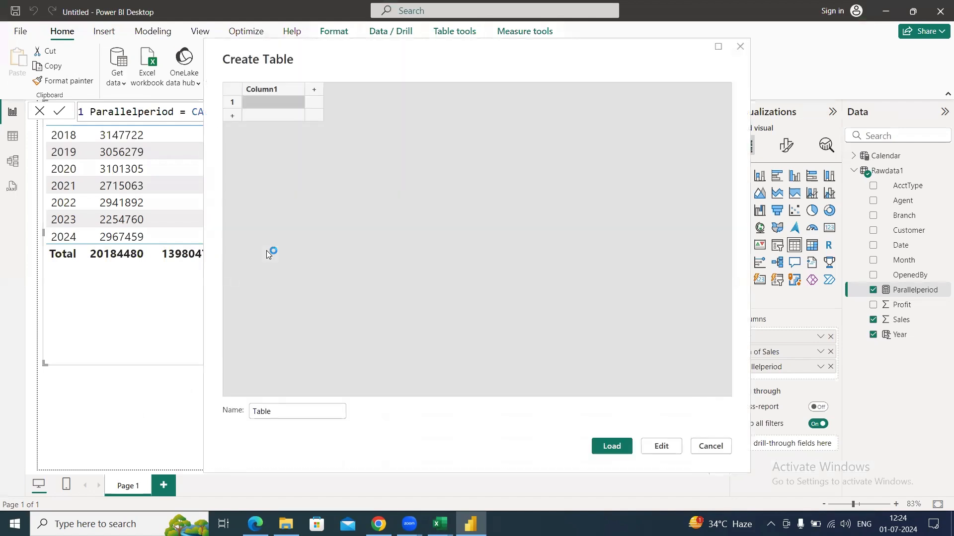
{"action": "key", "text": "ctrl+v"}
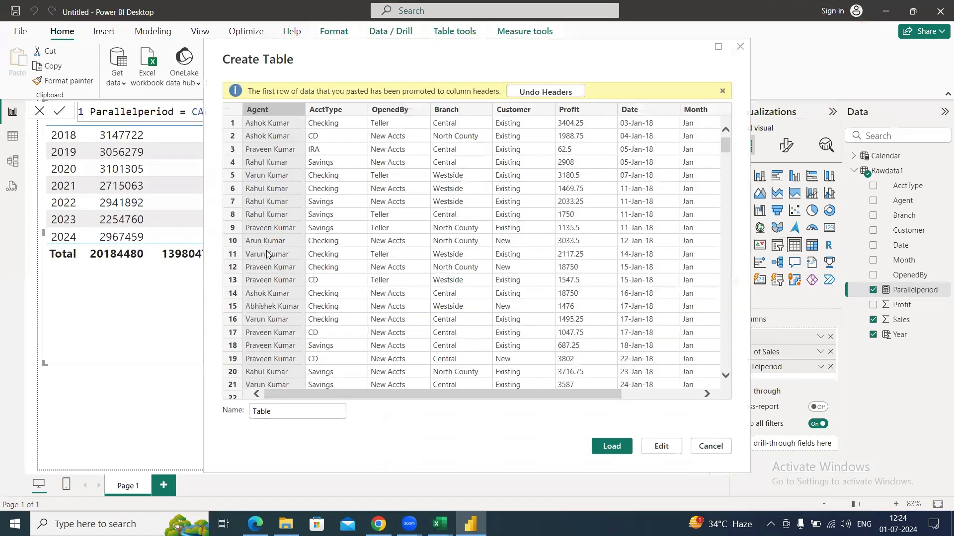
{"action": "left_click", "coordinate": [282, 414]}
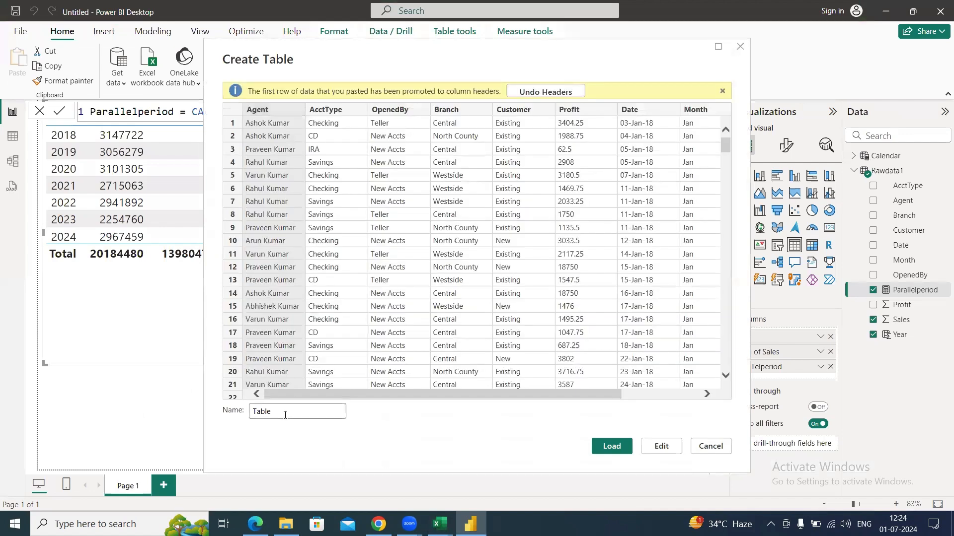
{"action": "type", "text": "_1"}
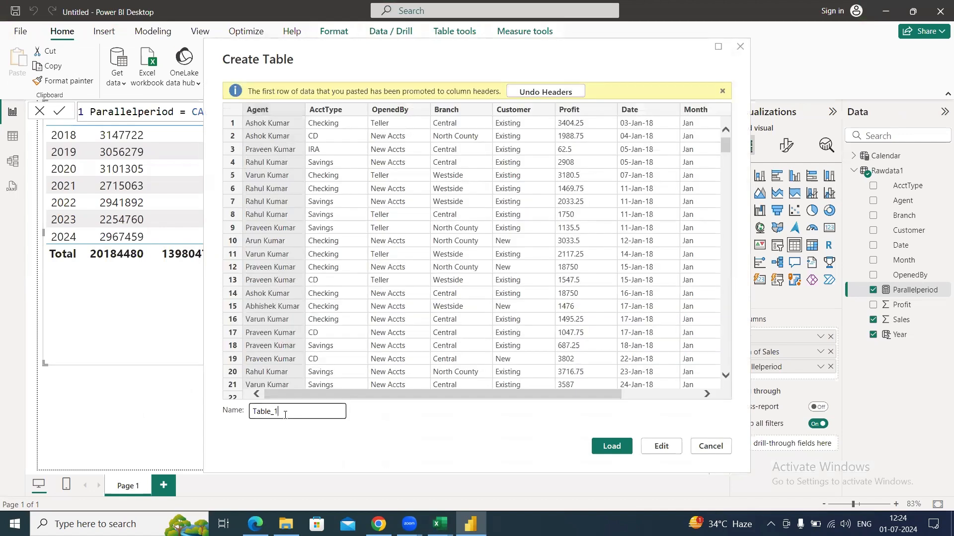
{"action": "left_click", "coordinate": [611, 447]}
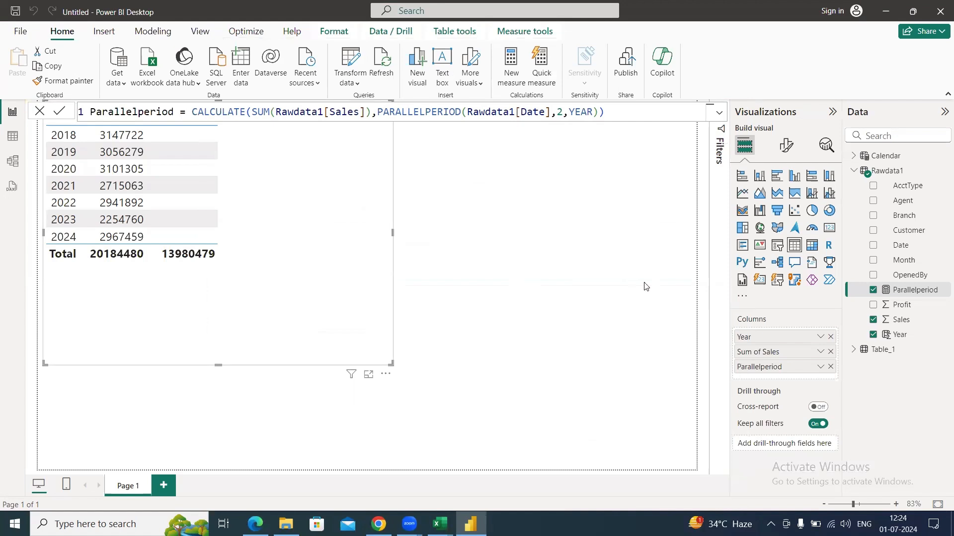
Collapse Rawdata1, expand Table_1, and start a new measure named PP1 with the PARALLELPERIOD function.
{"action": "left_click", "coordinate": [854, 171]}
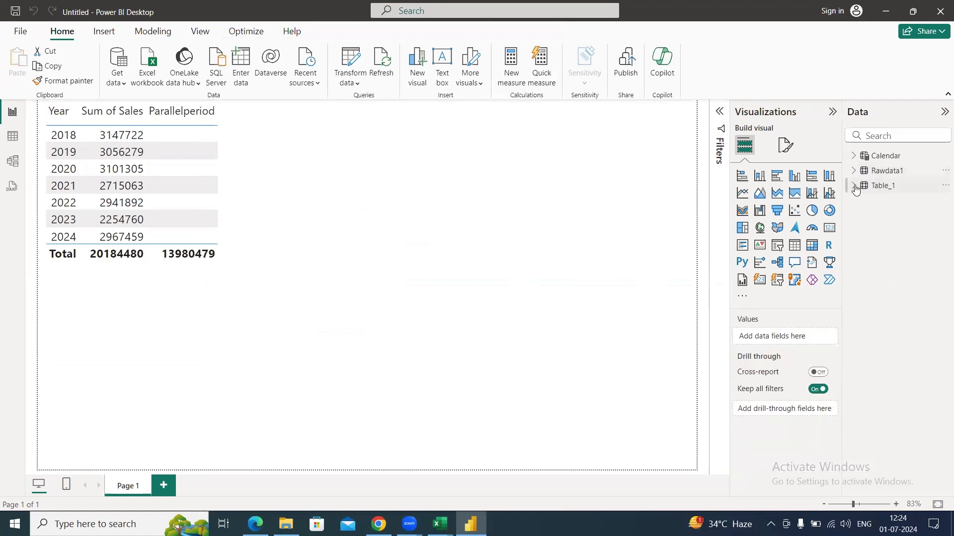
{"action": "left_click", "coordinate": [853, 185]}
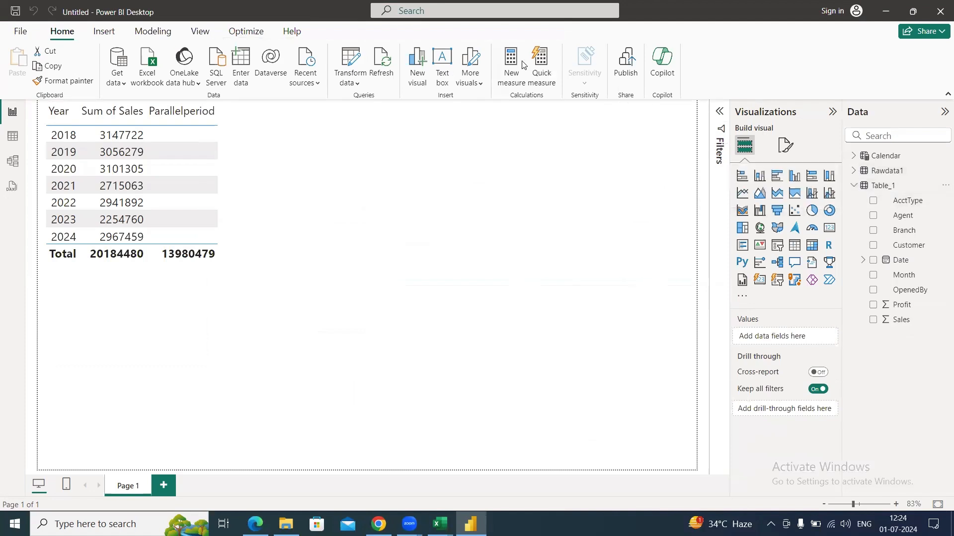
{"action": "left_click", "coordinate": [514, 80]}
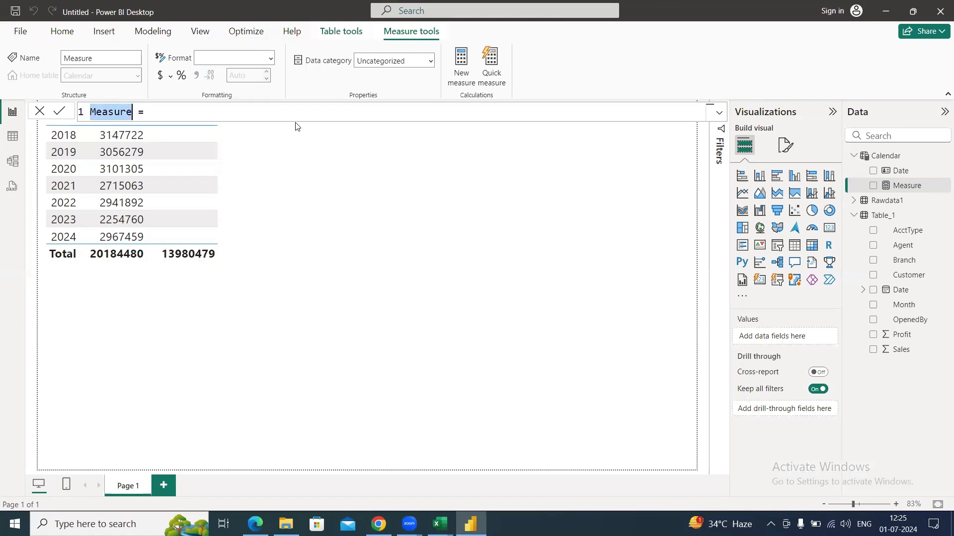
{"action": "type", "text": "P"}
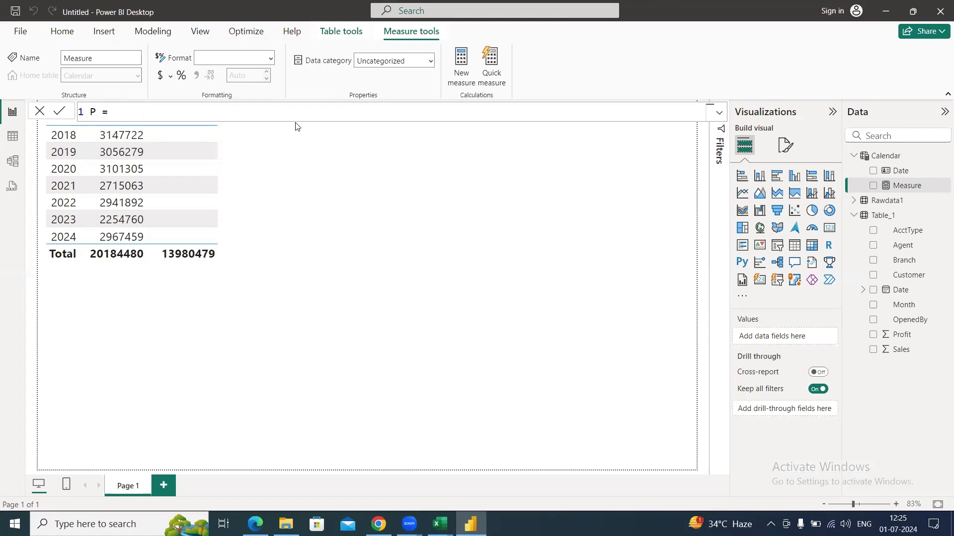
{"action": "type", "text": "P1 = pe"}
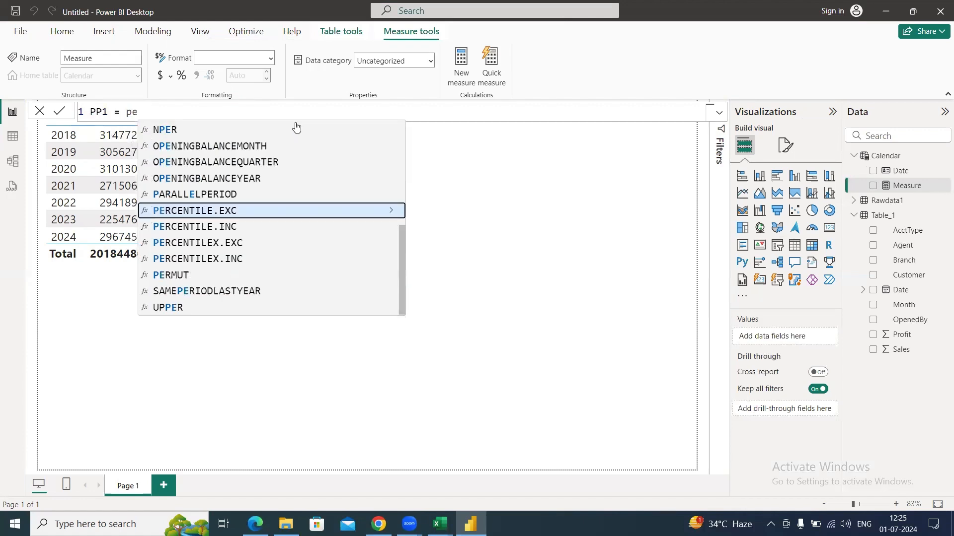
{"action": "key", "text": "BackSpace"}
{"action": "type", "text": "are"}
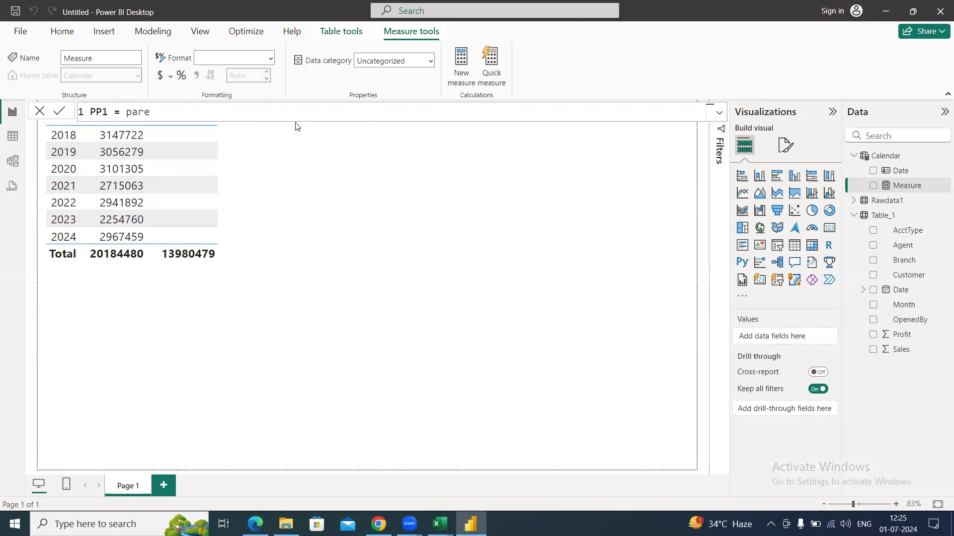
{"action": "key", "text": "BackSpace"}
{"action": "key", "text": "Down"}
{"action": "key", "text": "Down"}
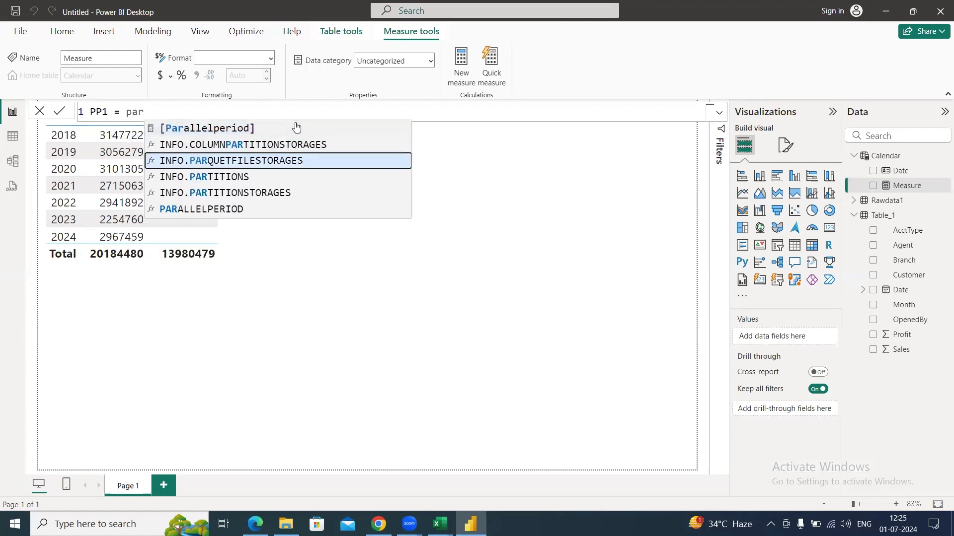
{"action": "key", "text": "Down"}
{"action": "key", "text": "Down"}
{"action": "key", "text": "Down"}
{"action": "key", "text": "Tab"}
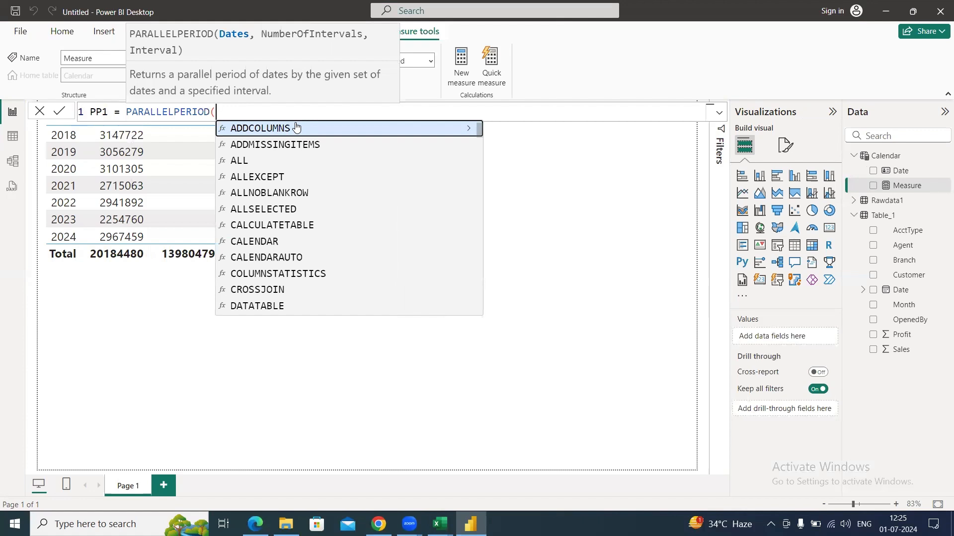
Fill in PARALLELPERIOD's arguments with Table_1[Date], 1 and YEAR, and close the function.
{"action": "type", "text": "tab"}
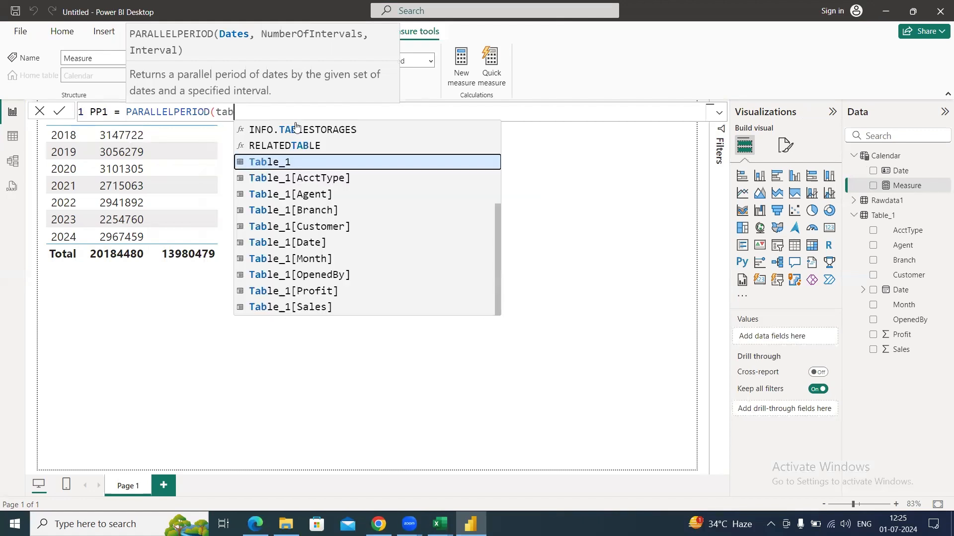
{"action": "key", "text": "Down"}
{"action": "key", "text": "Down"}
{"action": "key", "text": "Down"}
{"action": "key", "text": "Down"}
{"action": "key", "text": "Down"}
{"action": "key", "text": "Tab"}
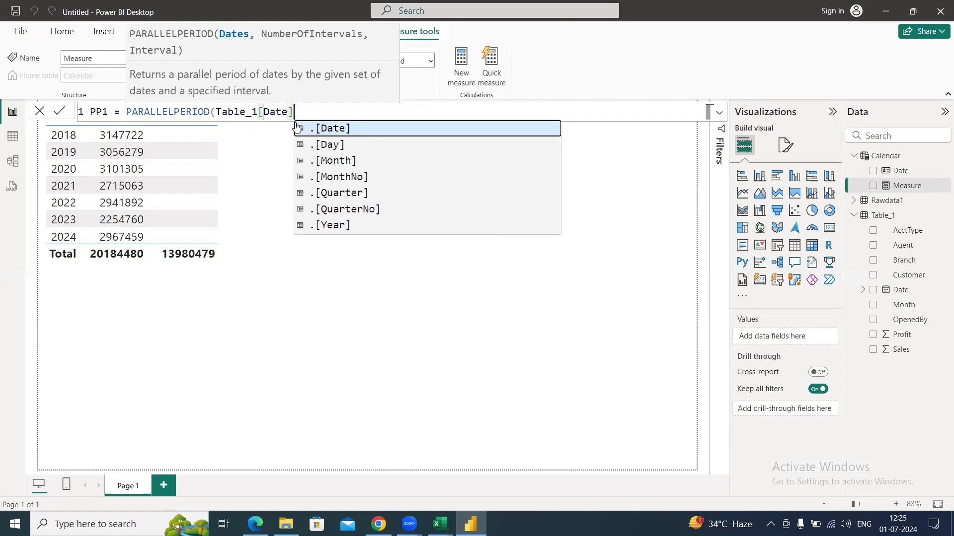
{"action": "type", "text": ", 1,"}
{"action": "key", "text": "Down"}
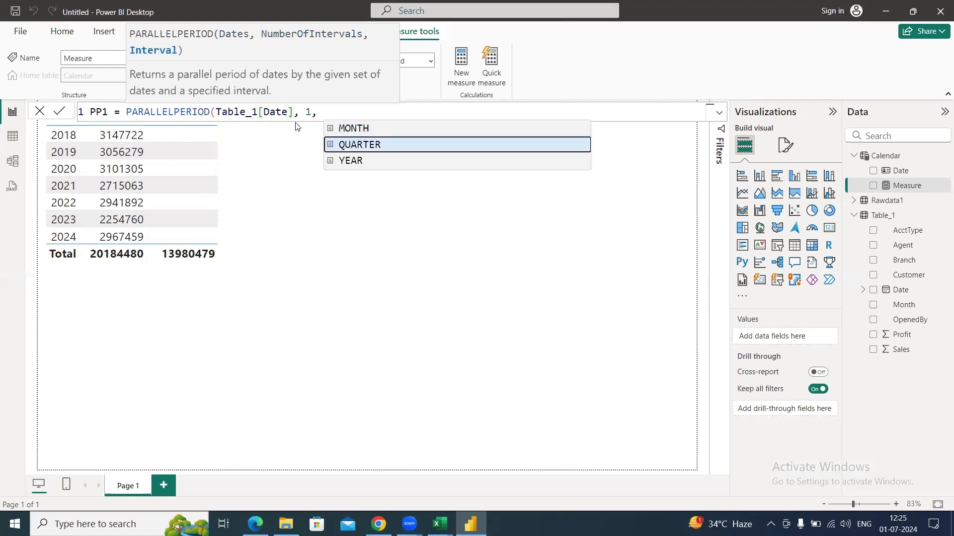
{"action": "key", "text": "Down"}
{"action": "key", "text": "Tab"}
{"action": "type", "text": ")"}
Insert CALCULATE with a nested SUM function in front of PARALLELPERIOD in the PP1 formula.
{"action": "left_click", "coordinate": [297, 121]}
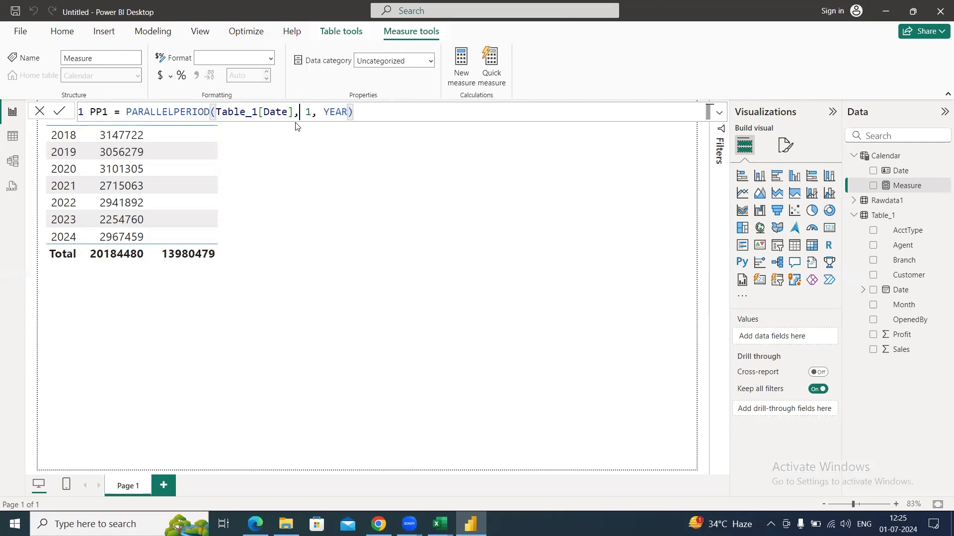
{"action": "key", "text": "ctrl+Left"}
{"action": "key", "text": "ctrl+Left"}
{"action": "key", "text": "ctrl+Left"}
{"action": "key", "text": "ctrl+shift+Left"}
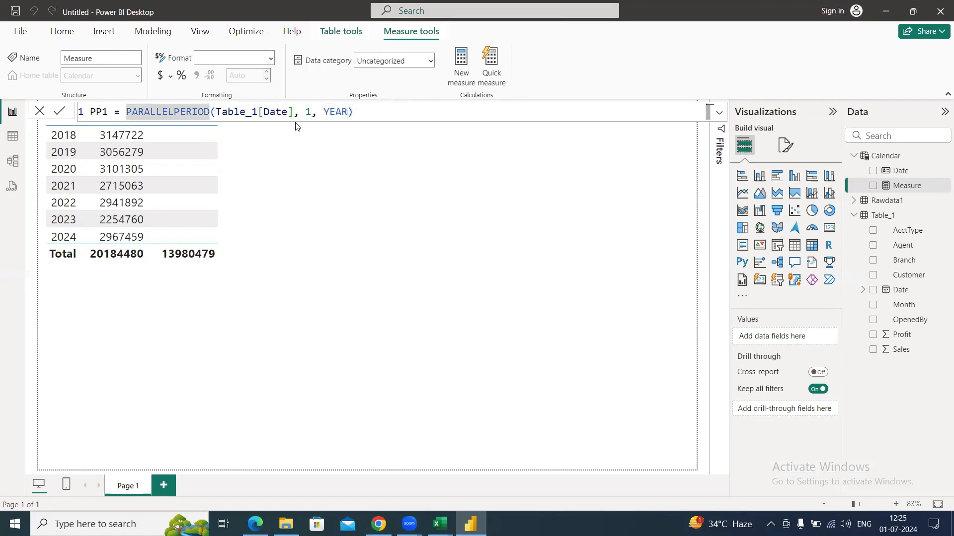
{"action": "type", "text": "cal"}
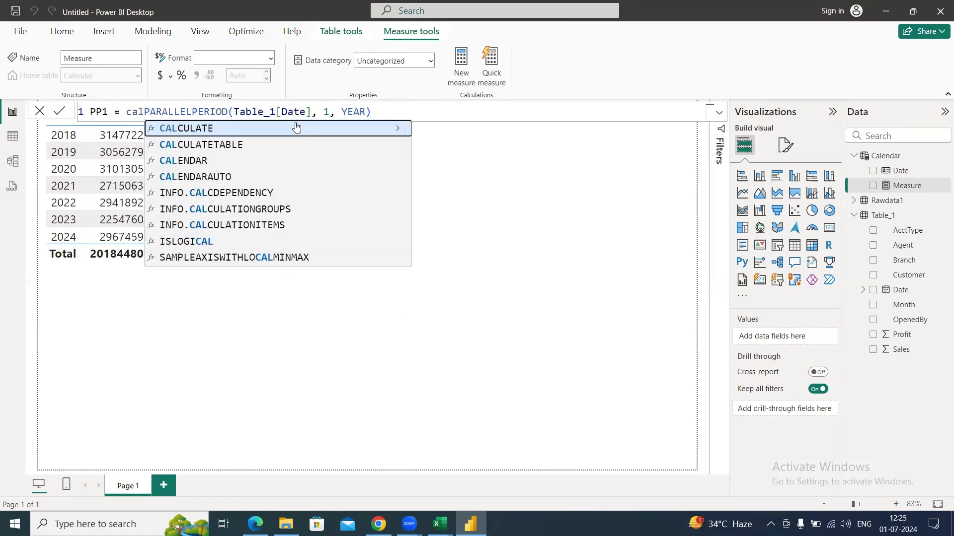
{"action": "key", "text": "Tab"}
{"action": "type", "text": "sum"}
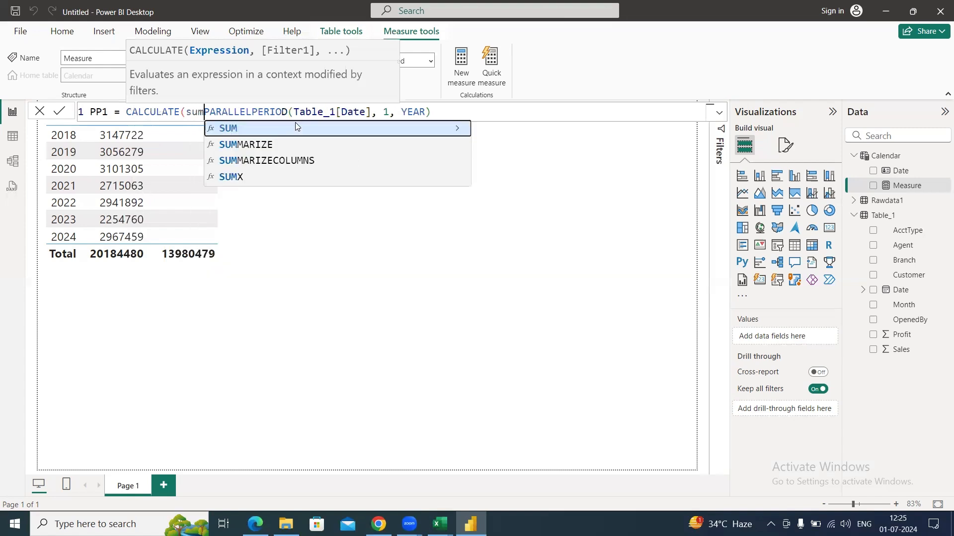
{"action": "key", "text": "Tab"}
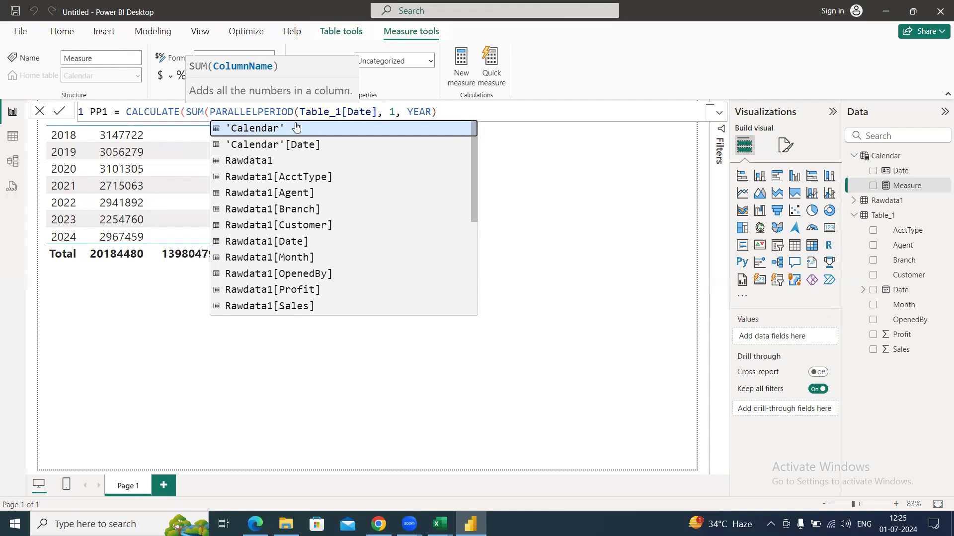
Choose Table_1[Sales] as the column for SUM and close the SUM function.
{"action": "key", "text": "Down"}
{"action": "key", "text": "Down"}
{"action": "key", "text": "Down"}
{"action": "key", "text": "Down"}
{"action": "key", "text": "Down"}
{"action": "key", "text": "Down"}
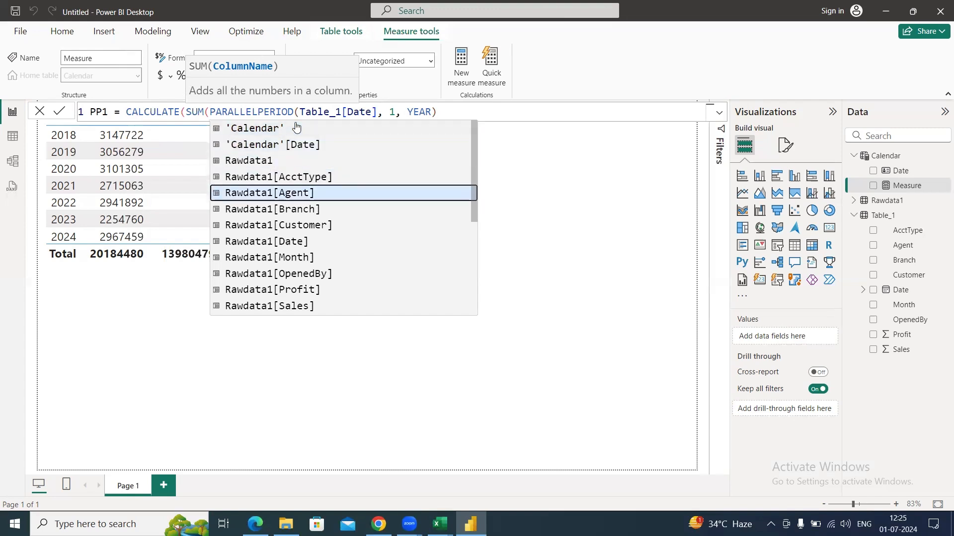
{"action": "type", "text": "table"}
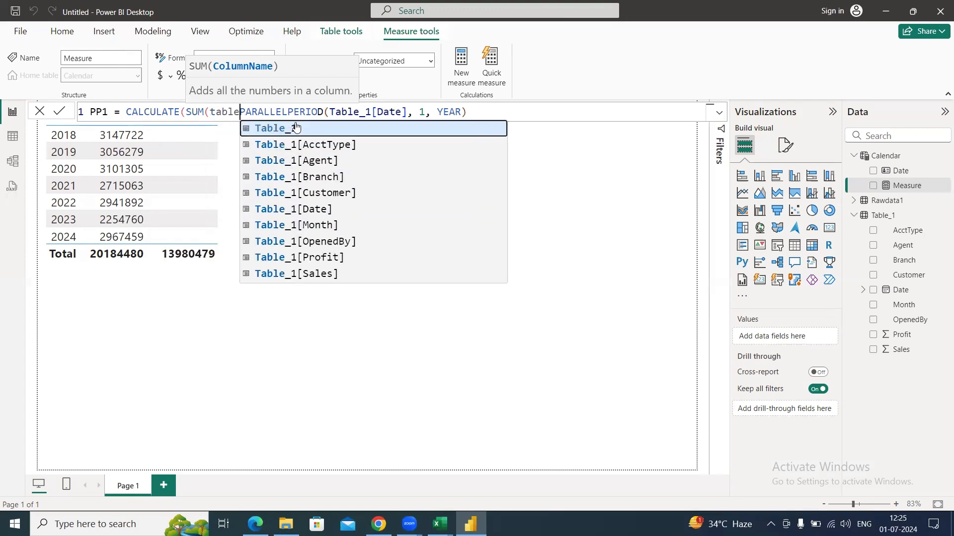
{"action": "key", "text": "Down"}
{"action": "key", "text": "Down"}
{"action": "key", "text": "Down"}
{"action": "key", "text": "Down"}
{"action": "key", "text": "Down"}
{"action": "key", "text": "Down"}
{"action": "key", "text": "Down"}
{"action": "key", "text": "Down"}
{"action": "key", "text": "Down"}
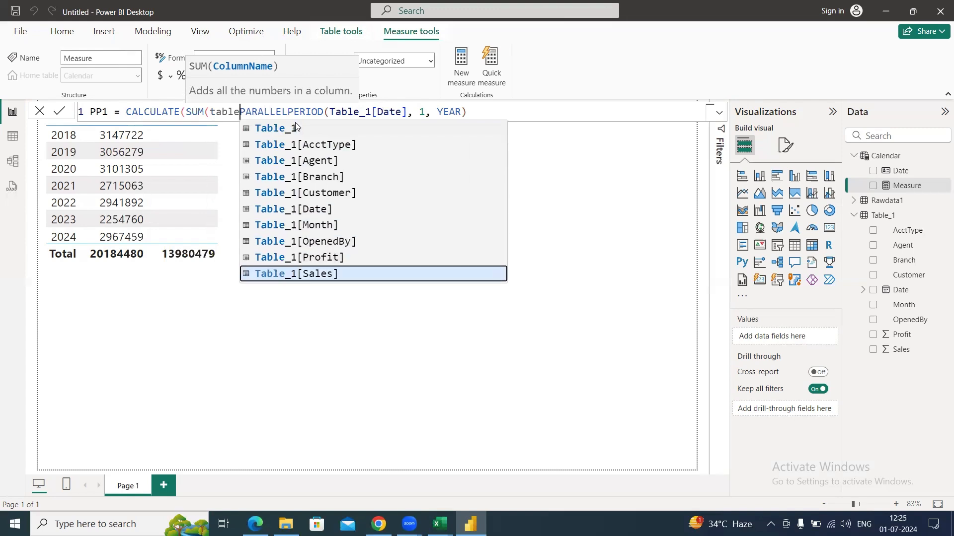
{"action": "key", "text": "Tab"}
{"action": "type", "text": ")"}
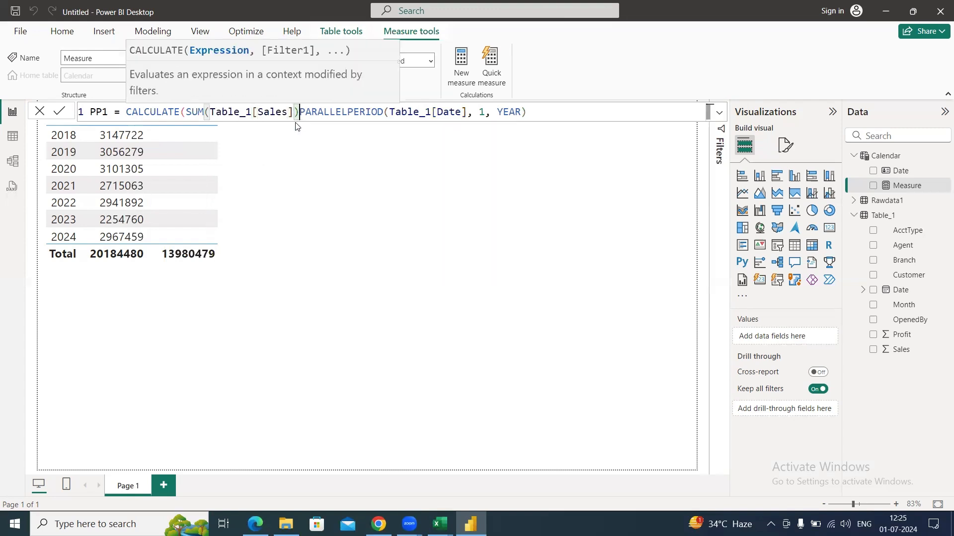
Separate SUM from PARALLELPERIOD with a comma, close the CALCULATE function at the formula's end, and apply the PP1 measure.
{"action": "type", "text": ","}
{"action": "key", "text": "Right"}
{"action": "key", "text": "Right"}
{"action": "key", "text": "Right"}
{"action": "key", "text": "Right"}
{"action": "key", "text": "Right"}
{"action": "key", "text": "Right"}
{"action": "key", "text": "Right"}
{"action": "key", "text": "Right"}
{"action": "key", "text": "Right"}
{"action": "key", "text": "Right"}
{"action": "key", "text": "Right"}
{"action": "key", "text": "Right"}
{"action": "key", "text": "Right"}
{"action": "key", "text": "Right"}
{"action": "key", "text": "Right"}
{"action": "key", "text": "Right"}
{"action": "key", "text": "Right"}
{"action": "key", "text": "Right"}
{"action": "key", "text": "Right"}
{"action": "key", "text": "Right"}
{"action": "key", "text": "Right"}
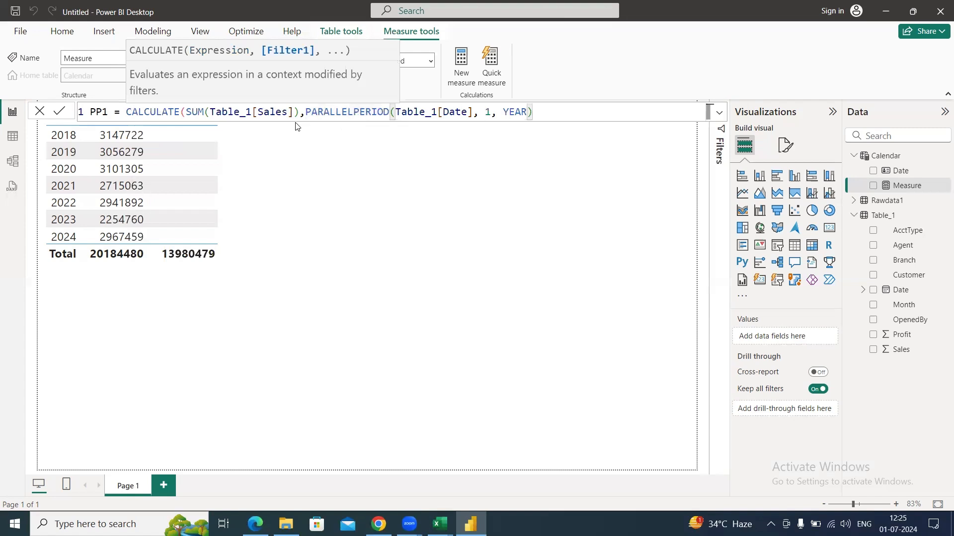
{"action": "type", "text": ")"}
{"action": "key", "text": "Return"}
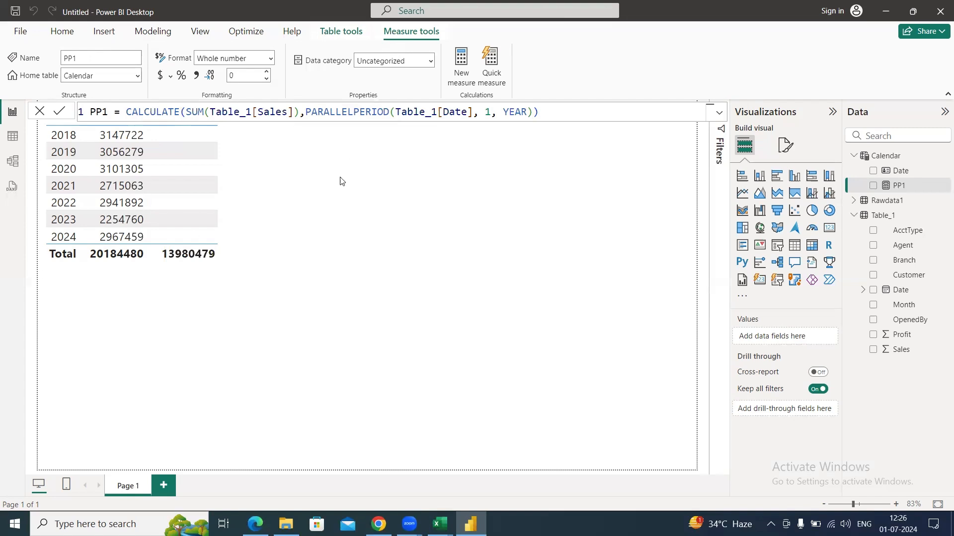
Remove the Year, Sum of Sales and Parallelperiod fields from the report's table visual.
{"action": "left_click", "coordinate": [281, 308]}
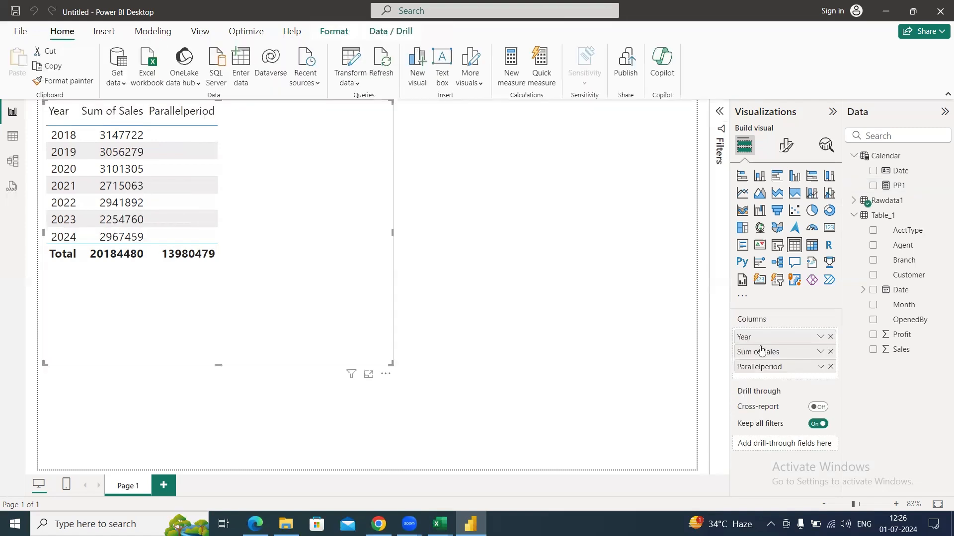
{"action": "left_click", "coordinate": [830, 337]}
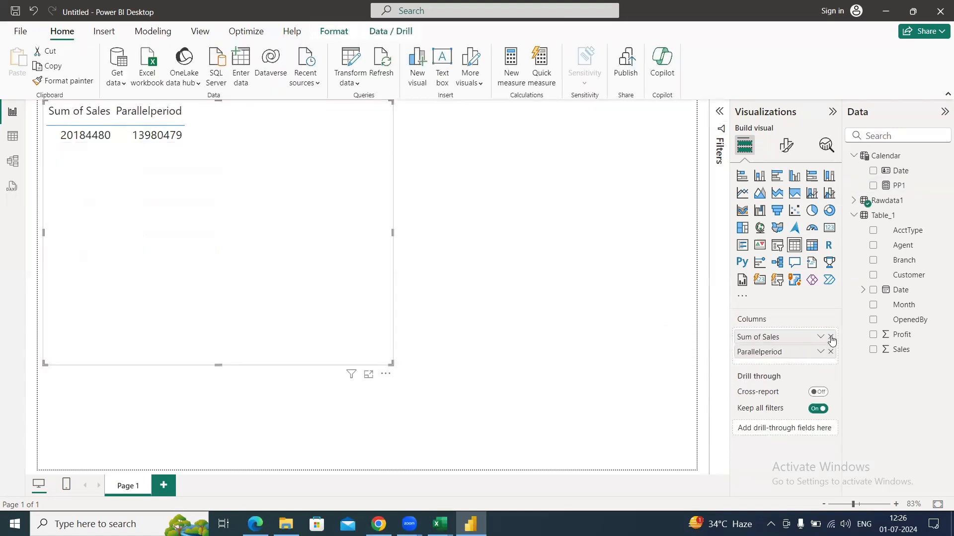
{"action": "left_click", "coordinate": [830, 337]}
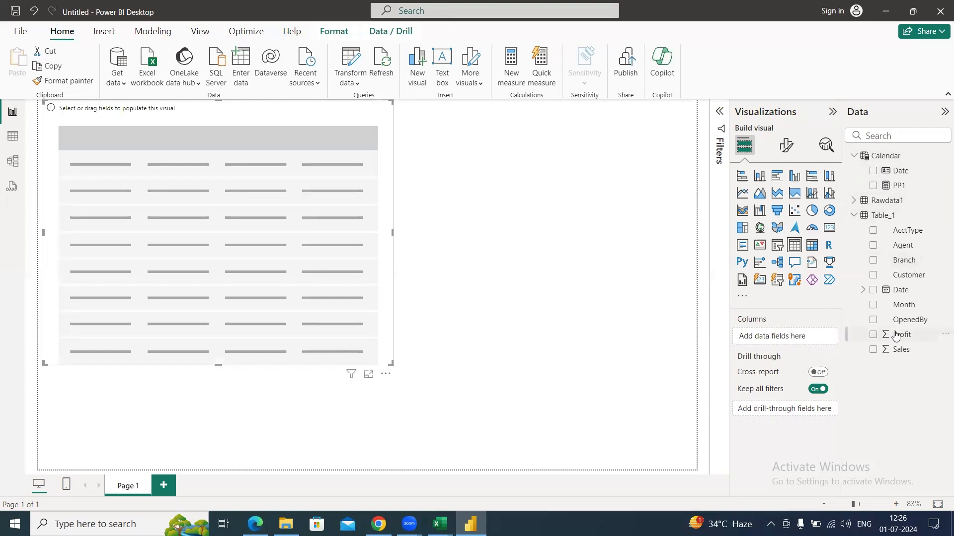
Fill the table visual with Year from Table_1's Date Hierarchy, Table_1's Sales, and the PP1 measure.
{"action": "left_click", "coordinate": [863, 292]}
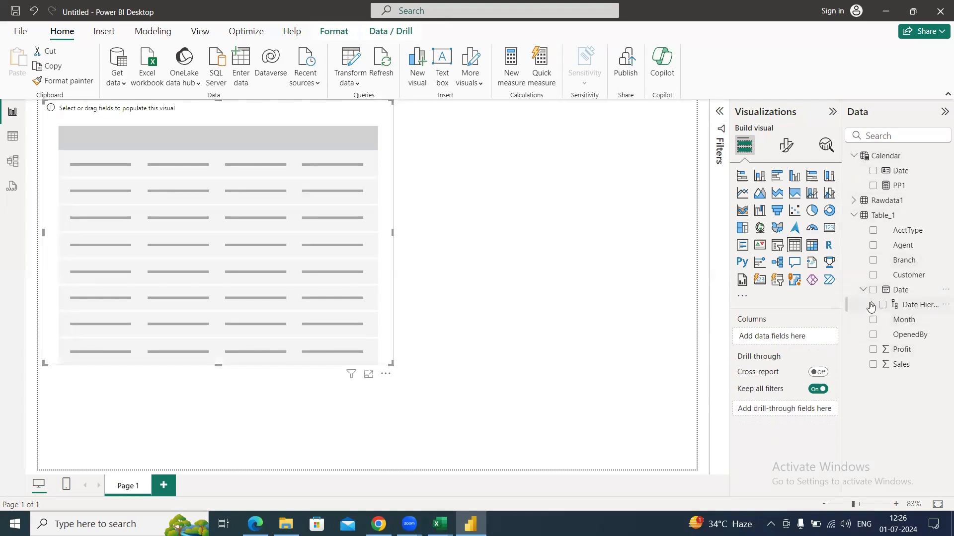
{"action": "left_click", "coordinate": [872, 304]}
{"action": "left_click_drag", "start_coordinate": [923, 325], "coordinate": [802, 337]}
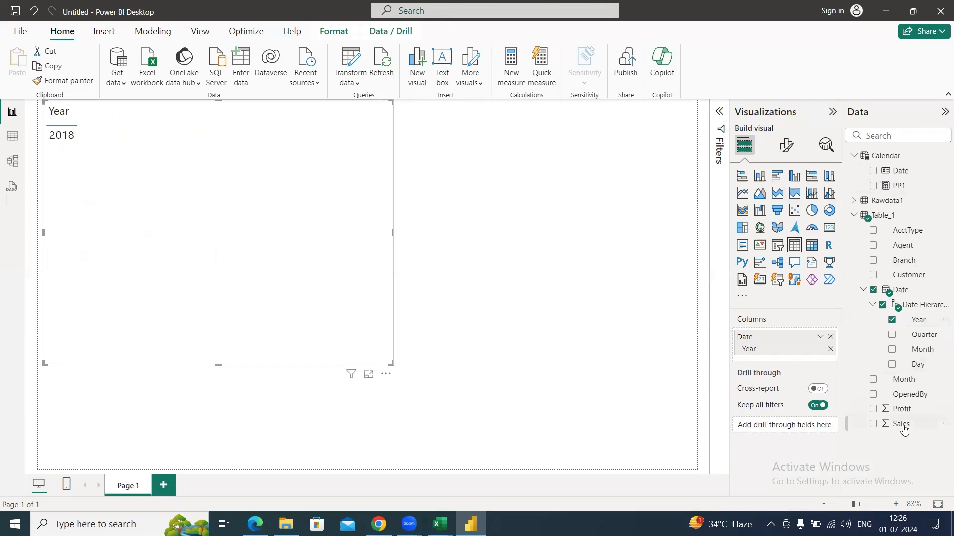
{"action": "left_click_drag", "start_coordinate": [903, 430], "coordinate": [798, 359]}
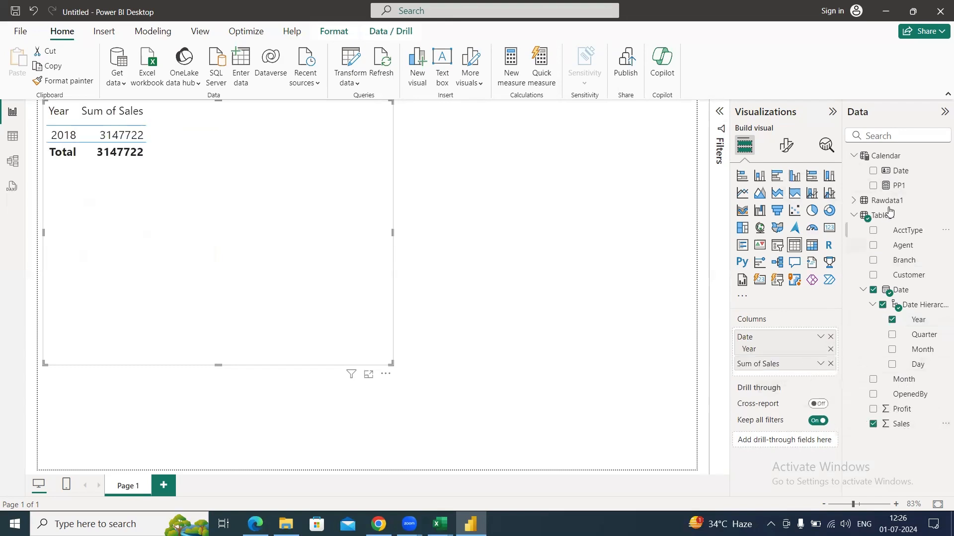
{"action": "left_click_drag", "start_coordinate": [900, 188], "coordinate": [789, 379]}
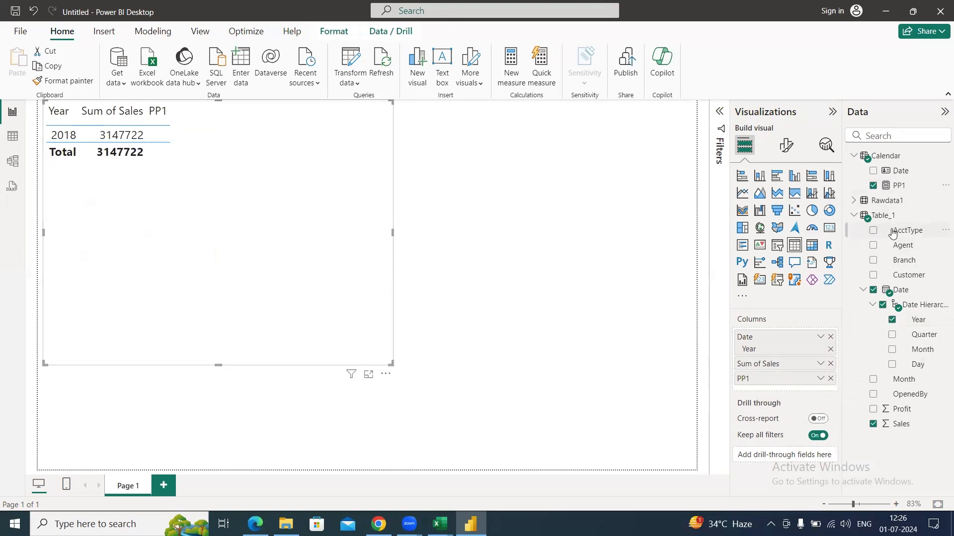
Break the report's table visual down by Quarter instead of Year from Table_1's Date Hierarchy.
{"action": "left_click", "coordinate": [892, 336]}
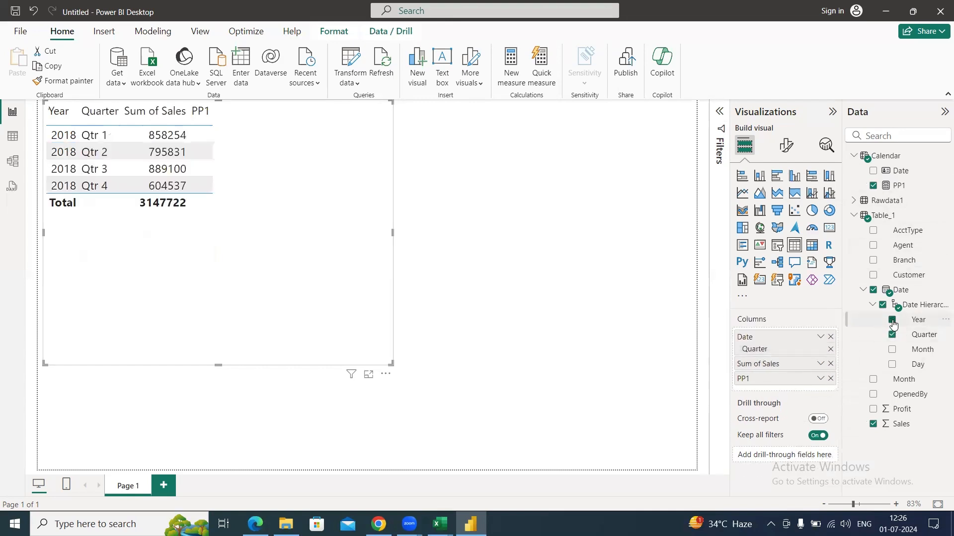
{"action": "left_click", "coordinate": [892, 320]}
Change the PARALLELPERIOD interval in the PP1 measure to QUARTER and apply the formula.
{"action": "left_click", "coordinate": [901, 189]}
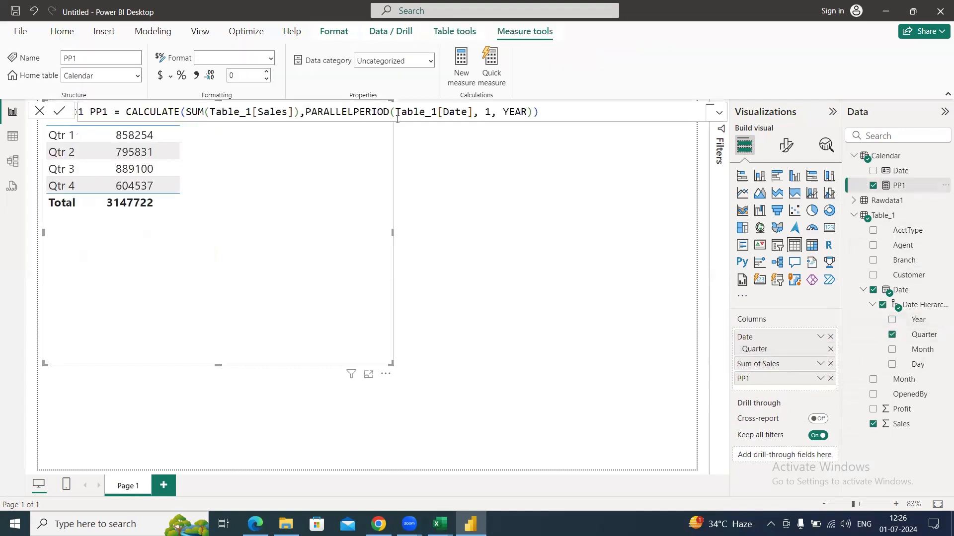
{"action": "left_click", "coordinate": [537, 113]}
{"action": "key", "text": "Left"}
{"action": "key", "text": "Left"}
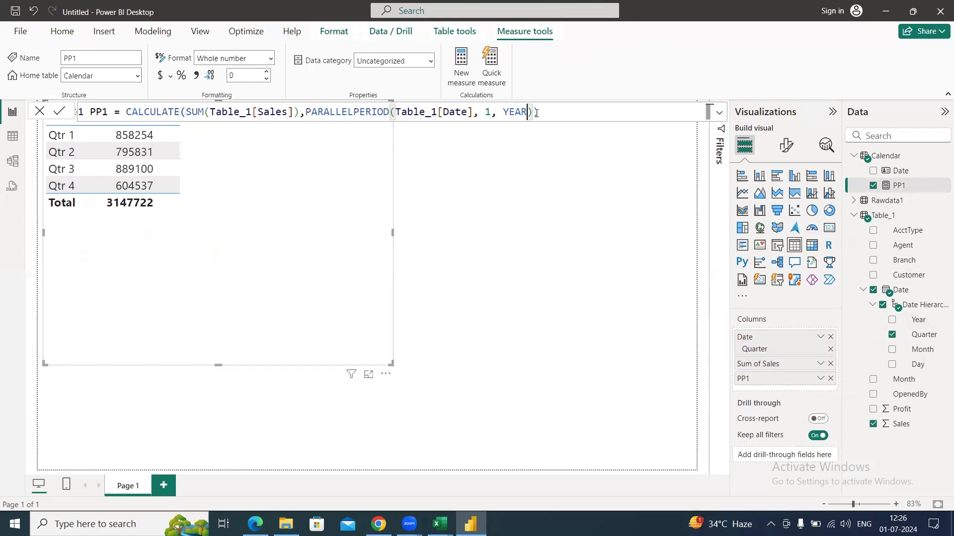
{"action": "key", "text": "BackSpace"}
{"action": "key", "text": "BackSpace"}
{"action": "key", "text": "BackSpace"}
{"action": "key", "text": "BackSpace"}
{"action": "key", "text": "Down"}
{"action": "key", "text": "Tab"}
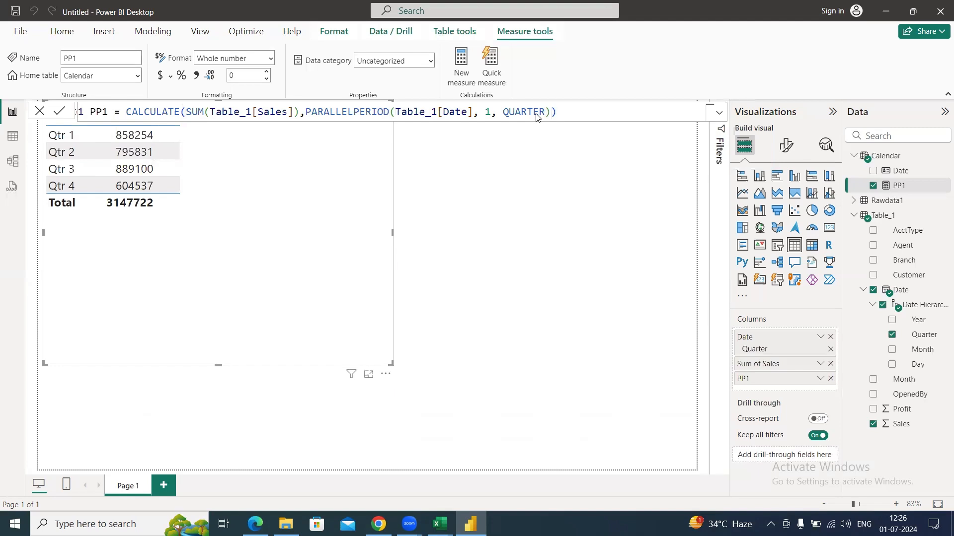
{"action": "key", "text": "Return"}
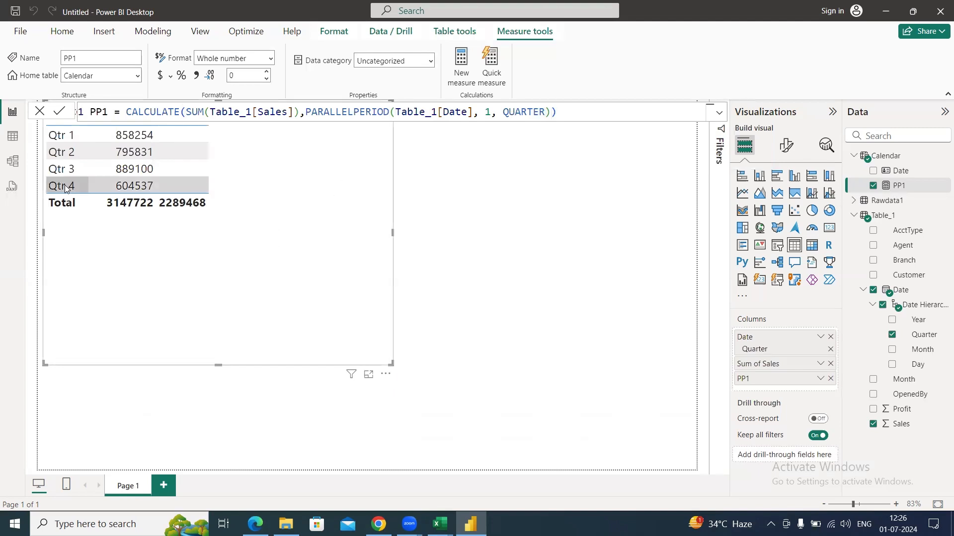
In the Calendar table's formula, replace the MIN function's argument with Table_1[Date].
{"action": "left_click", "coordinate": [14, 141]}
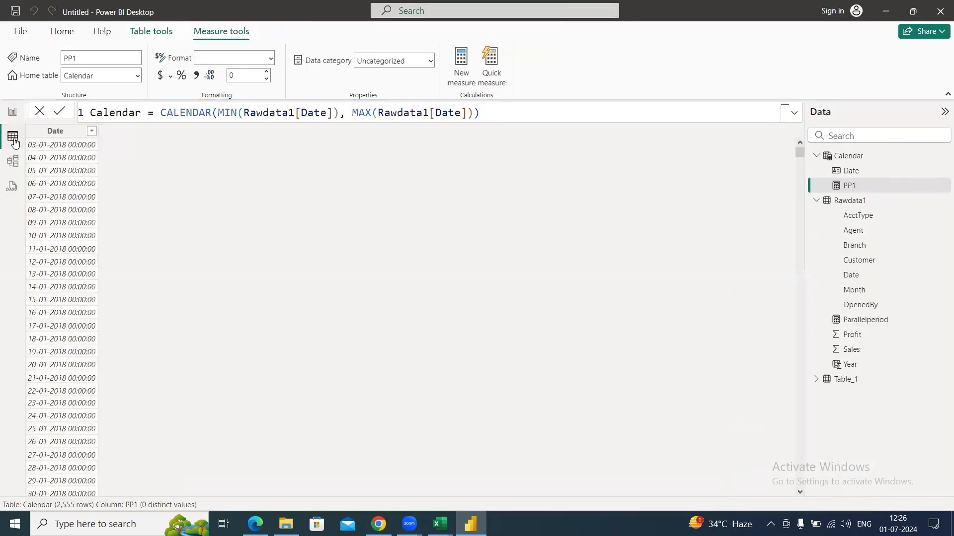
{"action": "left_click", "coordinate": [64, 132]}
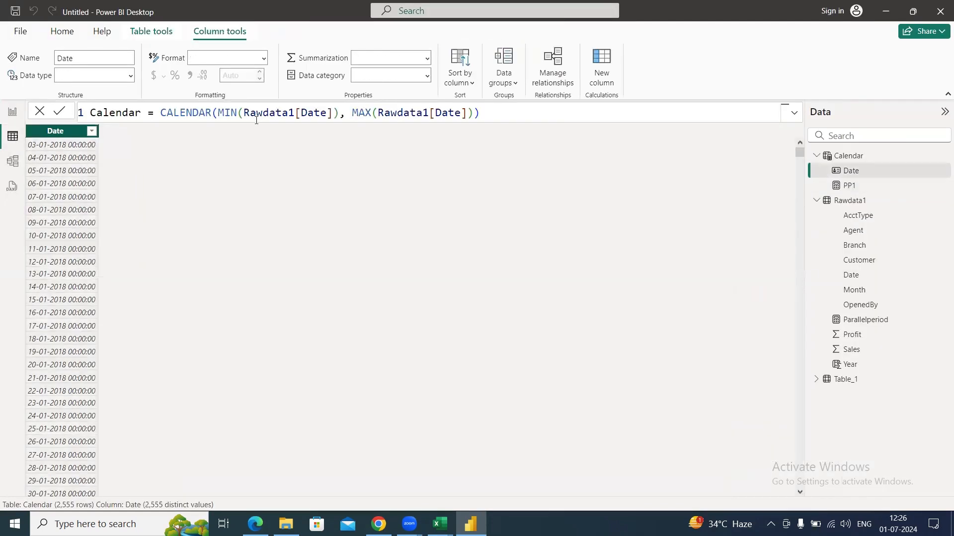
{"action": "left_click", "coordinate": [296, 114]}
{"action": "key", "text": "BackSpace"}
{"action": "key", "text": "BackSpace"}
{"action": "key", "text": "BackSpace"}
{"action": "key", "text": "BackSpace"}
{"action": "key", "text": "BackSpace"}
{"action": "key", "text": "BackSpace"}
{"action": "key", "text": "BackSpace"}
{"action": "key", "text": "BackSpace"}
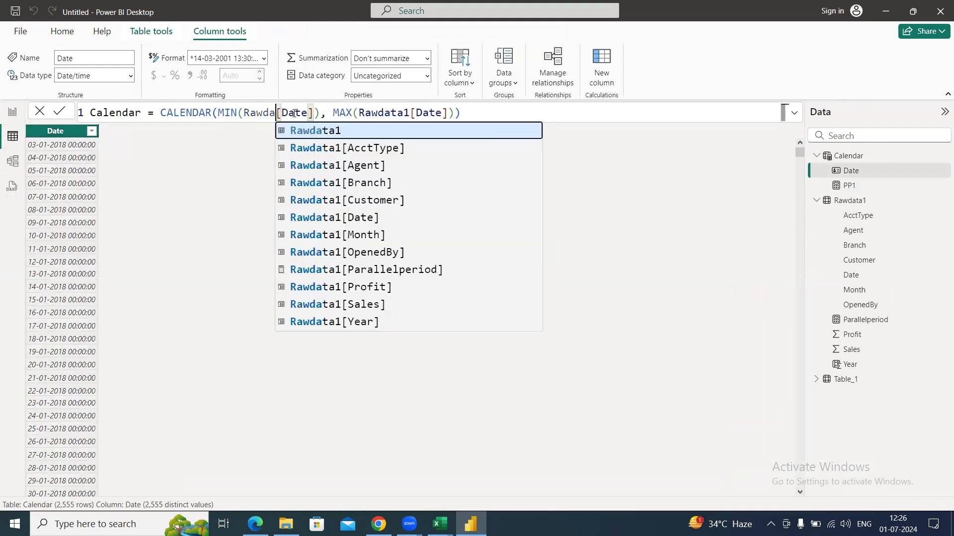
{"action": "type", "text": "tabl"}
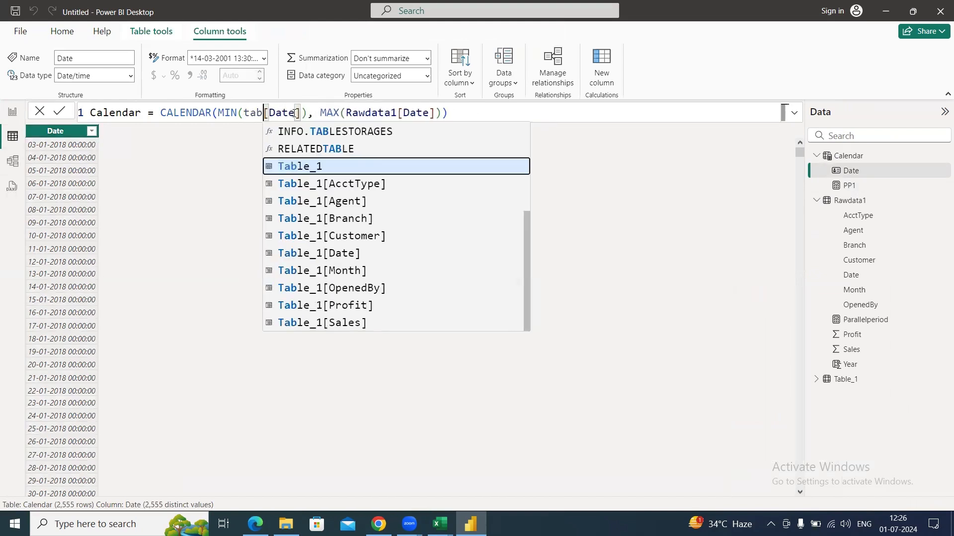
{"action": "key", "text": "Down"}
{"action": "key", "text": "Down"}
{"action": "key", "text": "Down"}
{"action": "key", "text": "Down"}
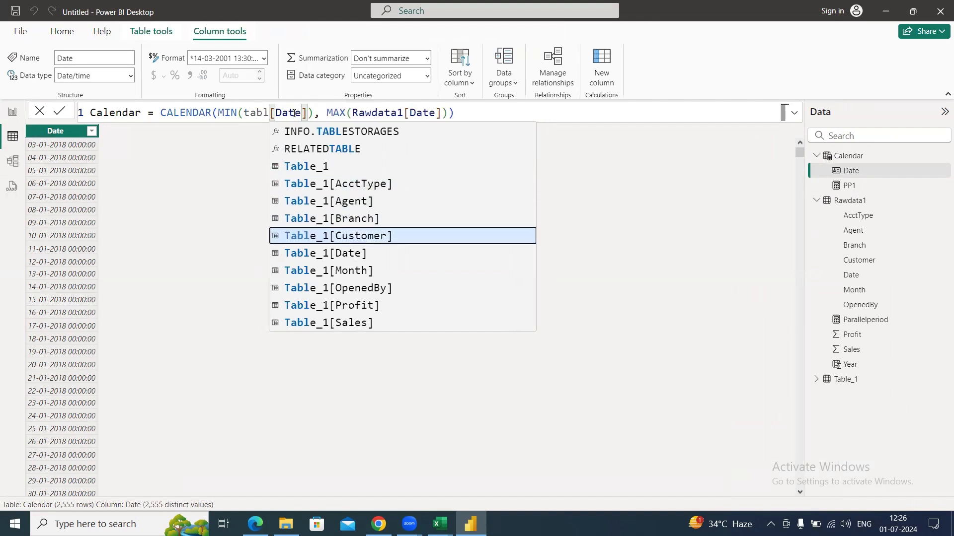
{"action": "key", "text": "Down"}
{"action": "key", "text": "Tab"}
{"action": "key", "text": "Delete"}
{"action": "key", "text": "Delete"}
{"action": "key", "text": "Delete"}
{"action": "key", "text": "Delete"}
{"action": "key", "text": "Delete"}
{"action": "key", "text": "Delete"}
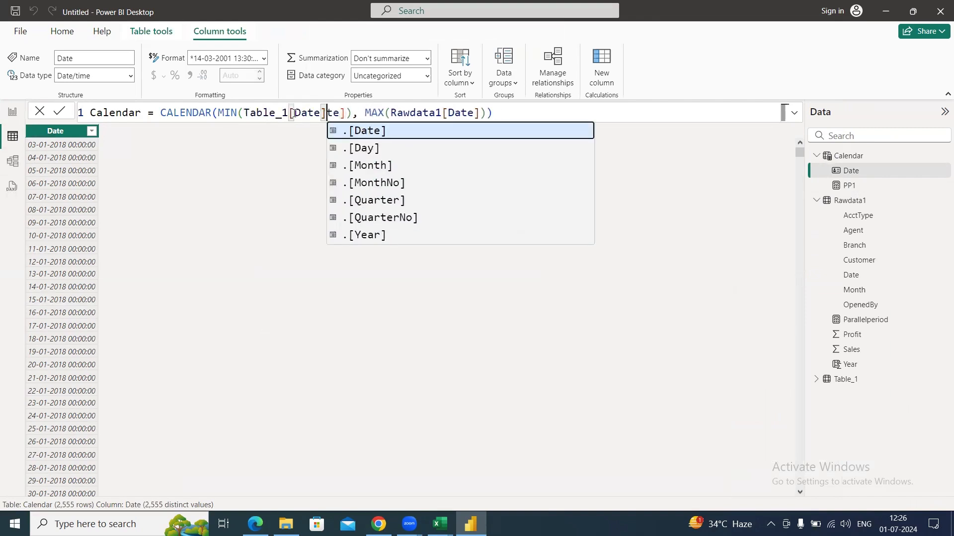
Replace the MAX function's argument in the Calendar formula with Table_1[Date] and apply the formula.
{"action": "key", "text": "Right"}
{"action": "key", "text": "Right"}
{"action": "key", "text": "Right"}
{"action": "key", "text": "Right"}
{"action": "key", "text": "Right"}
{"action": "key", "text": "Right"}
{"action": "key", "text": "Right"}
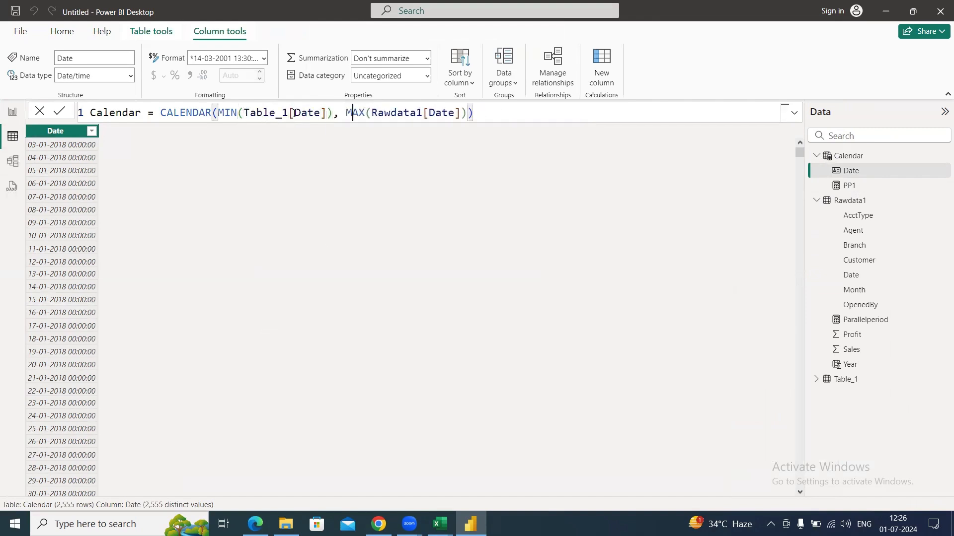
{"action": "key", "text": "ctrl+shift+Right"}
{"action": "key", "text": "ctrl+shift+Right"}
{"action": "key", "text": "ctrl+shift+Right"}
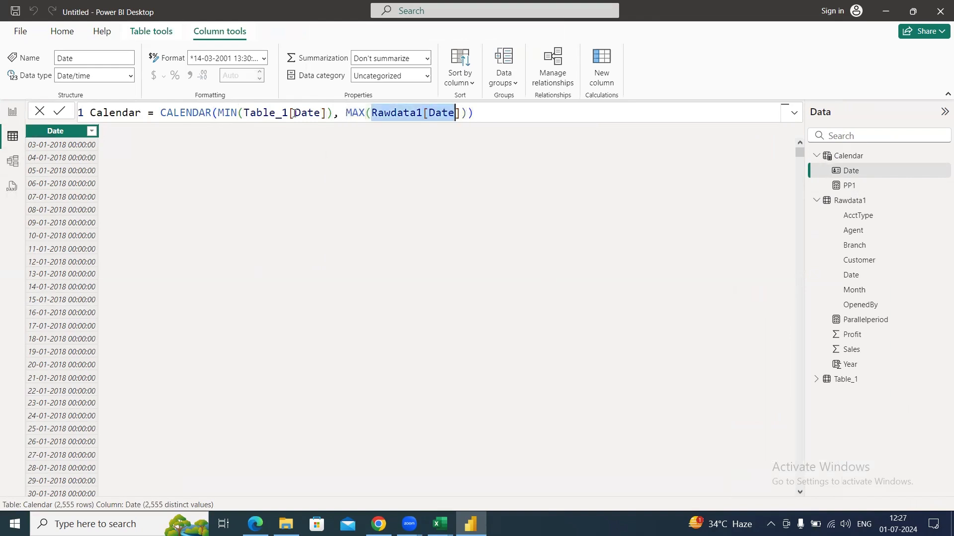
{"action": "key", "text": "shift+Left"}
{"action": "key", "text": "shift+Left"}
{"action": "type", "text": "tabble"}
{"action": "key", "text": "BackSpace"}
{"action": "key", "text": "BackSpace"}
{"action": "key", "text": "BackSpace"}
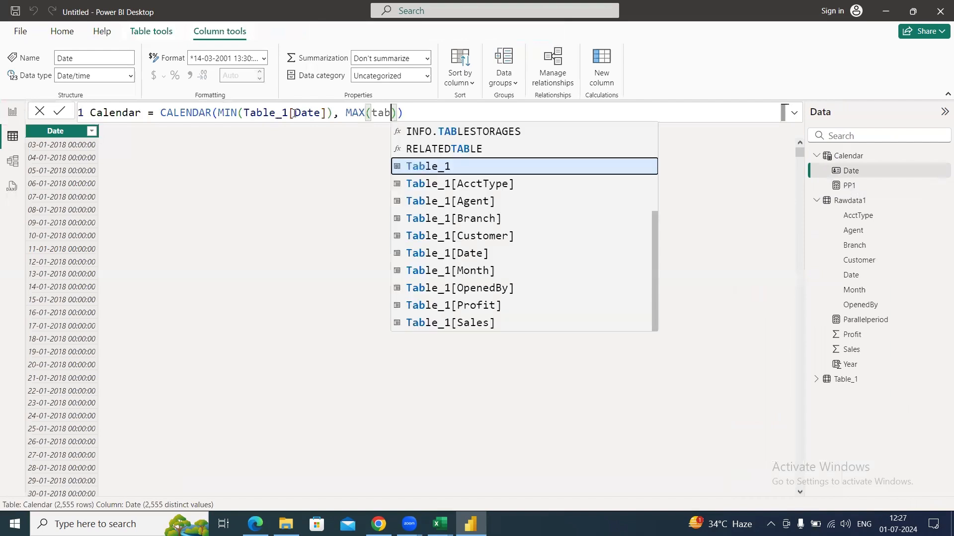
{"action": "key", "text": "Down"}
{"action": "key", "text": "Down"}
{"action": "key", "text": "Down"}
{"action": "key", "text": "Down"}
{"action": "key", "text": "Down"}
{"action": "key", "text": "Tab"}
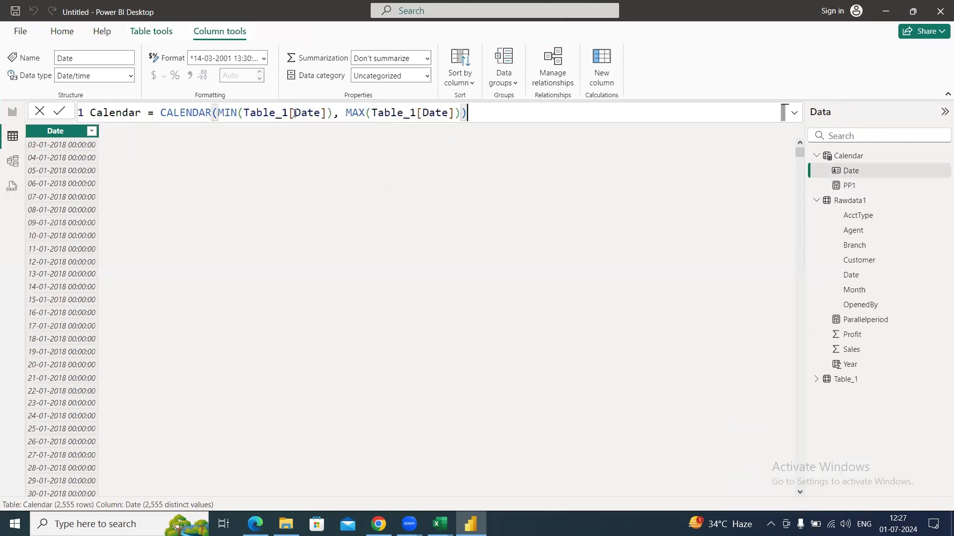
{"action": "key", "text": "Return"}
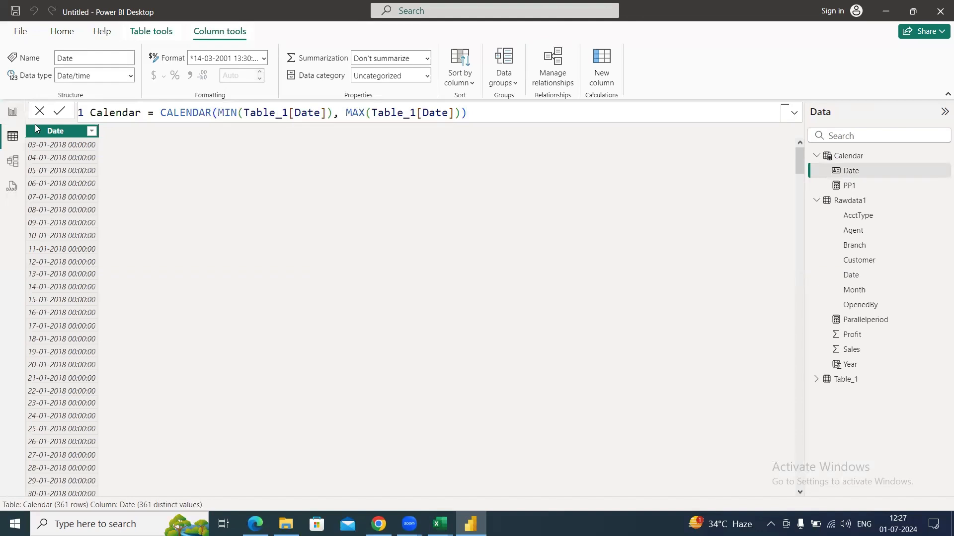
Delete the relationship between Rawdata1 and Calendar in the model diagram.
{"action": "left_click", "coordinate": [13, 161]}
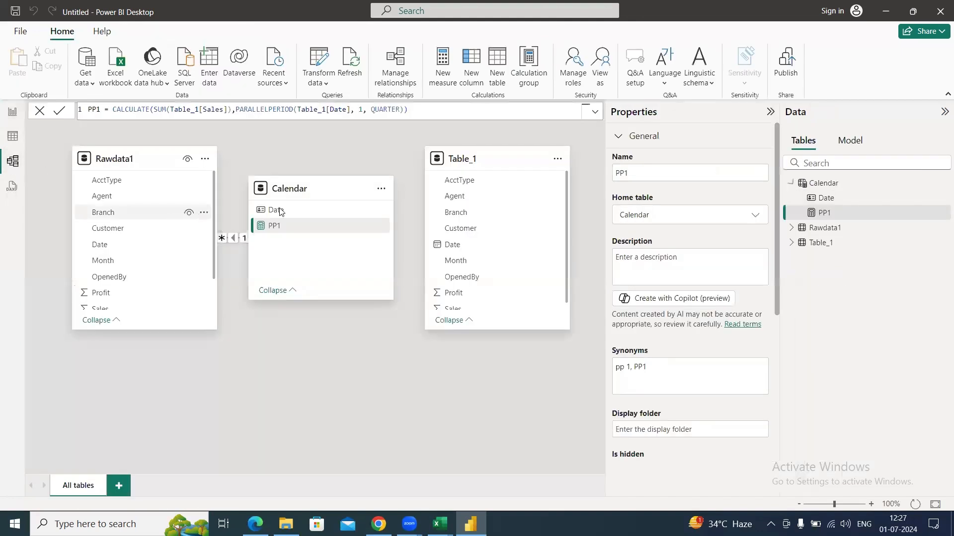
{"action": "right_click", "coordinate": [236, 239]}
{"action": "left_click", "coordinate": [261, 252]}
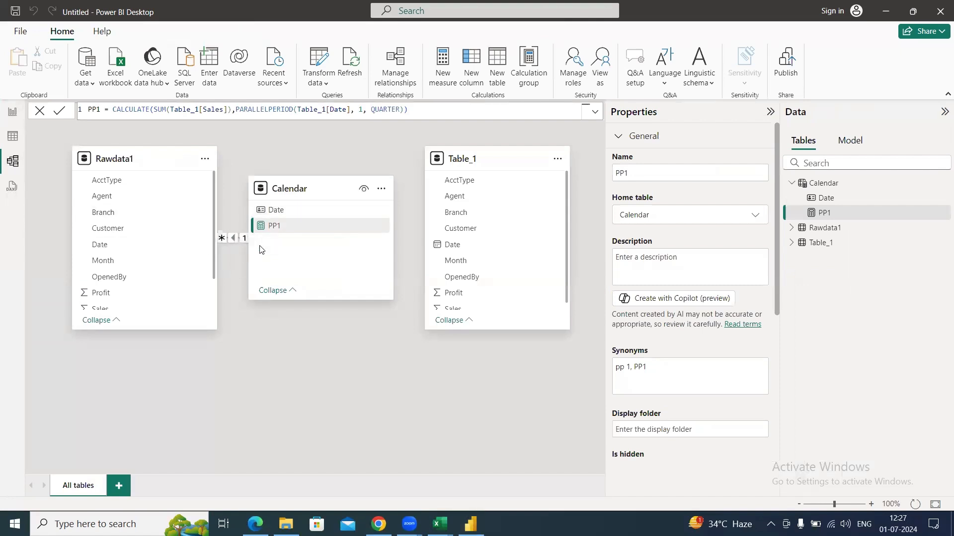
{"action": "left_click", "coordinate": [549, 290]}
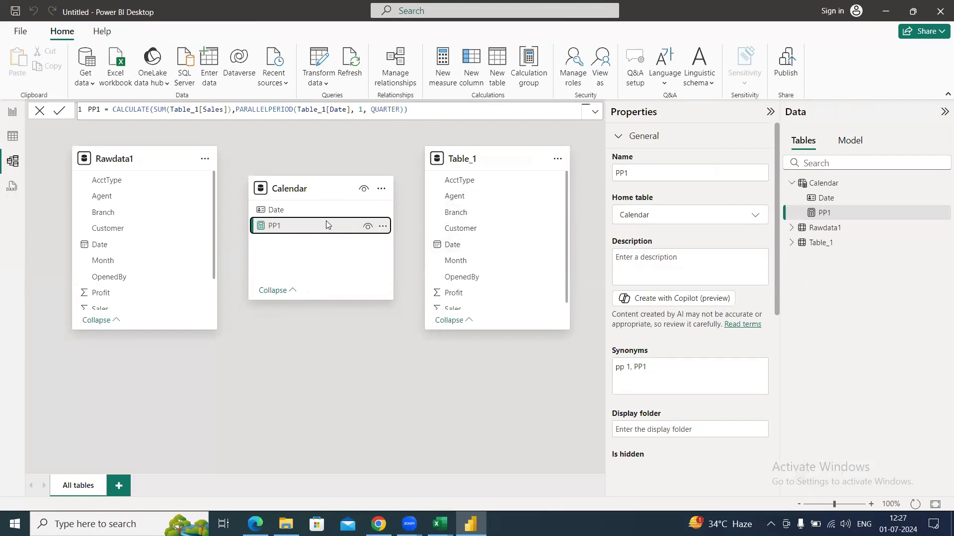
Create an active one-to-many relationship from Calendar's Date to Table_1's Date with single cross-filter direction.
{"action": "left_click_drag", "start_coordinate": [278, 214], "coordinate": [462, 245]}
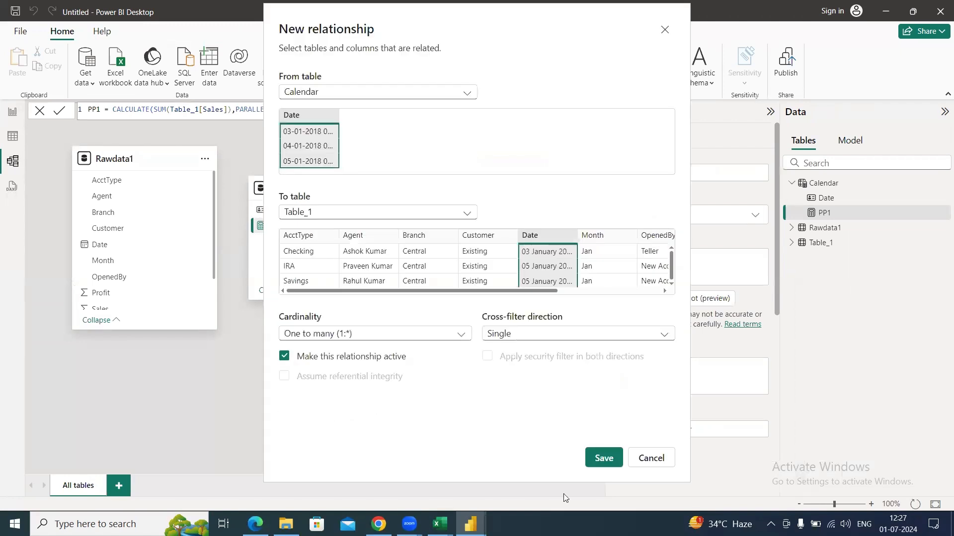
{"action": "left_click", "coordinate": [603, 460]}
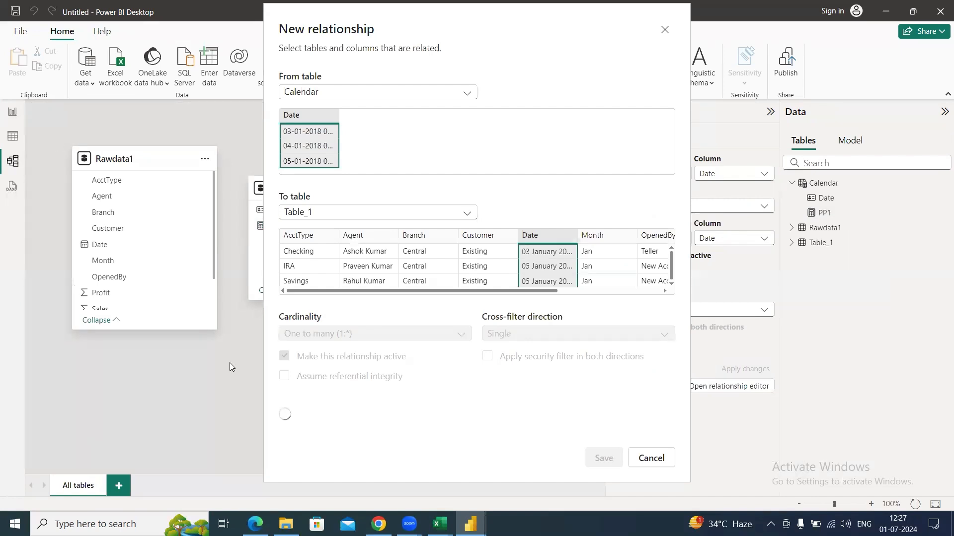
Examine the dates, sales and PP1 values in the report's table visual, and the PP1 measure's formula.
{"action": "left_click", "coordinate": [13, 113]}
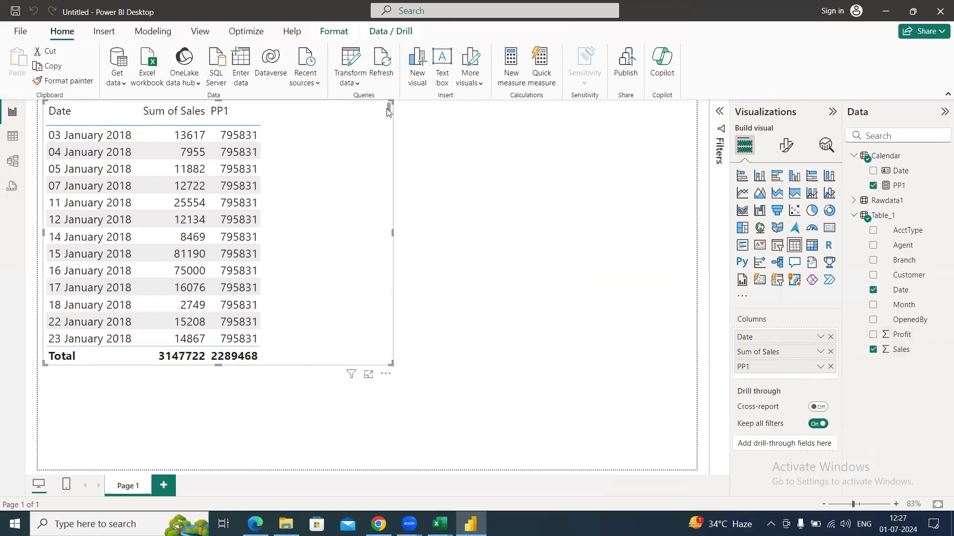
{"action": "scroll", "coordinate": [391, 130], "scroll_direction": "down", "scroll_amount": 7}
{"action": "left_click_drag", "start_coordinate": [389, 134], "coordinate": [396, 157]}
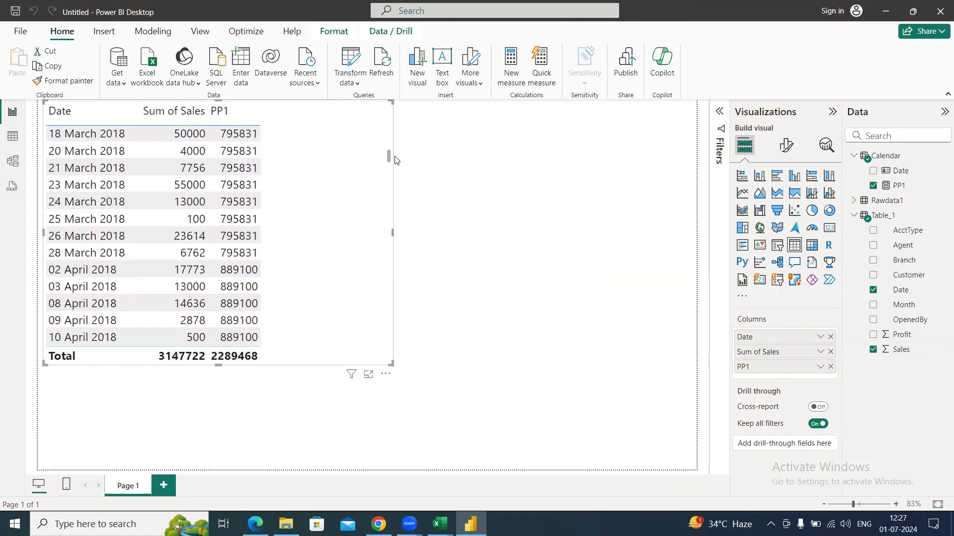
{"action": "left_click_drag", "start_coordinate": [395, 157], "coordinate": [394, 113]}
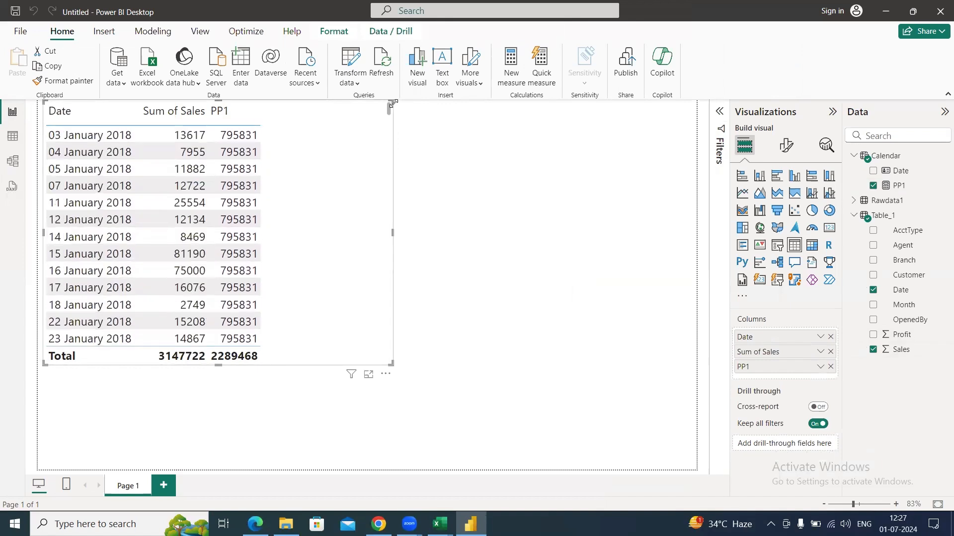
{"action": "mouse_move", "coordinate": [394, 105]}
{"action": "left_mouse_down"}
{"action": "mouse_move", "coordinate": [408, 215]}
{"action": "mouse_move", "coordinate": [391, 362]}
{"action": "mouse_move", "coordinate": [397, 90]}
{"action": "left_mouse_up"}
{"action": "left_click", "coordinate": [899, 185]}
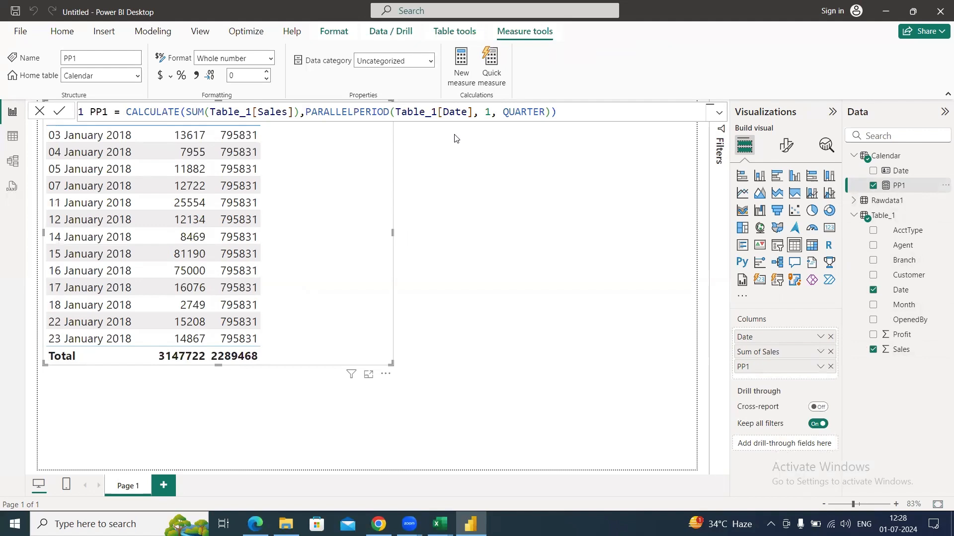
Show Table_1's records in Table view and add a new calculated column to it.
{"action": "left_click", "coordinate": [854, 156]}
{"action": "left_click", "coordinate": [883, 186]}
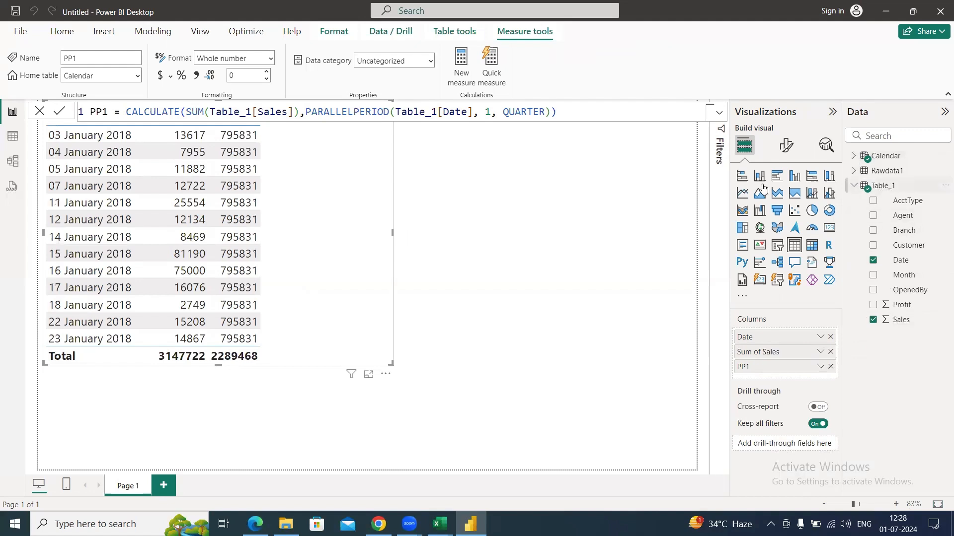
{"action": "left_click", "coordinate": [11, 137]}
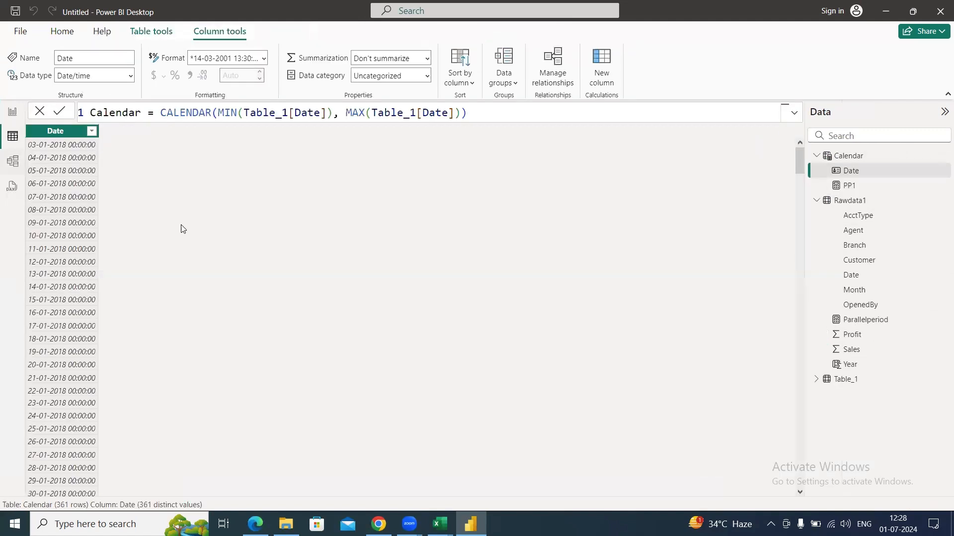
{"action": "left_click", "coordinate": [817, 155]}
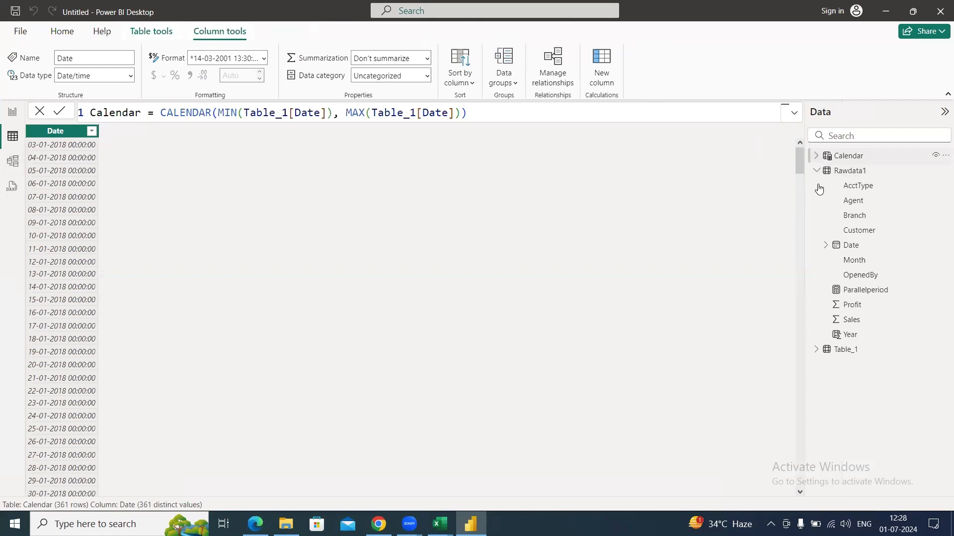
{"action": "left_click", "coordinate": [817, 171]}
{"action": "left_click", "coordinate": [844, 186]}
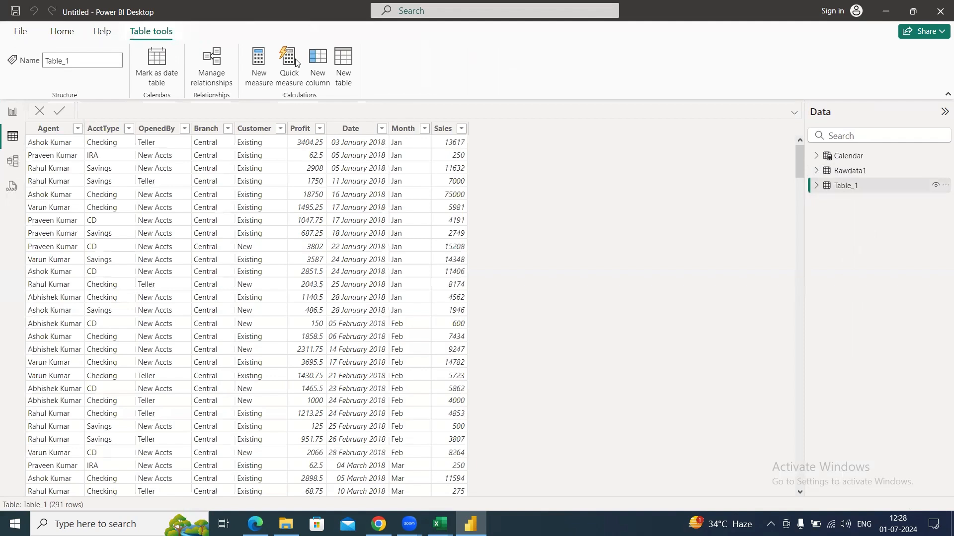
{"action": "left_click", "coordinate": [322, 72]}
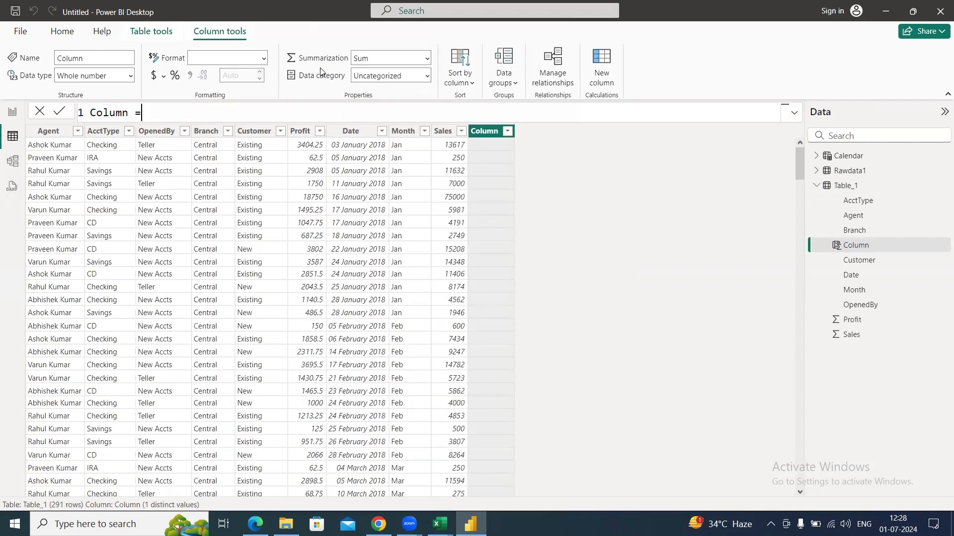
Replace the new Table_1 column's default name with PP2 in its formula.
{"action": "key", "text": "shift+Left"}
{"action": "key", "text": "shift+Left"}
{"action": "key", "text": "shift+Left"}
{"action": "key", "text": "shift+Left"}
{"action": "key", "text": "shift+Left"}
{"action": "key", "text": "shift+Left"}
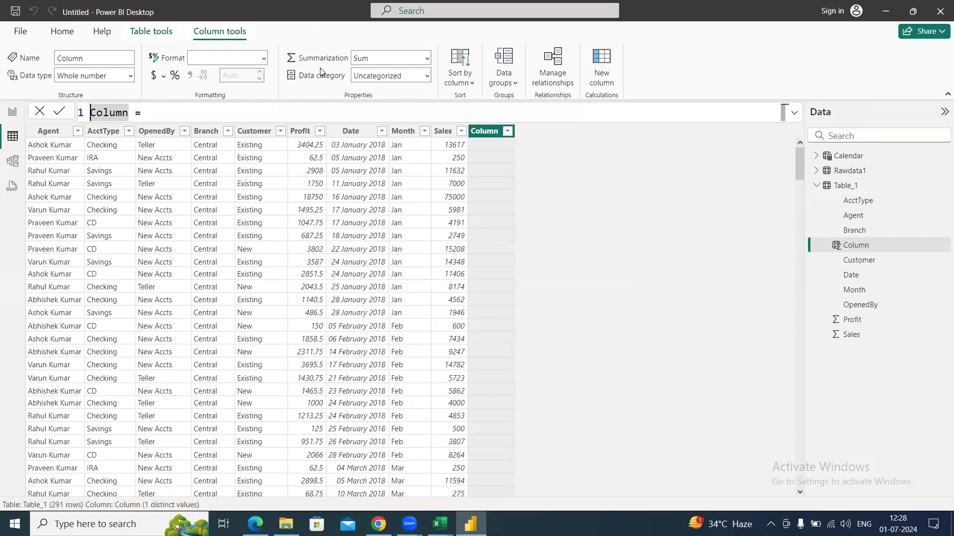
{"action": "type", "text": "PP2 = "}
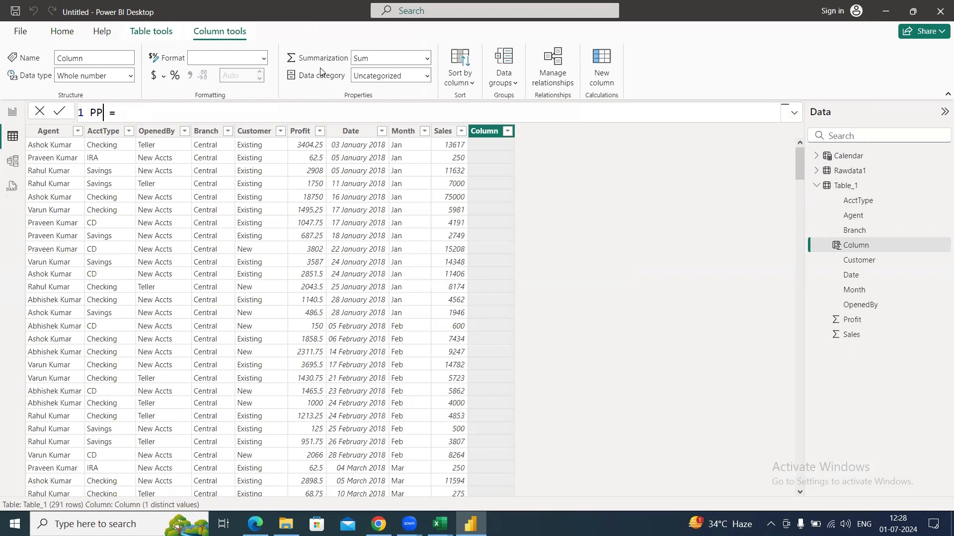
Begin the PP2 formula with the PARALLELPERIOD function, using Table_1[Date] as the dates argument.
{"action": "type", "text": "para"}
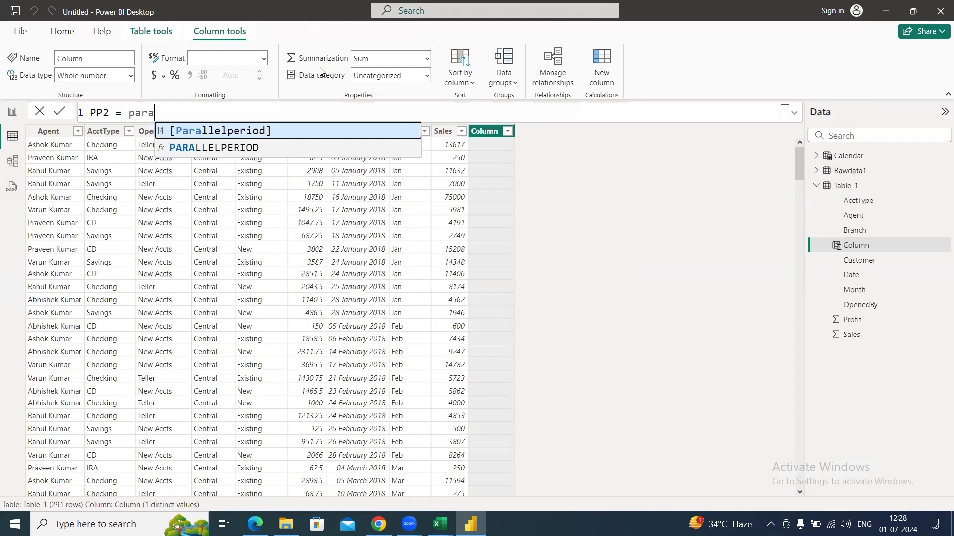
{"action": "key", "text": "Down"}
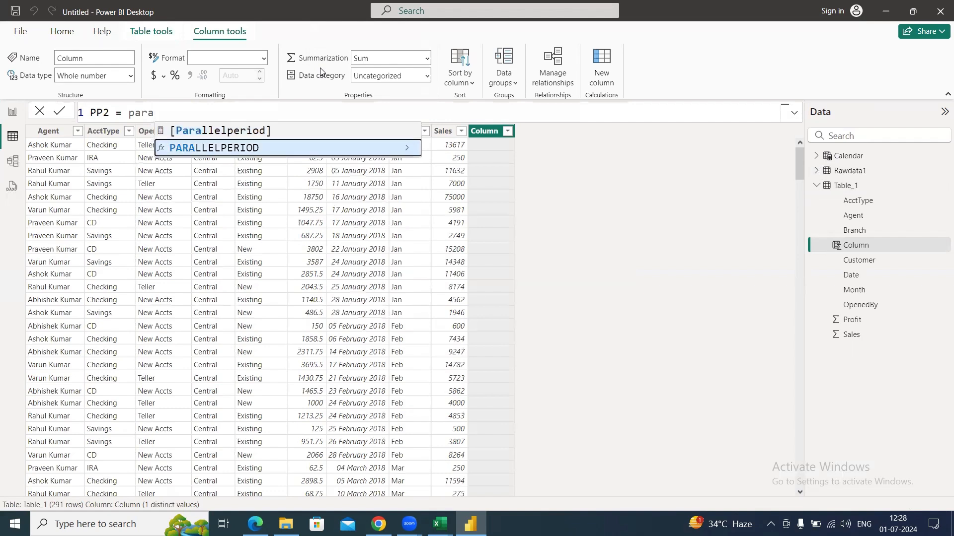
{"action": "key", "text": "Tab"}
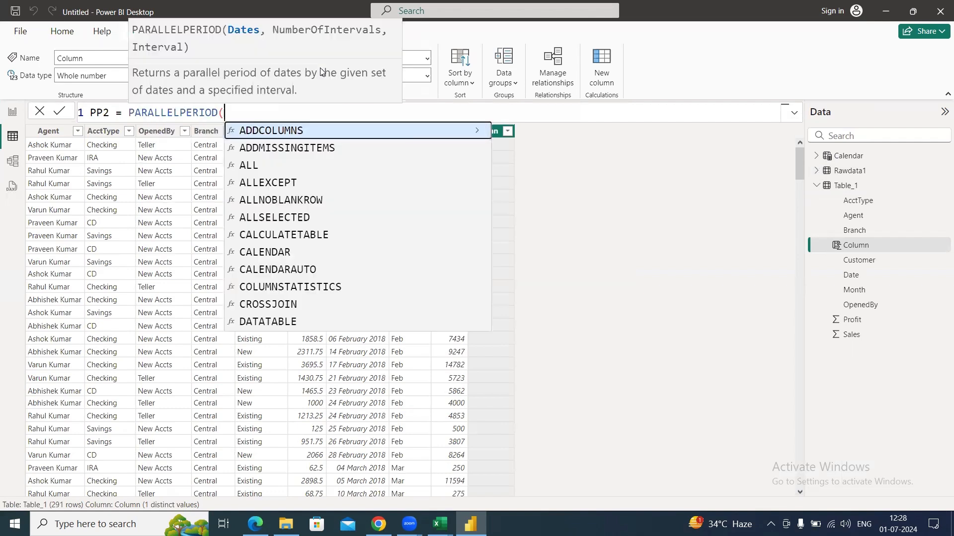
{"action": "type", "text": "table"}
{"action": "key", "text": "Down"}
{"action": "key", "text": "Down"}
{"action": "key", "text": "Down"}
{"action": "key", "text": "Down"}
{"action": "key", "text": "Down"}
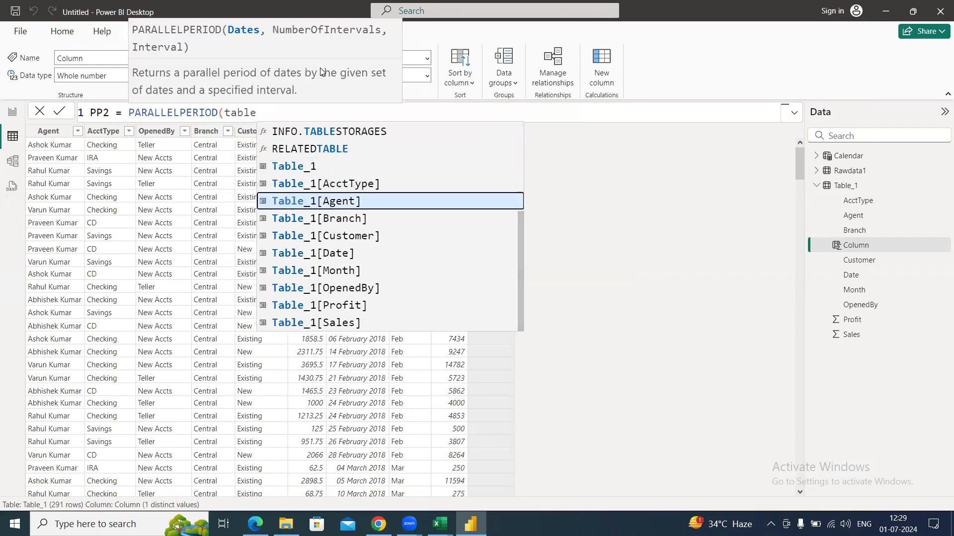
{"action": "key", "text": "Tab"}
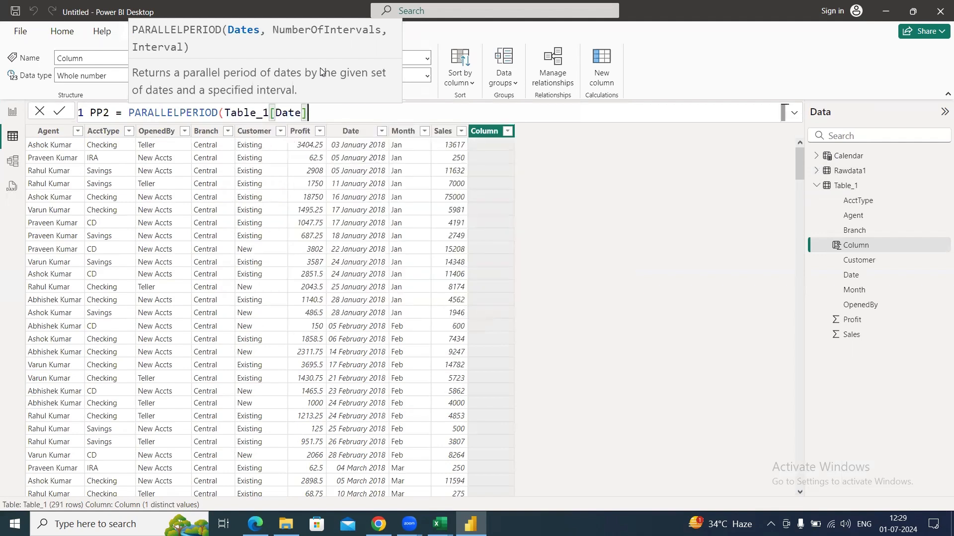
Complete PP2 with 1 as the number of intervals and QUARTER as the interval, and commit the formula.
{"action": "type", "text": ","}
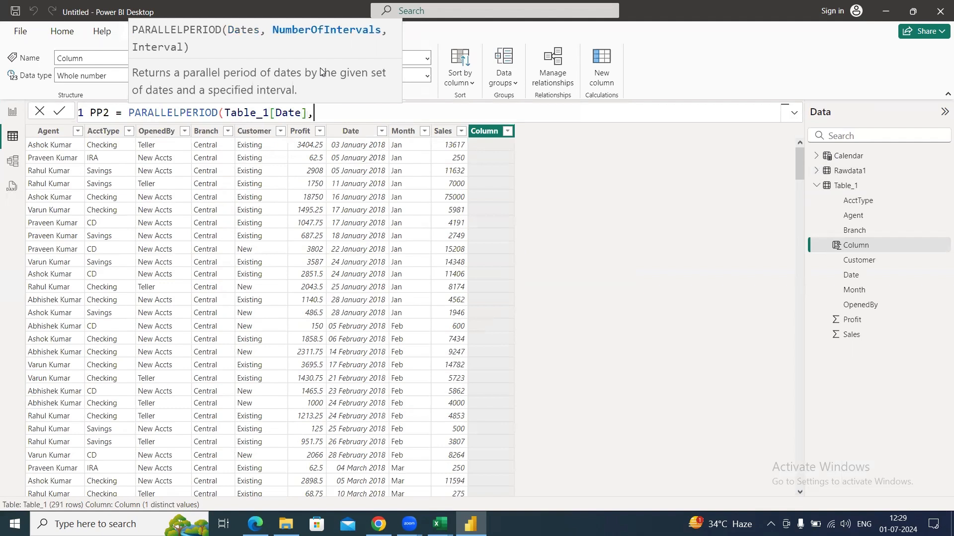
{"action": "type", "text": "1,"}
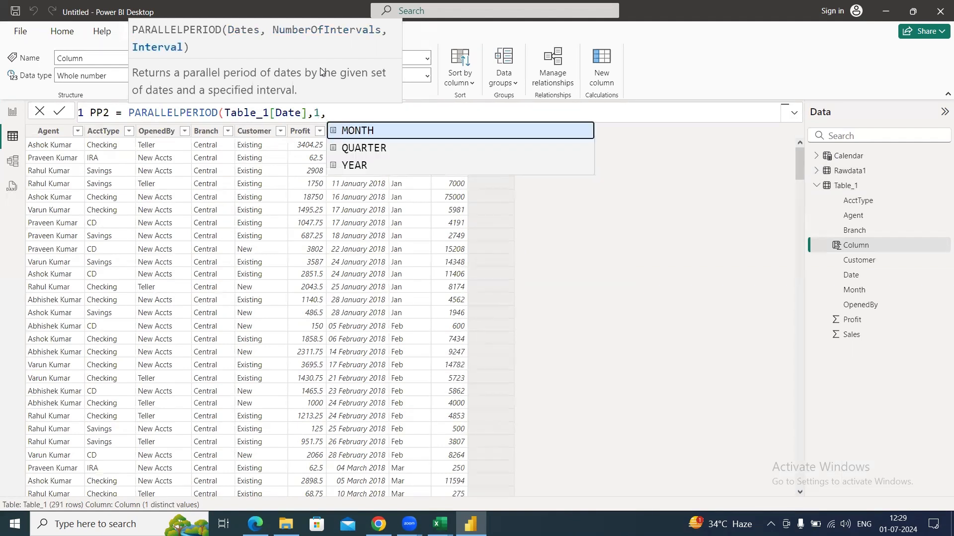
{"action": "type", "text": "qtr"}
{"action": "key", "text": "BackSpace"}
{"action": "key", "text": "BackSpace"}
{"action": "key", "text": "BackSpace"}
{"action": "key", "text": "Down"}
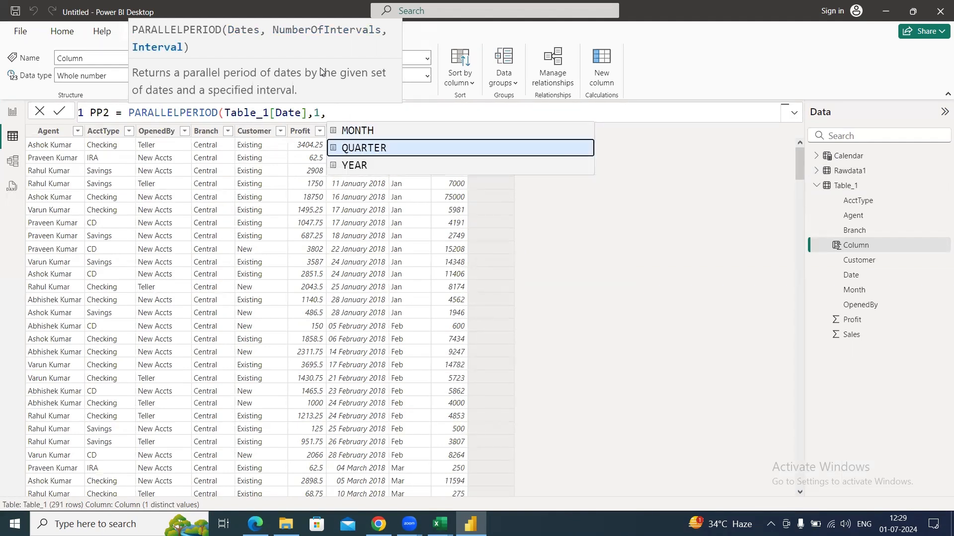
{"action": "key", "text": "Tab"}
{"action": "type", "text": ")"}
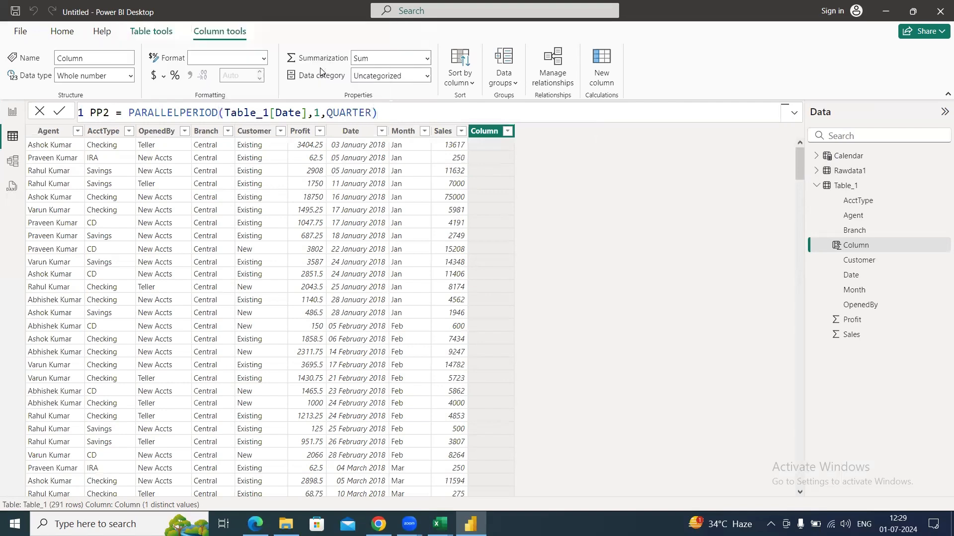
{"action": "key", "text": "Return"}
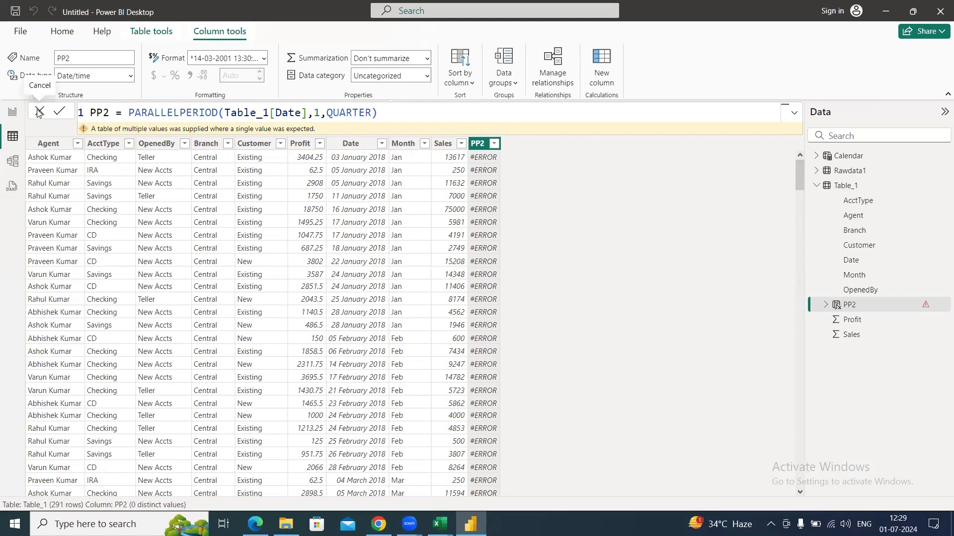
Delete the PP2 calculated column from Table_1 and confirm the deletion.
{"action": "right_click", "coordinate": [478, 145]}
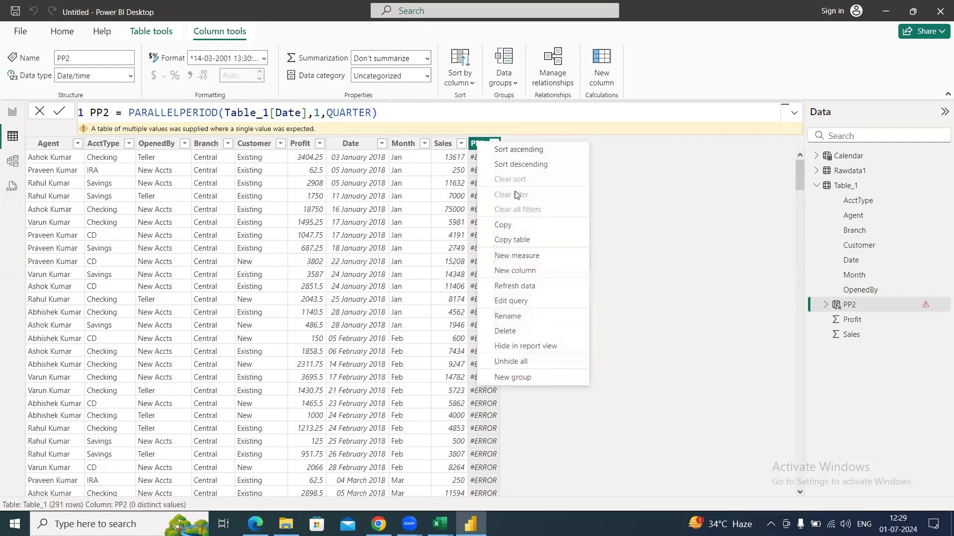
{"action": "left_click", "coordinate": [513, 331]}
{"action": "left_click", "coordinate": [549, 290]}
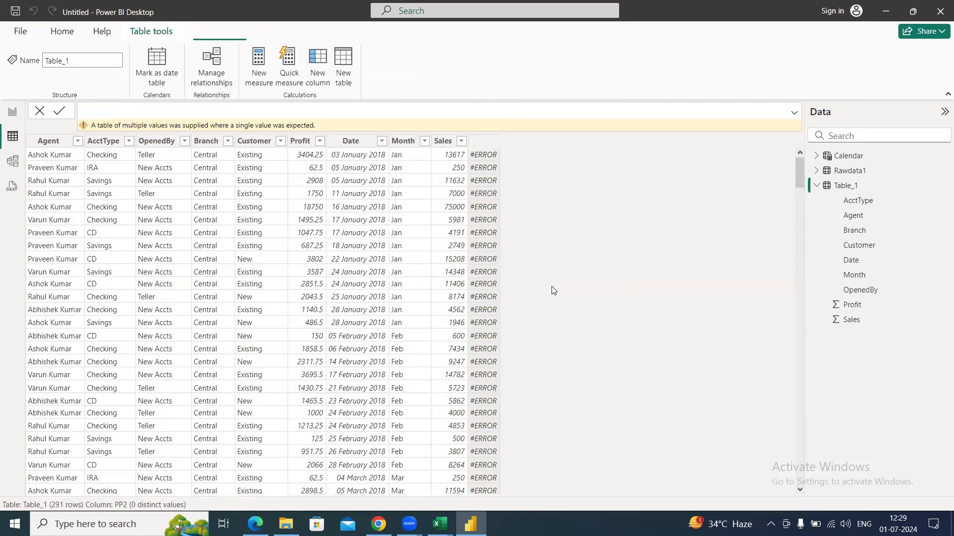
Add another calculated column to Table_1 in Table view and name it Qtr.
{"action": "left_click", "coordinate": [12, 111]}
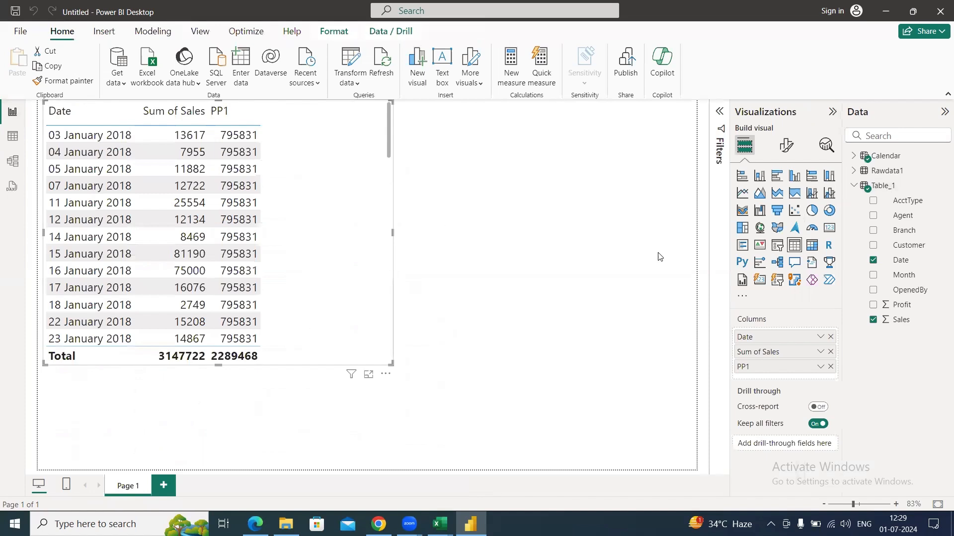
{"action": "left_click", "coordinate": [12, 136]}
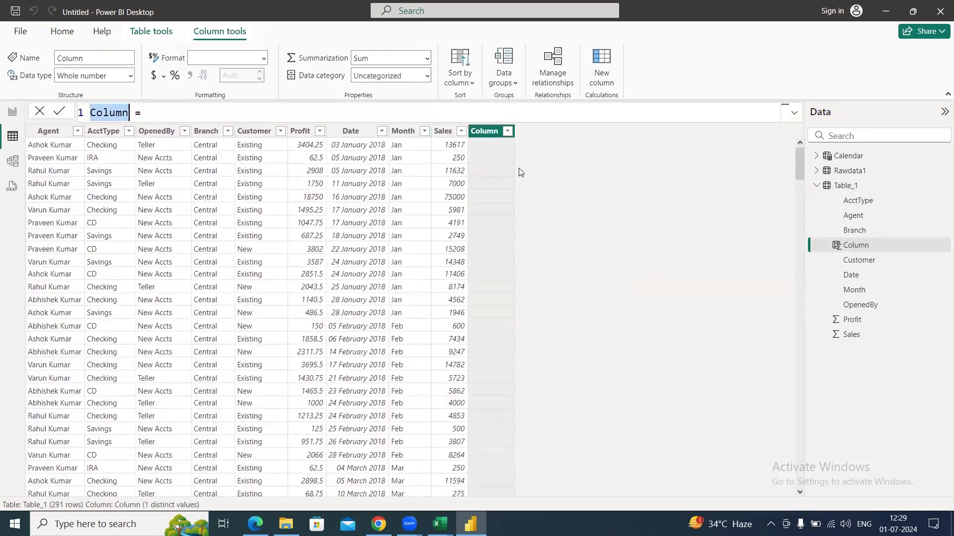
{"action": "type", "text": "Qtr"}
{"action": "key", "text": "Right"}
{"action": "key", "text": "Right"}
{"action": "key", "text": "Right"}
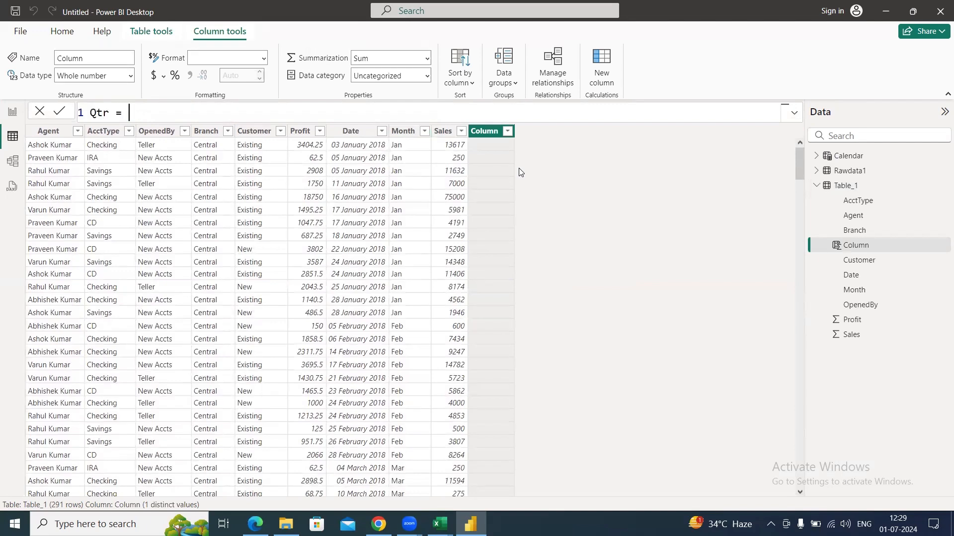
Define the Qtr column as QUARTER(Table_1[Date]) and widen it slightly in the grid.
{"action": "type", "text": "Qua"}
{"action": "key", "text": "Tab"}
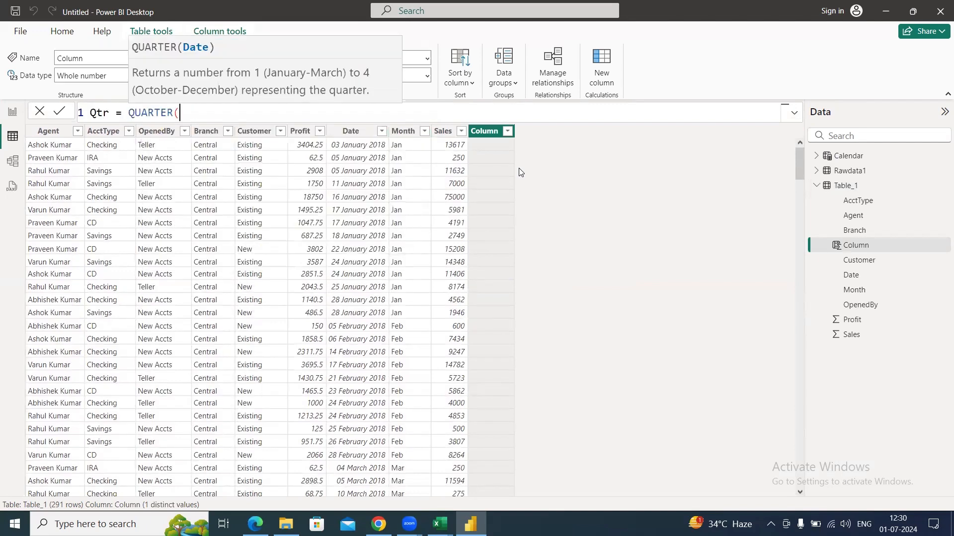
{"action": "type", "text": "table"}
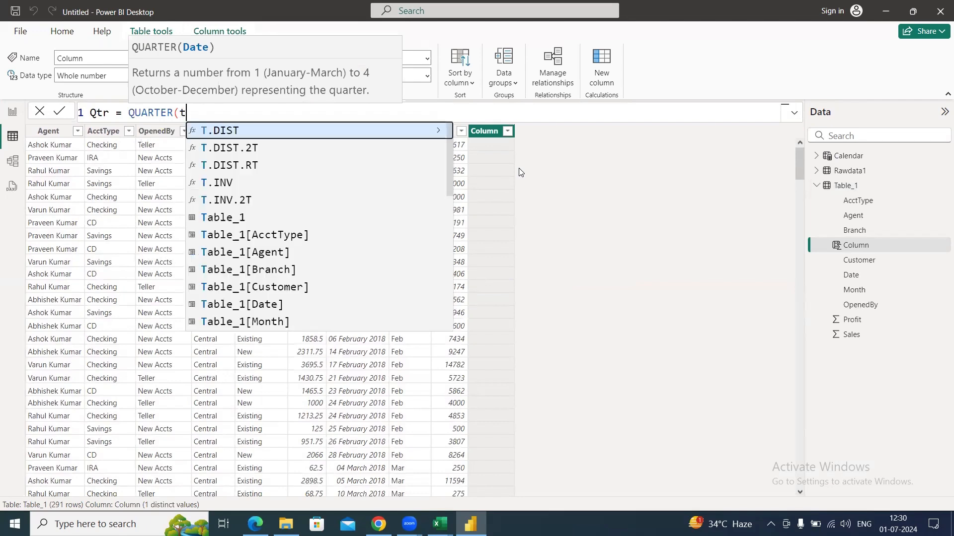
{"action": "key", "text": "Down"}
{"action": "key", "text": "Down"}
{"action": "key", "text": "Down"}
{"action": "key", "text": "Down"}
{"action": "key", "text": "Down"}
{"action": "key", "text": "Tab"}
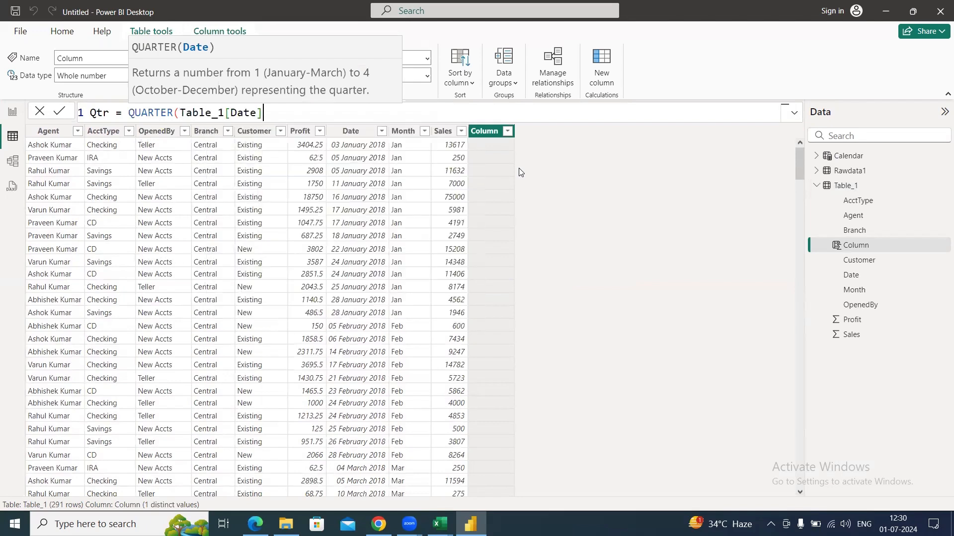
{"action": "type", "text": ")"}
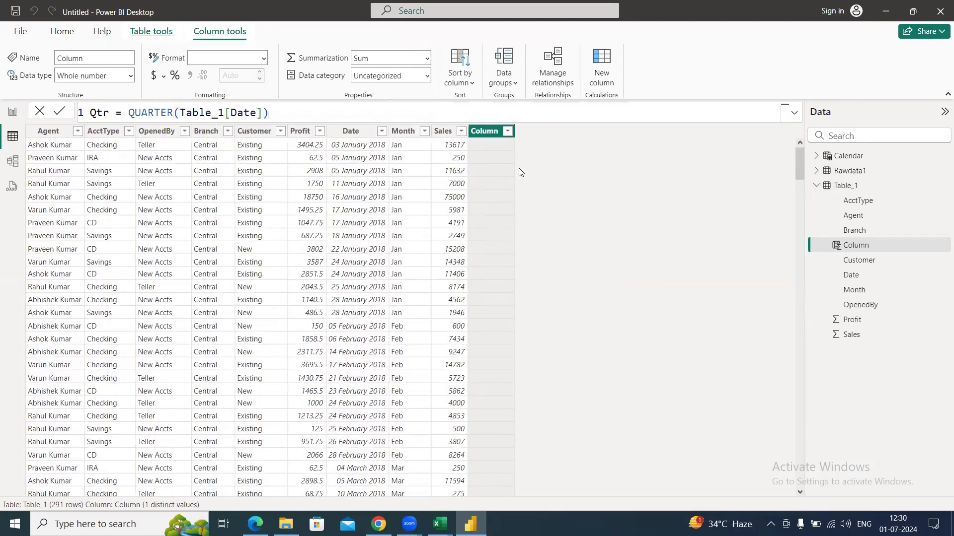
{"action": "key", "text": "Return"}
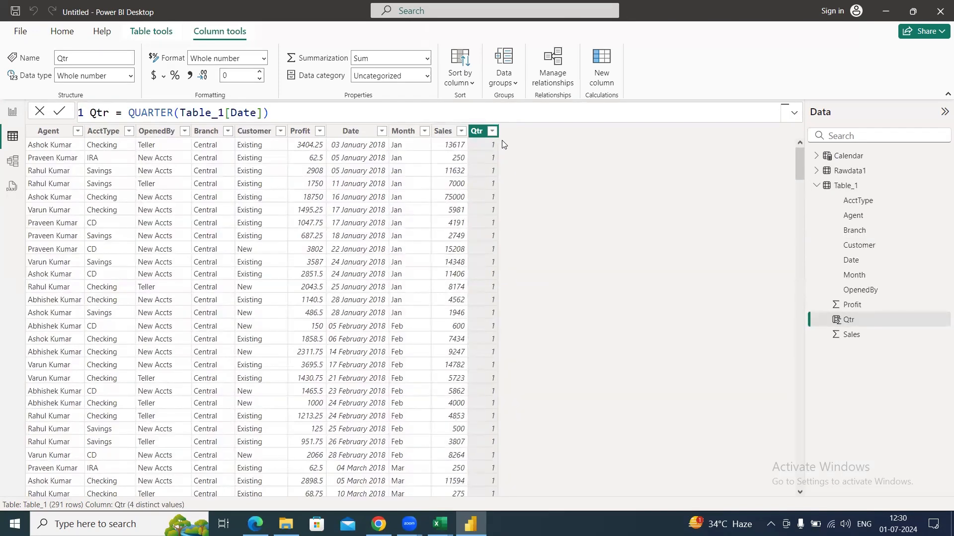
{"action": "left_click_drag", "start_coordinate": [498, 131], "coordinate": [522, 131]}
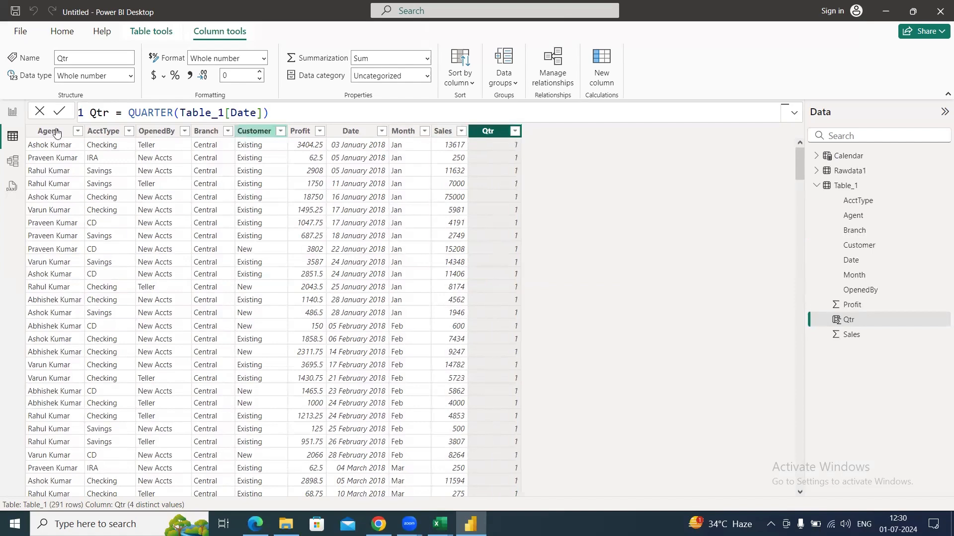
Replace Date with Qtr in the report's table visual and set Qtr to Don't summarize.
{"action": "left_click", "coordinate": [13, 111]}
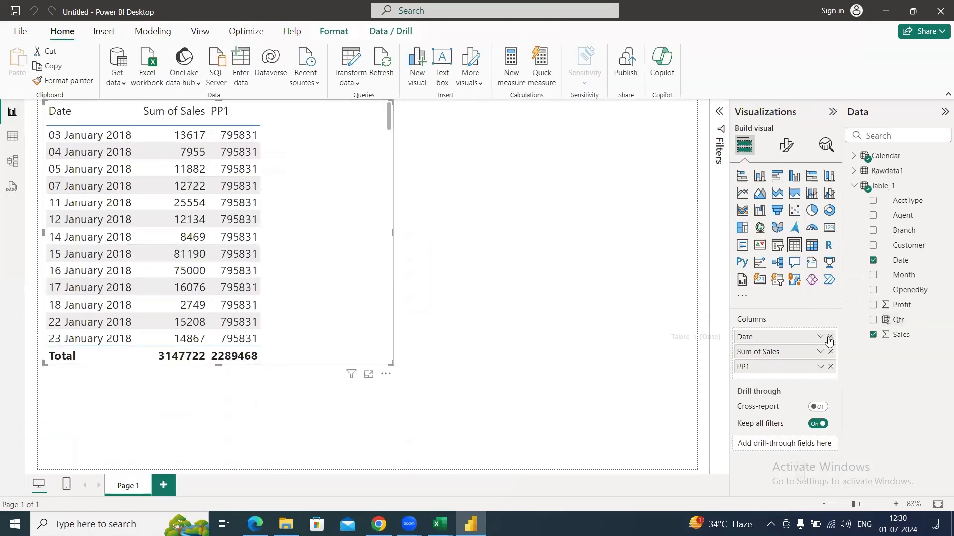
{"action": "left_click_drag", "start_coordinate": [903, 320], "coordinate": [787, 334]}
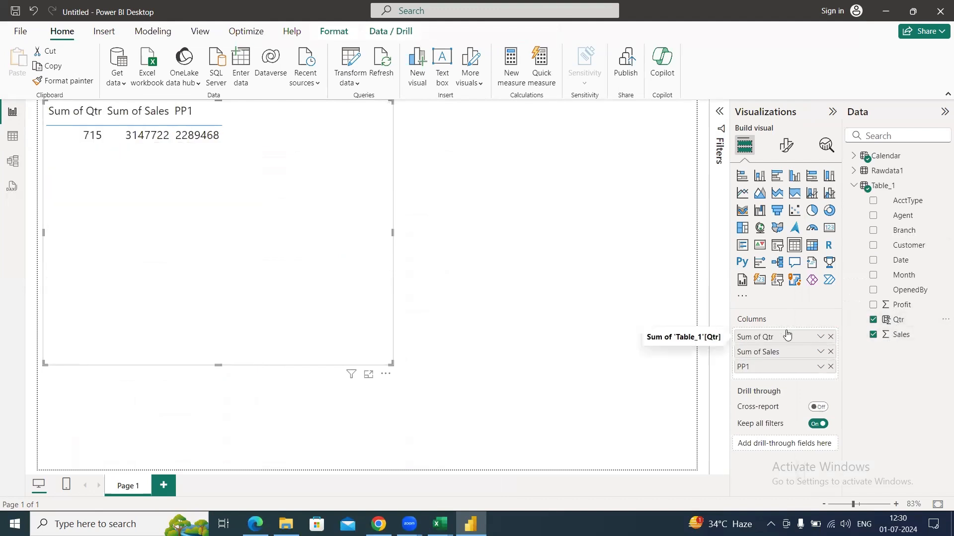
{"action": "left_click", "coordinate": [820, 336]}
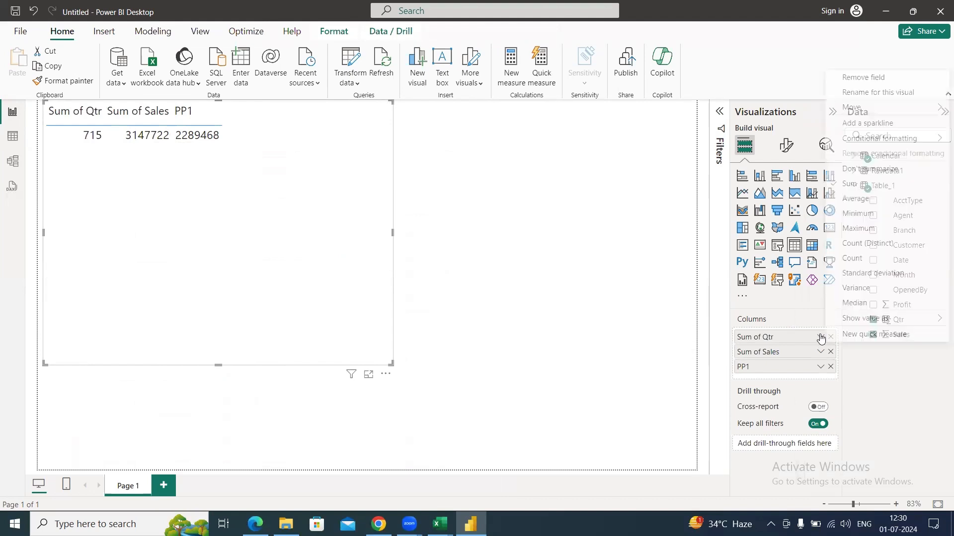
{"action": "left_click", "coordinate": [878, 168]}
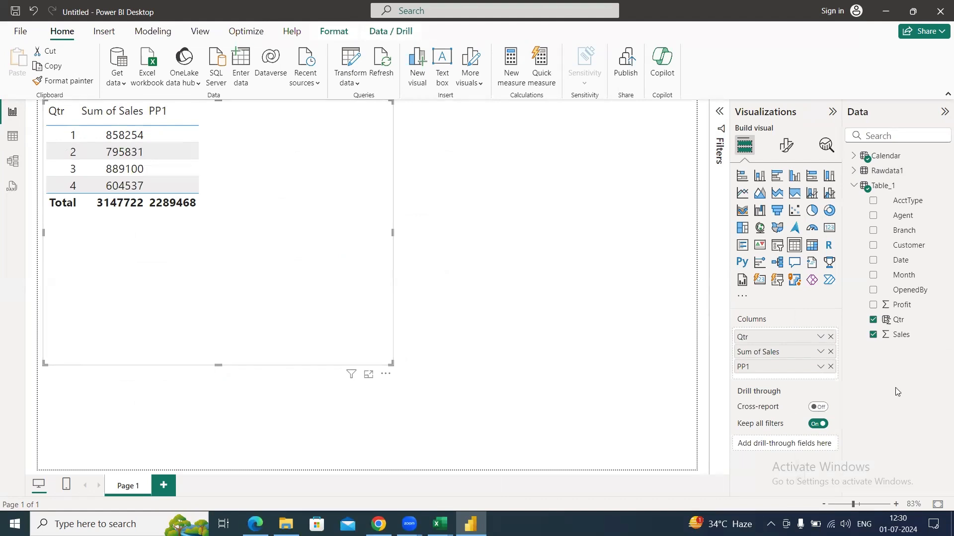
{"action": "left_click", "coordinate": [898, 322]}
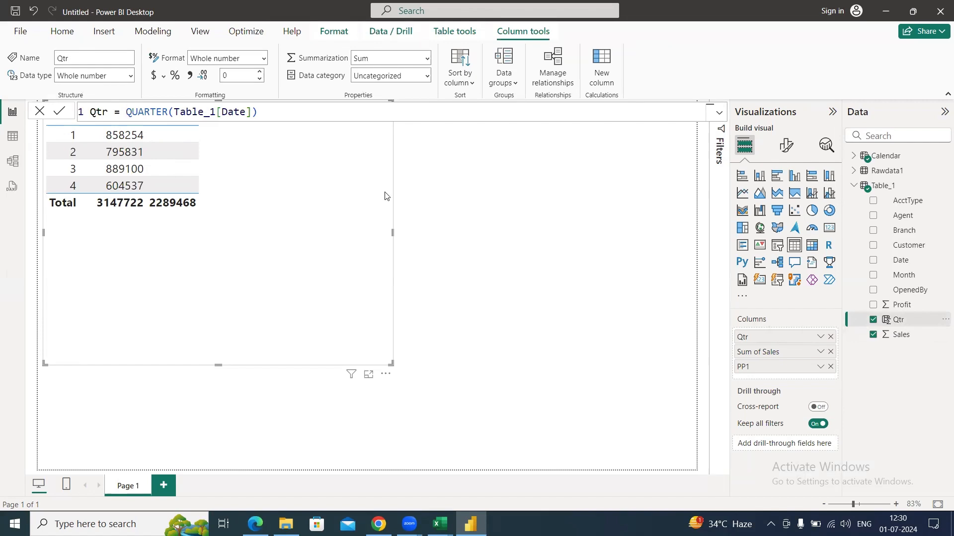
{"action": "left_click", "coordinate": [530, 277]}
Switch to the Time Intelligence Function workbook in Excel and create a new blank workbook.
{"action": "mouse_move", "coordinate": [437, 521]}
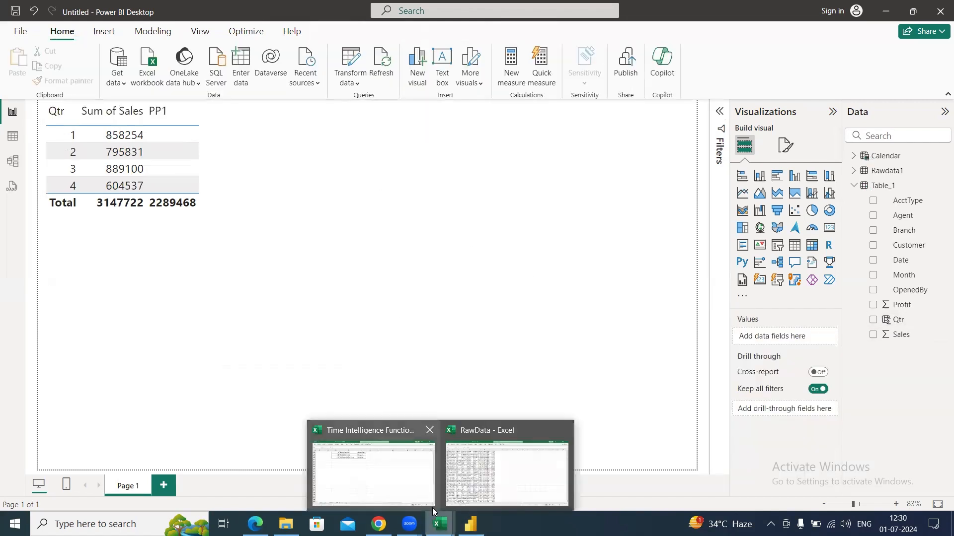
{"action": "left_click", "coordinate": [384, 472]}
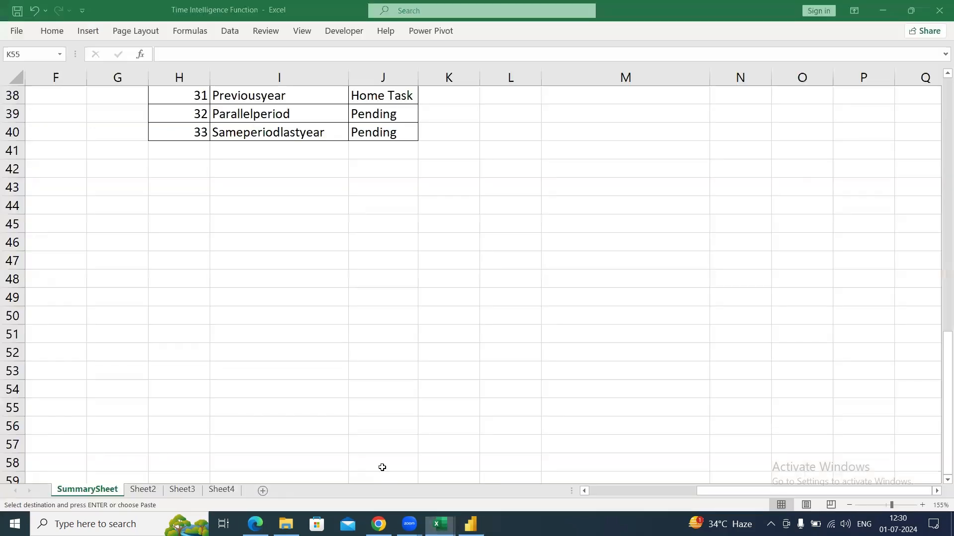
{"action": "left_click", "coordinate": [367, 254]}
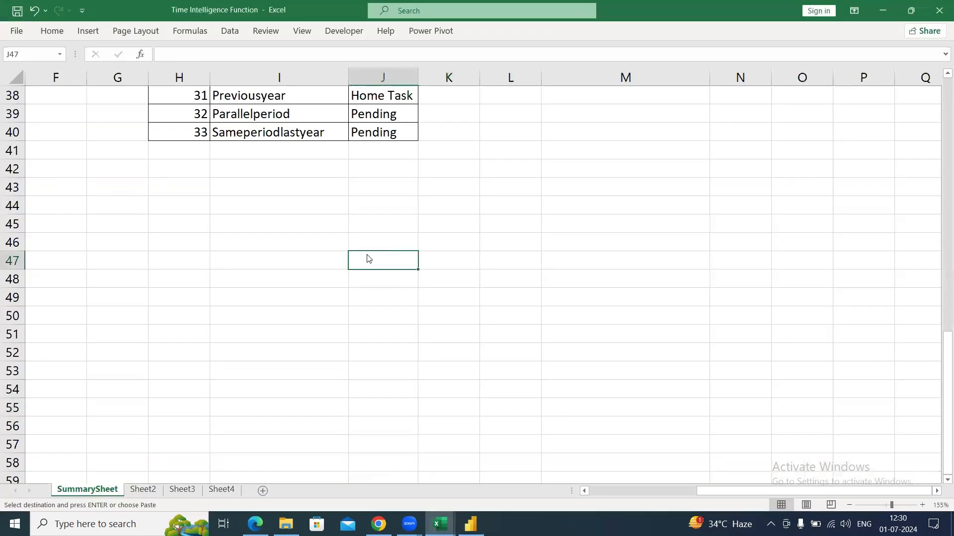
{"action": "key", "text": "ctrl+n"}
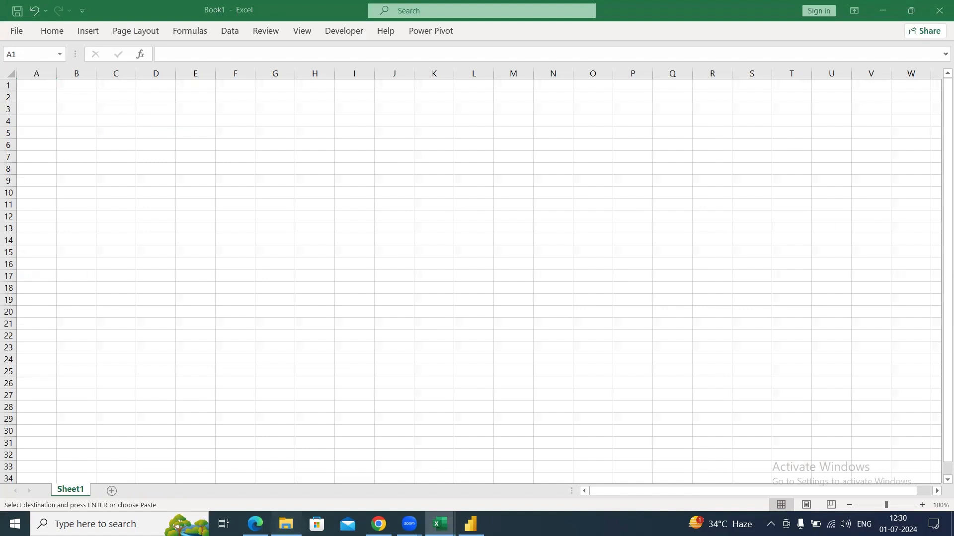
Switch to File Explorer, search Local Disk (D:) for "parent" and open the Parent and Child Function Excel workbook dated 15-11-2023.
{"action": "left_click", "coordinate": [285, 524]}
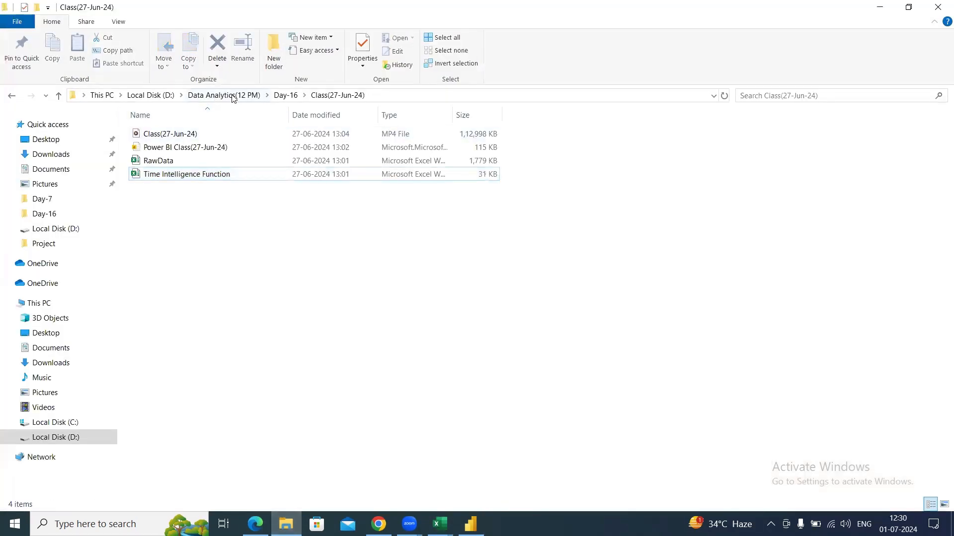
{"action": "left_click", "coordinate": [150, 96]}
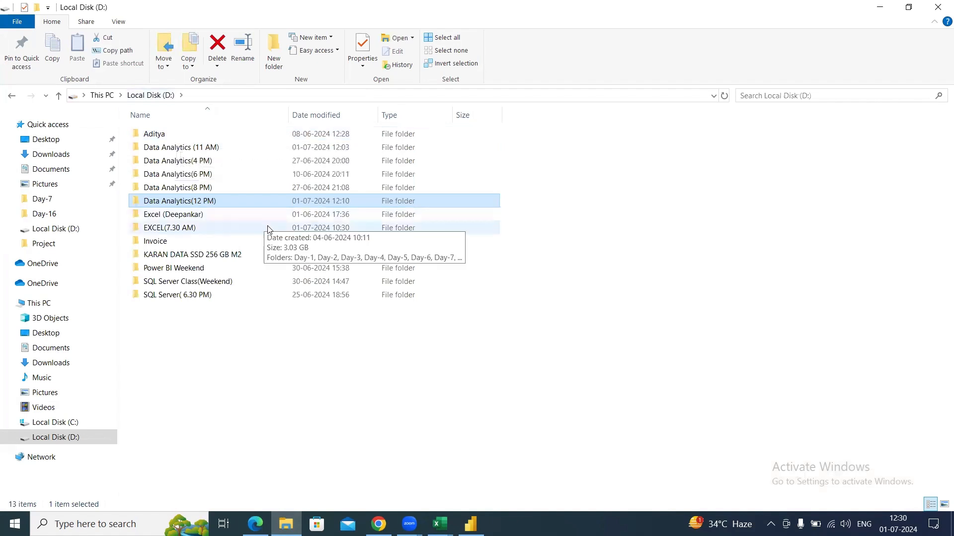
{"action": "left_click", "coordinate": [833, 97]}
{"action": "type", "text": "paren"}
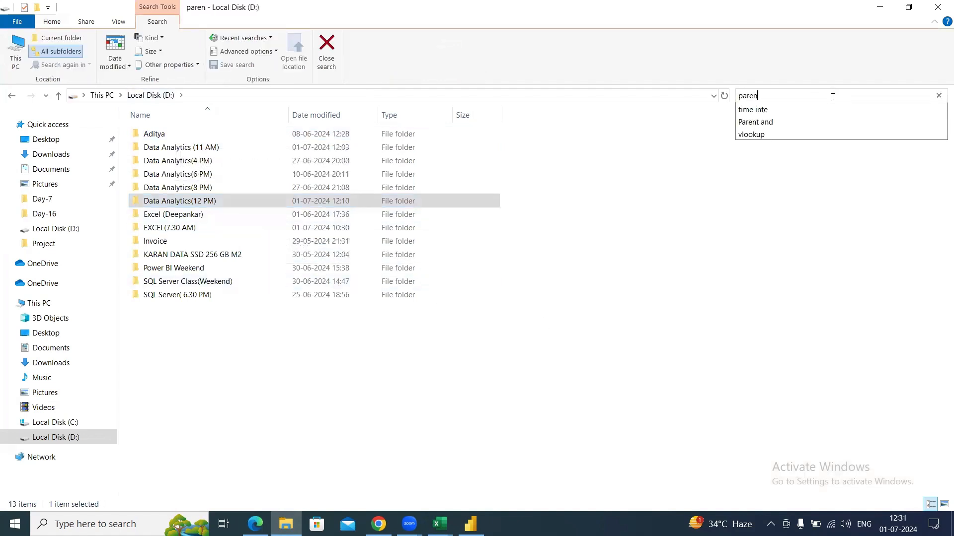
{"action": "type", "text": "t"}
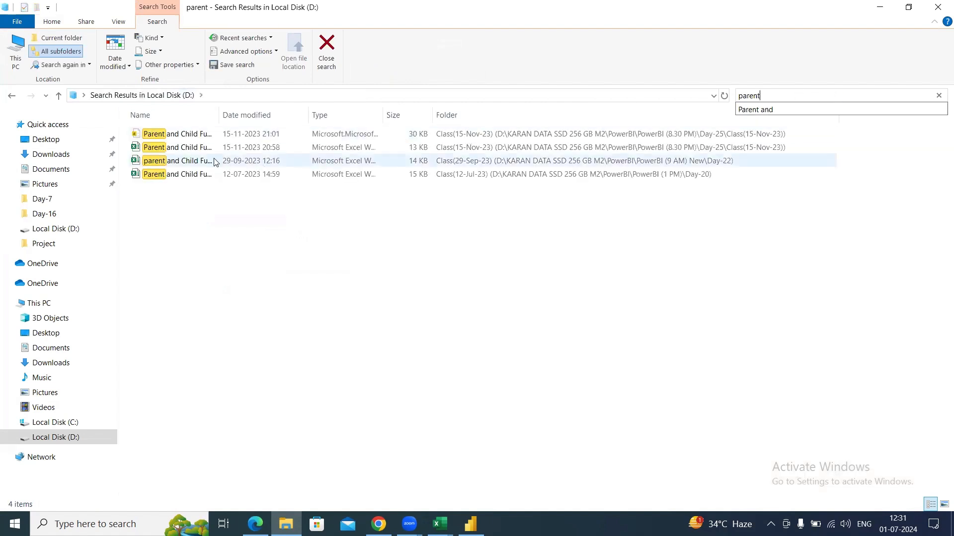
{"action": "double_click", "coordinate": [184, 148]}
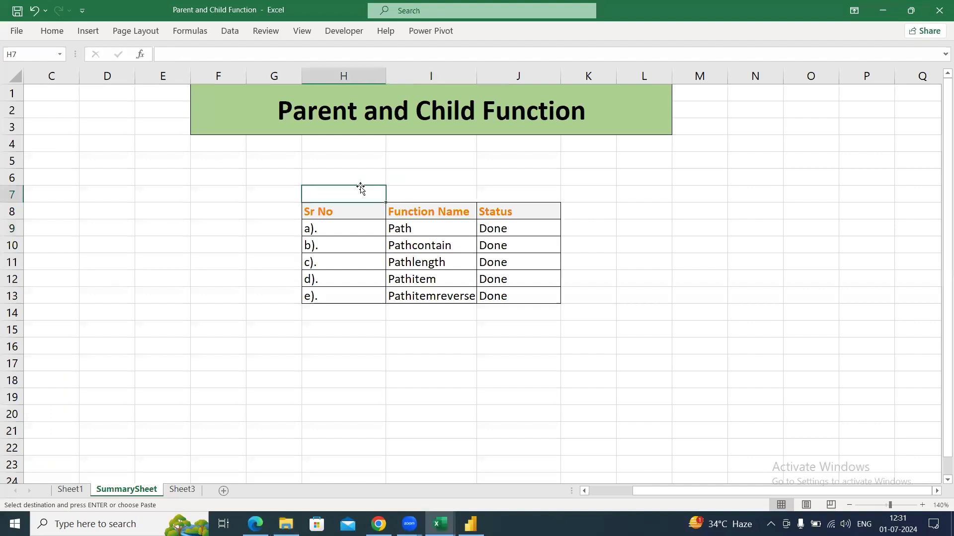
Examine the title and the list of Parent and Child functions on SummarySheet.
{"action": "double_click", "coordinate": [360, 186]}
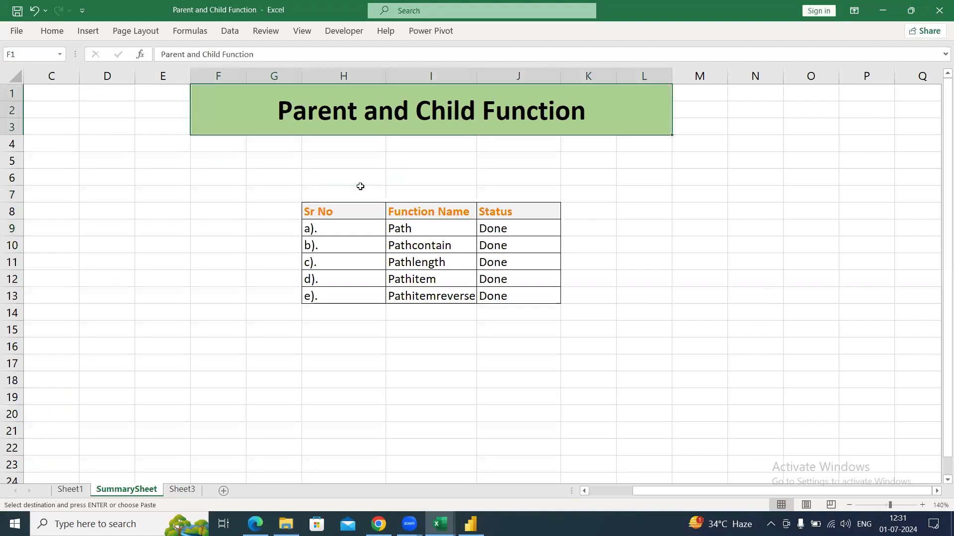
{"action": "key", "text": "alt"}
{"action": "key", "text": "Down"}
{"action": "key", "text": "Escape"}
{"action": "key", "text": "Down"}
{"action": "key", "text": "Down"}
{"action": "key", "text": "Down"}
{"action": "key", "text": "Down"}
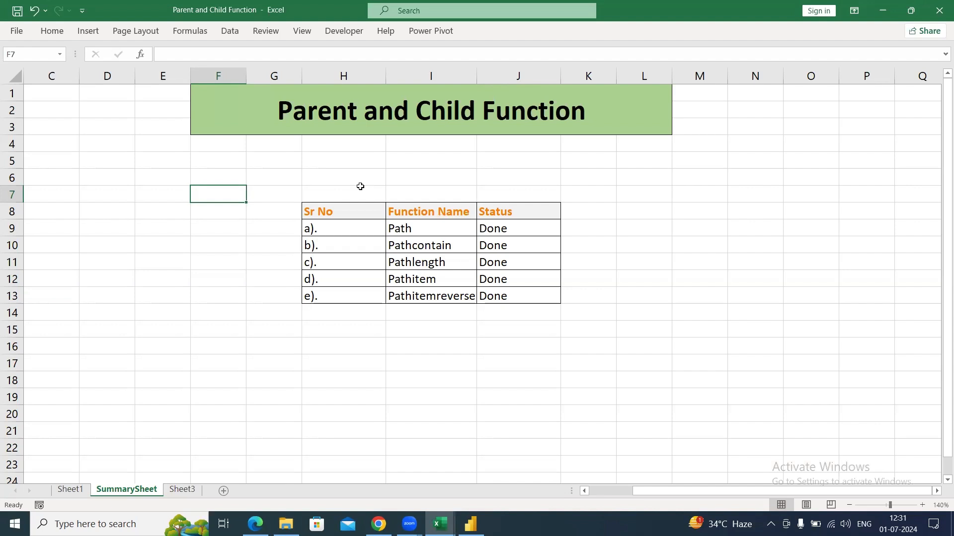
On Sheet3, widen columns F and G and format the Manager and Employee headers as bold orange on light grey with borders.
{"action": "left_click", "coordinate": [188, 491]}
{"action": "left_click", "coordinate": [252, 203]}
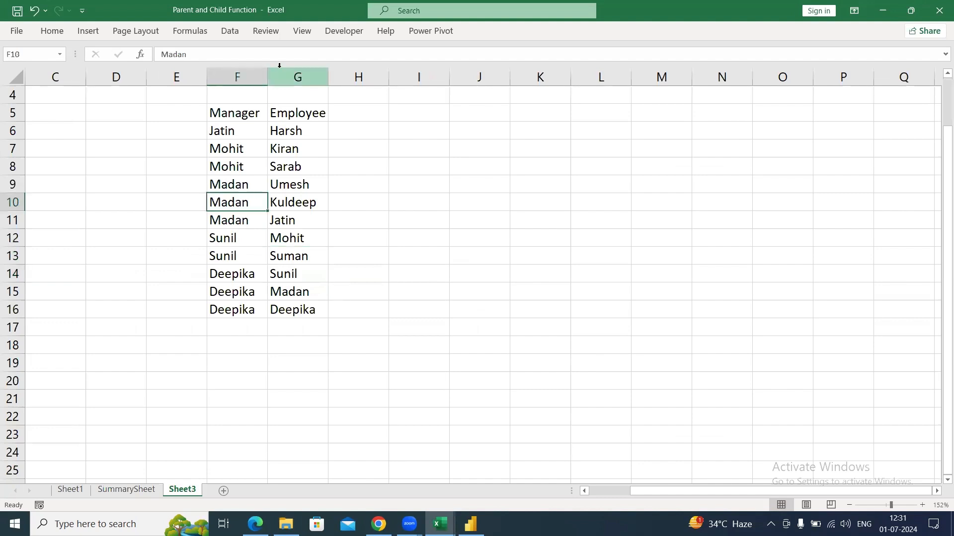
{"action": "left_click_drag", "start_coordinate": [267, 76], "coordinate": [305, 76]}
{"action": "left_click_drag", "start_coordinate": [365, 76], "coordinate": [390, 75]}
{"action": "left_click_drag", "start_coordinate": [246, 116], "coordinate": [327, 120]}
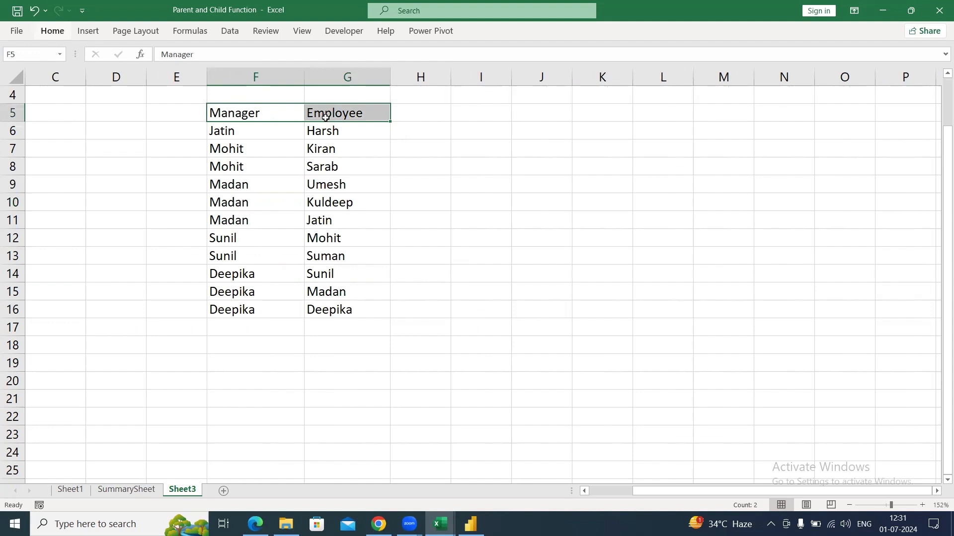
{"action": "key", "text": "Return"}
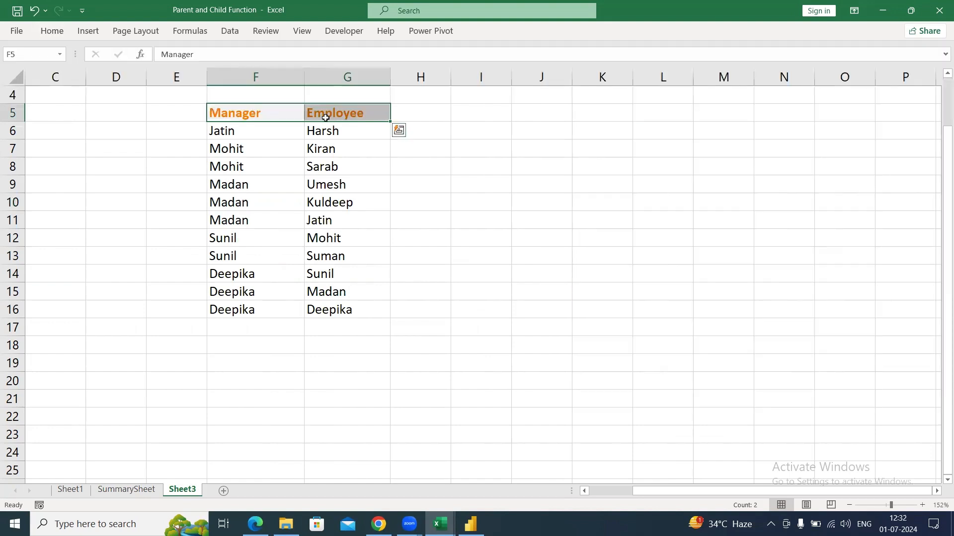
Clear the Employee entry in the table's last row, cell G16.
{"action": "left_click", "coordinate": [249, 117]}
{"action": "left_click_drag", "start_coordinate": [243, 130], "coordinate": [243, 304]}
{"action": "left_click", "coordinate": [266, 344]}
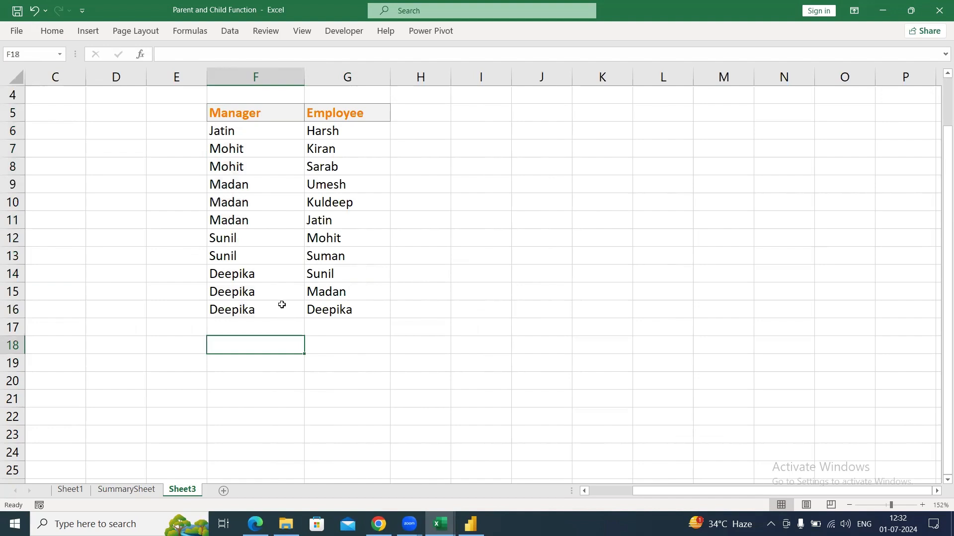
{"action": "left_click", "coordinate": [279, 313]}
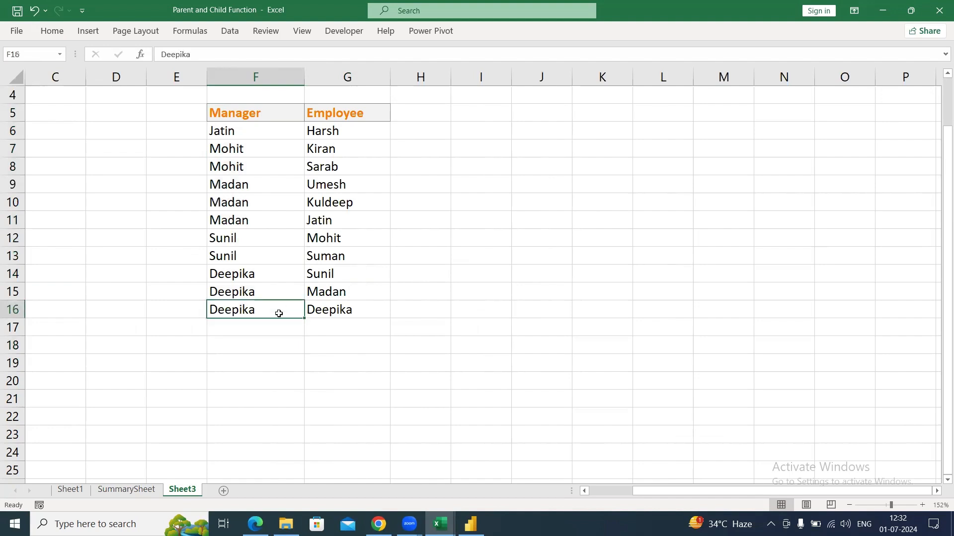
{"action": "left_click", "coordinate": [312, 310]}
{"action": "key", "text": "Delete"}
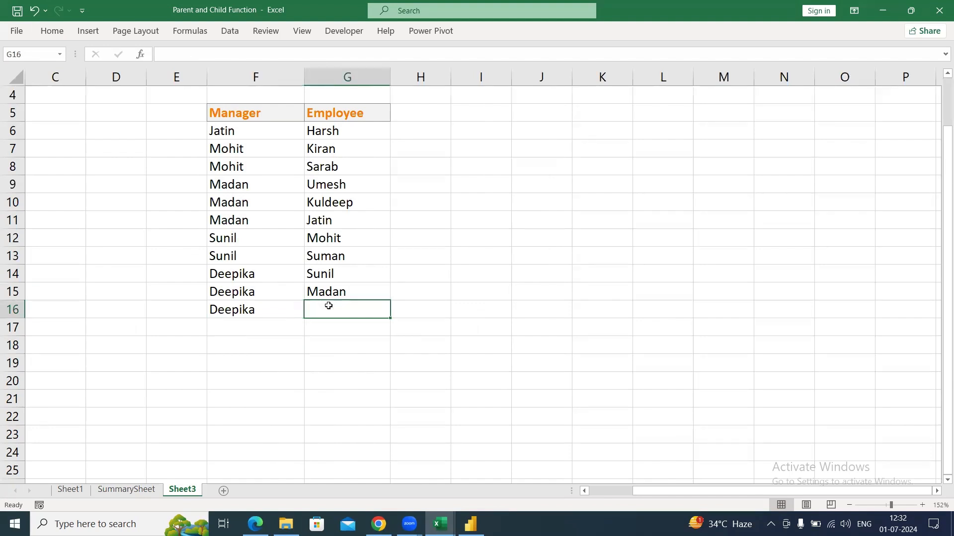
{"action": "left_click", "coordinate": [352, 362]}
Examine the manager and employee pairs in rows 12 to 16, starting from the top-level manager.
{"action": "left_click_drag", "start_coordinate": [272, 311], "coordinate": [338, 314]}
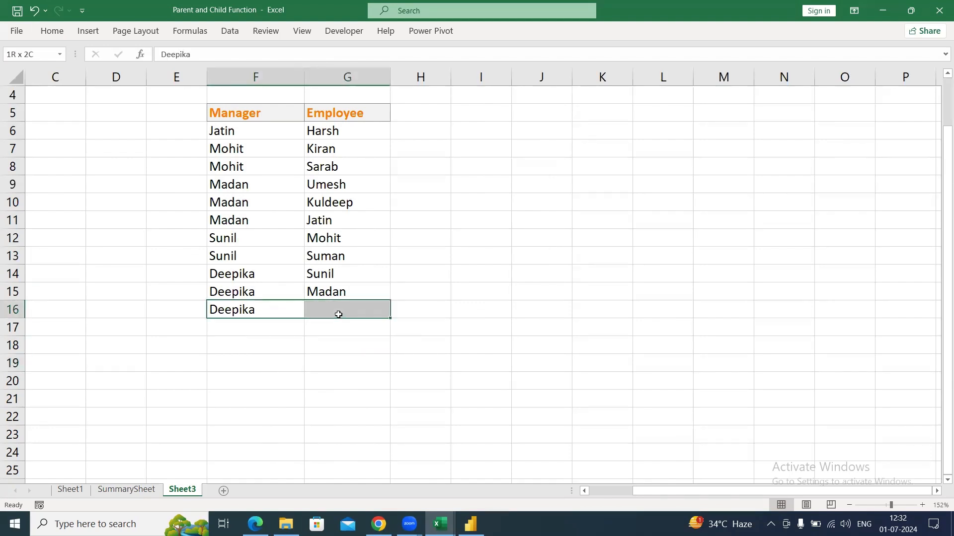
{"action": "left_click", "coordinate": [350, 313]}
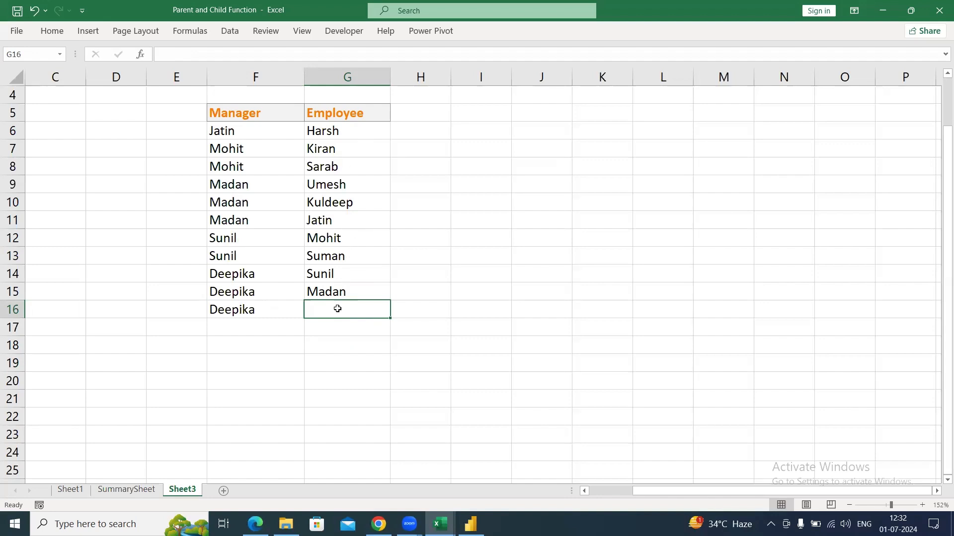
{"action": "left_click", "coordinate": [269, 297]}
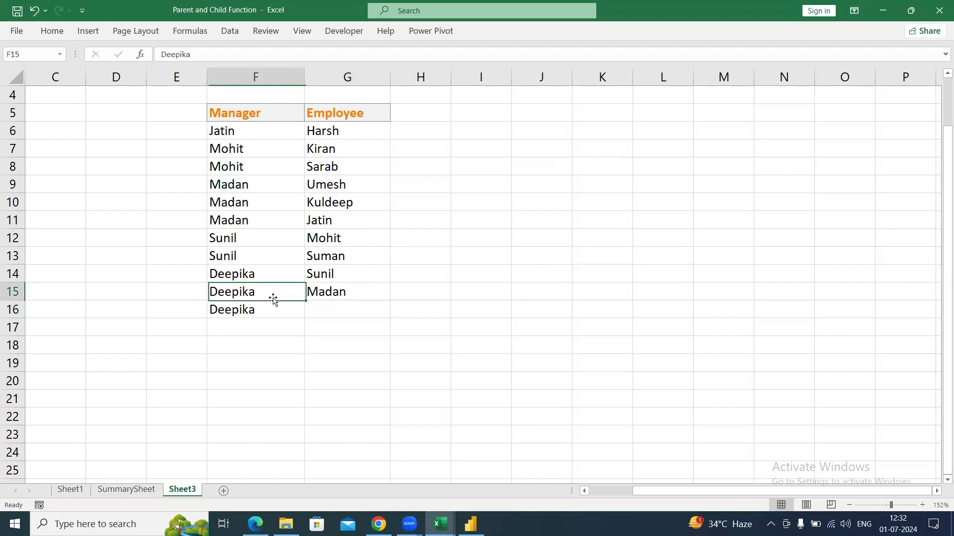
{"action": "left_click_drag", "start_coordinate": [264, 311], "coordinate": [259, 266]}
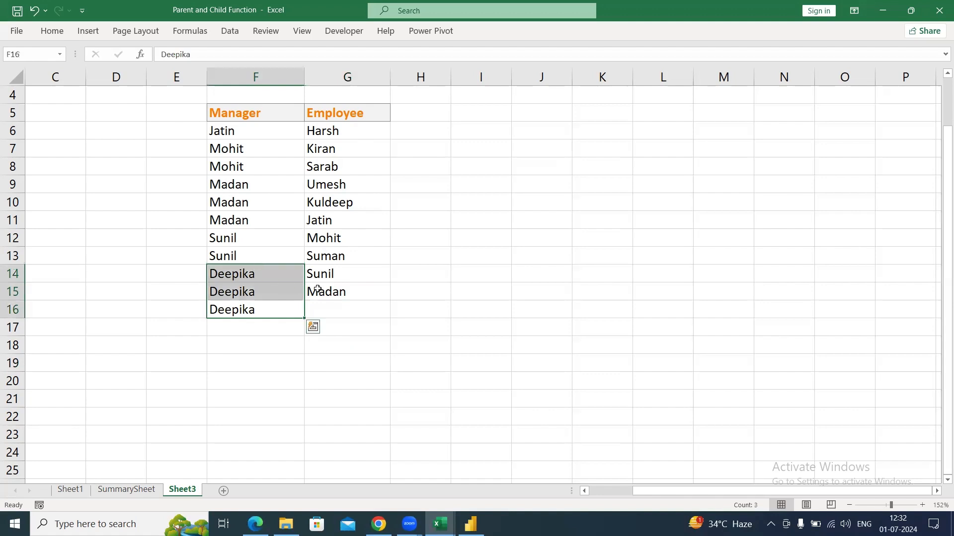
{"action": "left_click_drag", "start_coordinate": [327, 293], "coordinate": [326, 281]}
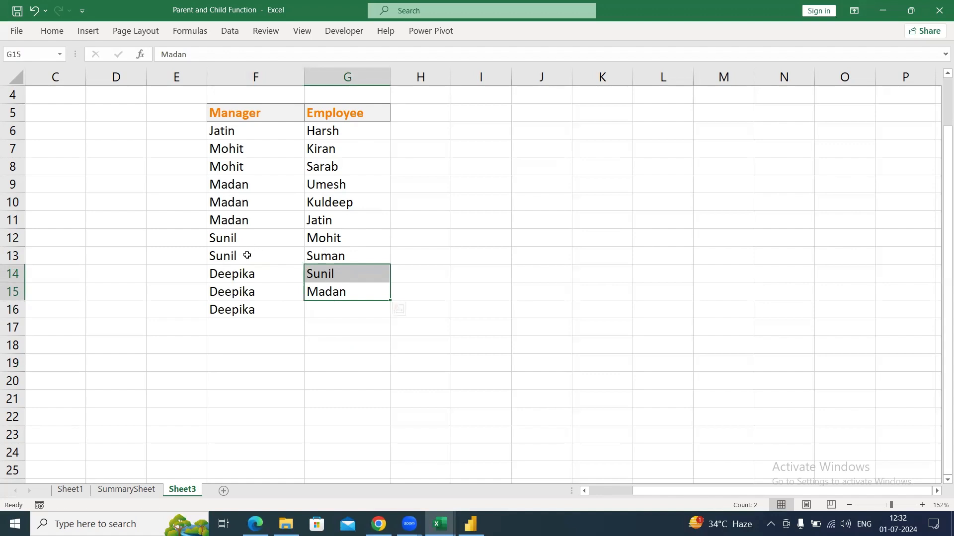
{"action": "left_click_drag", "start_coordinate": [250, 257], "coordinate": [240, 231]}
{"action": "left_click_drag", "start_coordinate": [331, 250], "coordinate": [334, 245]}
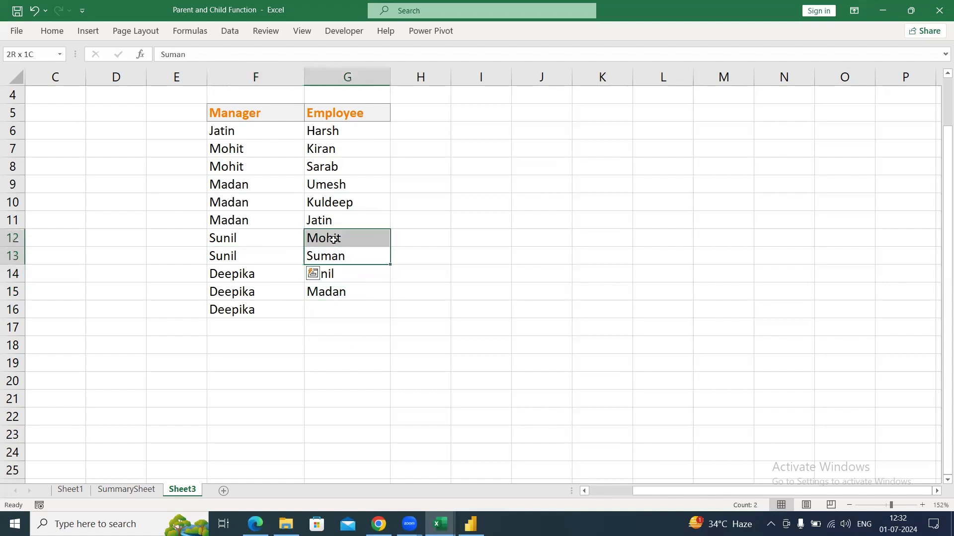
{"action": "left_click", "coordinate": [328, 296]}
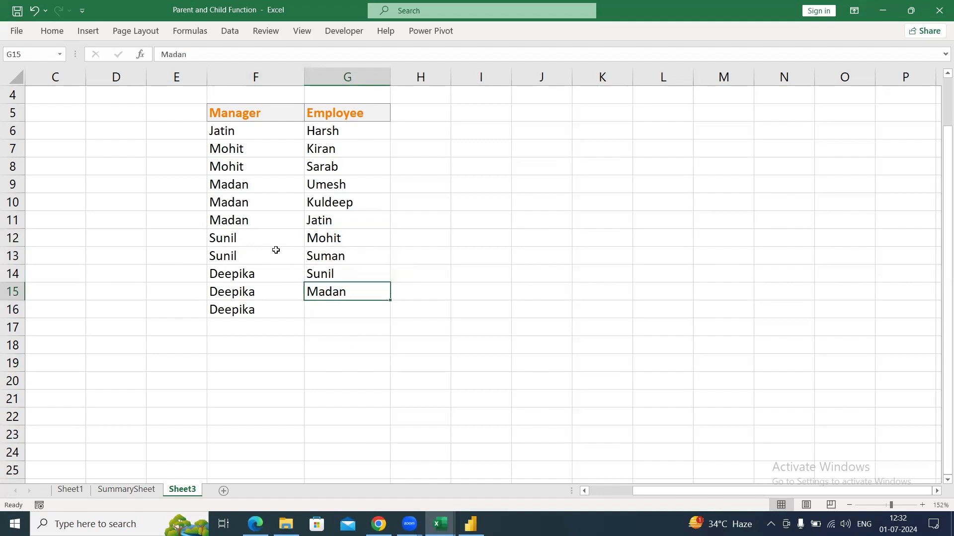
Examine which employees report to each manager in rows 6 to 13 of the table.
{"action": "left_click", "coordinate": [258, 218]}
{"action": "left_click_drag", "start_coordinate": [273, 207], "coordinate": [326, 188]}
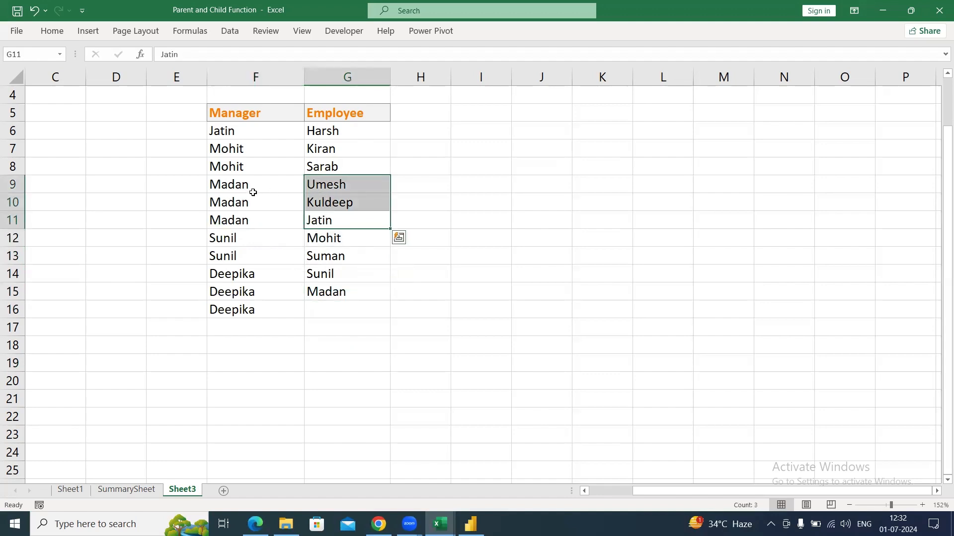
{"action": "left_click", "coordinate": [331, 189]}
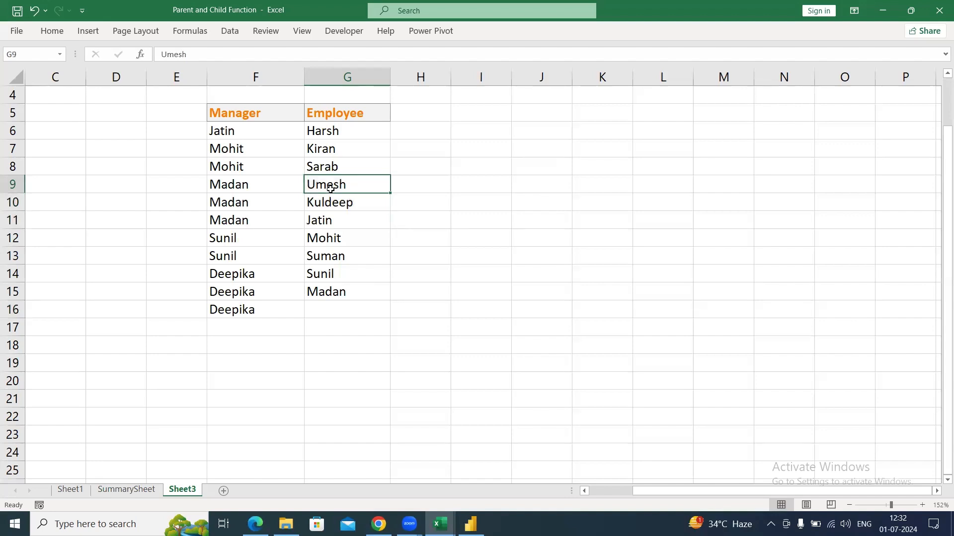
{"action": "left_click_drag", "start_coordinate": [340, 180], "coordinate": [344, 224]}
{"action": "left_click", "coordinate": [343, 222]}
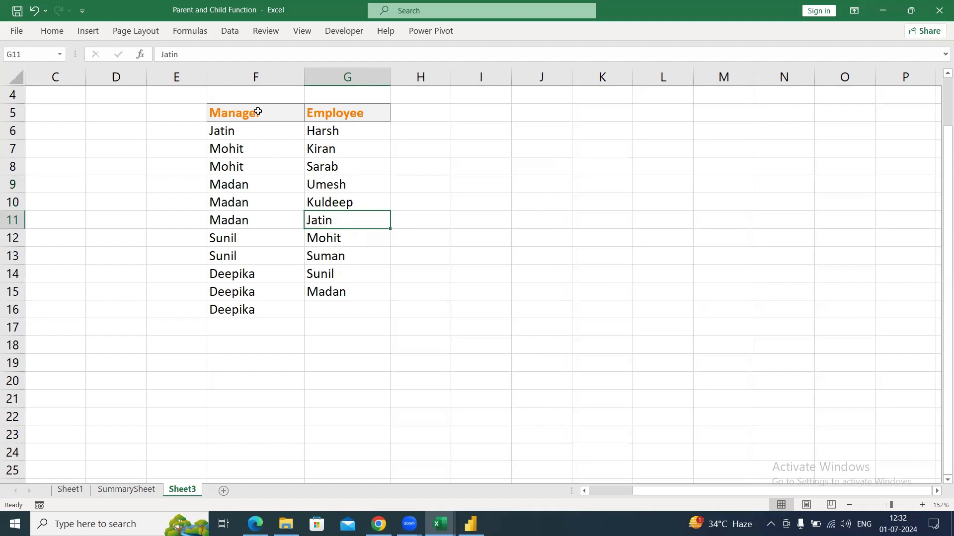
{"action": "left_click", "coordinate": [251, 135]}
{"action": "left_click", "coordinate": [333, 139]}
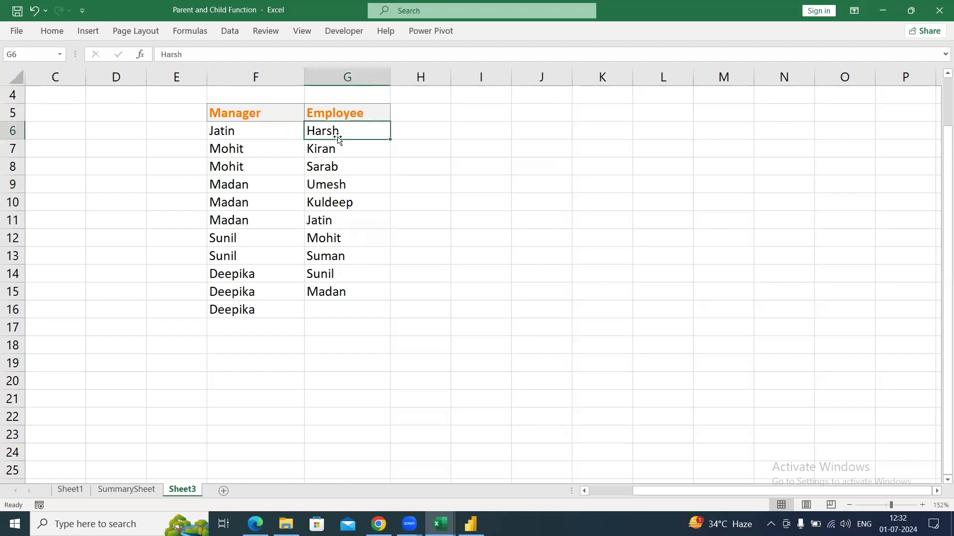
{"action": "left_click", "coordinate": [246, 241]}
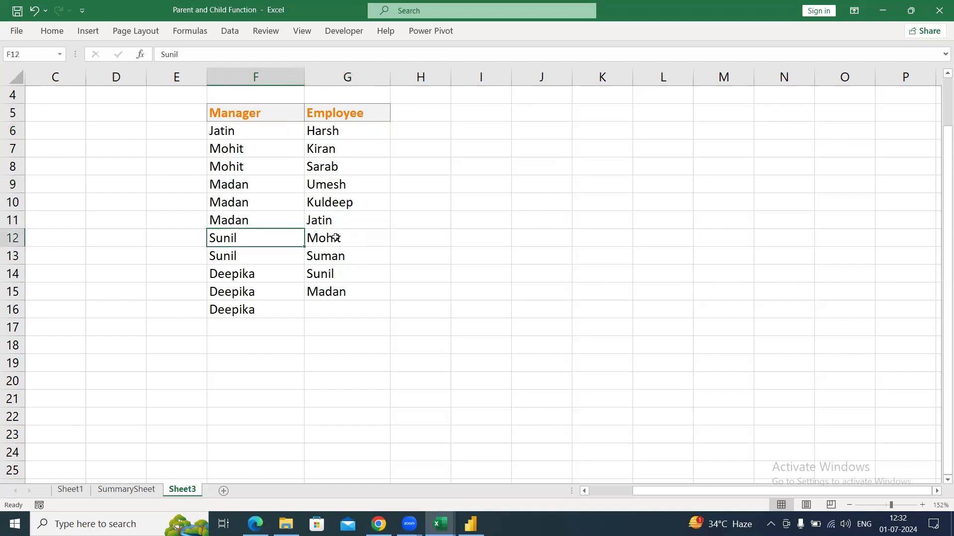
{"action": "left_click_drag", "start_coordinate": [321, 237], "coordinate": [336, 255]}
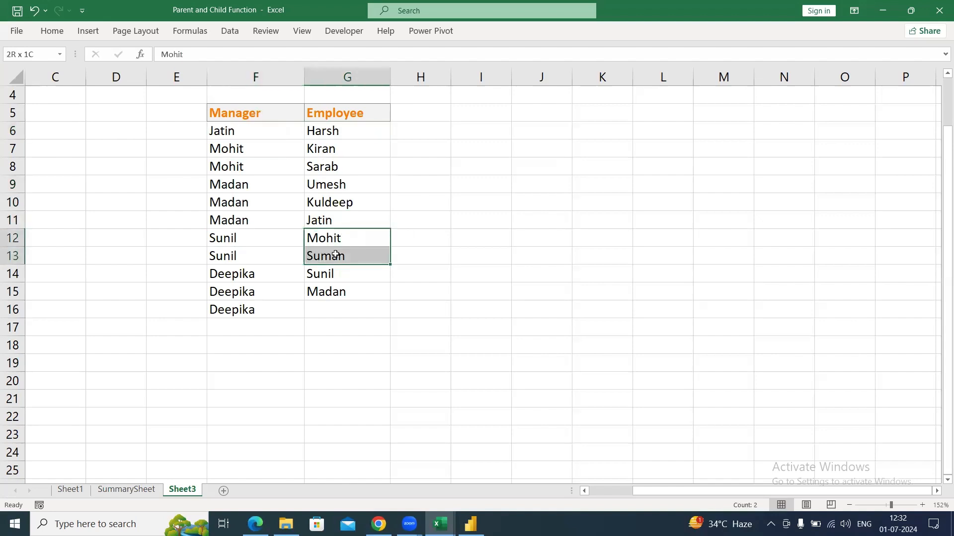
{"action": "left_click", "coordinate": [249, 171]}
{"action": "left_click_drag", "start_coordinate": [248, 171], "coordinate": [247, 147]}
{"action": "left_click_drag", "start_coordinate": [323, 149], "coordinate": [332, 168]}
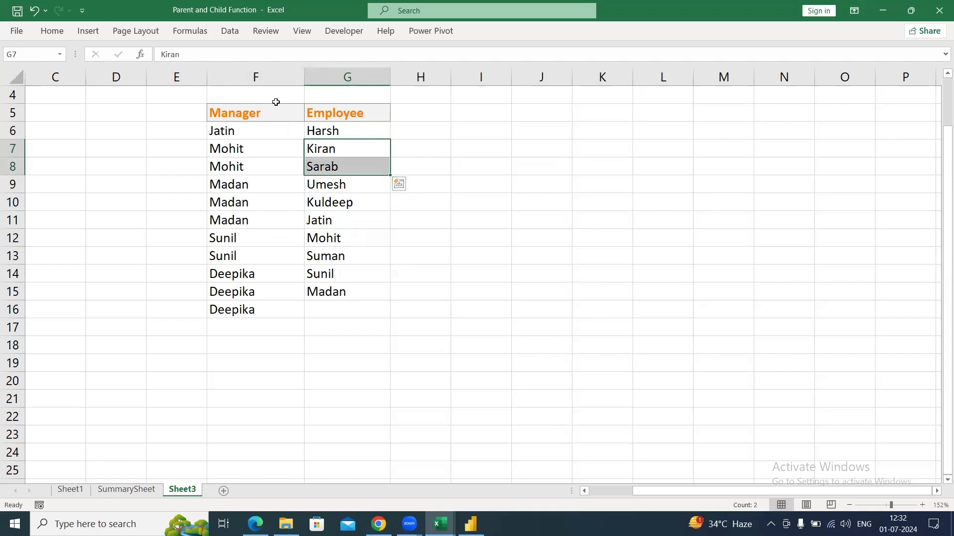
Copy the whole Manager and Employee table, F5:G16, and review the function list in H9:J13 of SummarySheet.
{"action": "left_click_drag", "start_coordinate": [257, 114], "coordinate": [258, 115]}
{"action": "key", "text": "ctrl+shift+Down"}
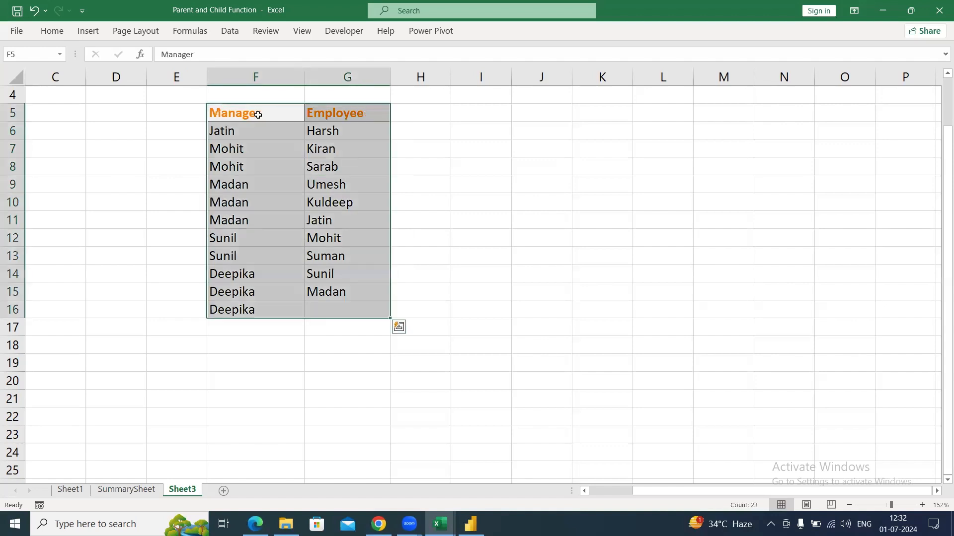
{"action": "key", "text": "ctrl+c"}
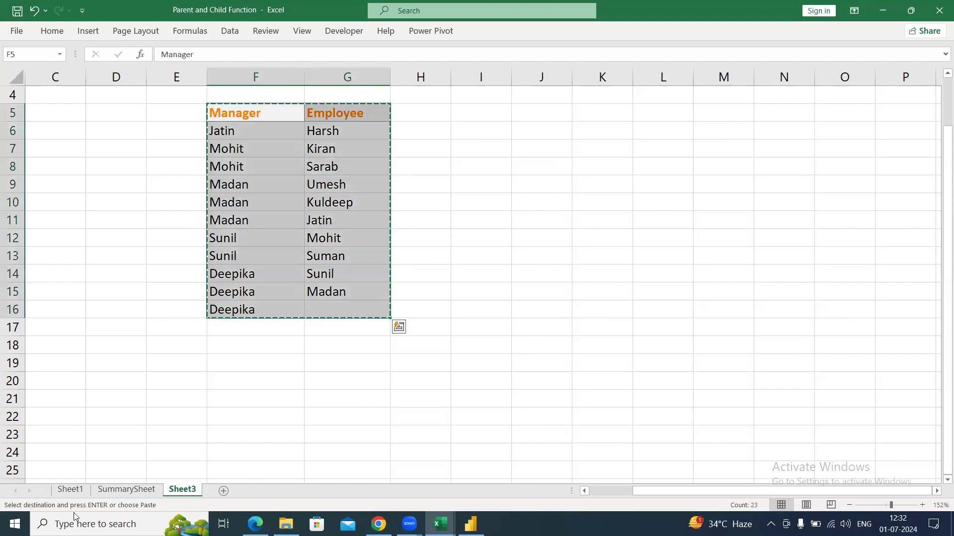
{"action": "left_click", "coordinate": [149, 493]}
{"action": "left_click_drag", "start_coordinate": [253, 368], "coordinate": [297, 348]}
{"action": "left_click_drag", "start_coordinate": [348, 230], "coordinate": [498, 296]}
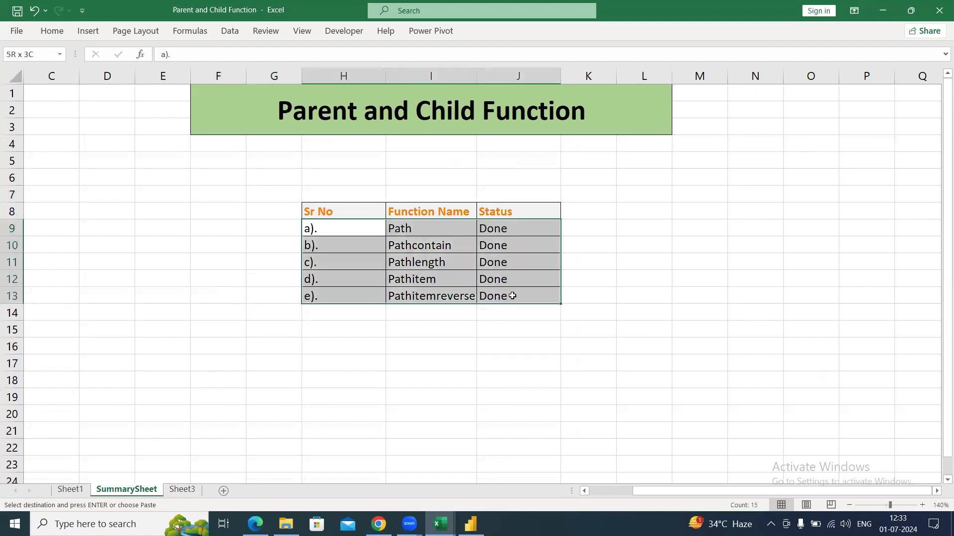
{"action": "left_click", "coordinate": [422, 227]}
Switch to Power BI Desktop and paste the copied Manager and Employee data into a new manually entered table.
{"action": "left_click", "coordinate": [474, 522]}
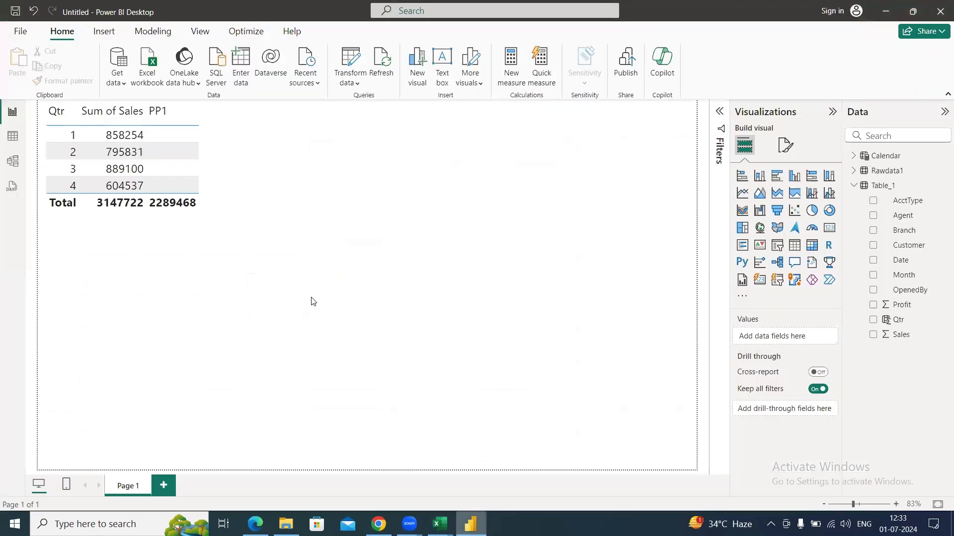
{"action": "left_click", "coordinate": [854, 190]}
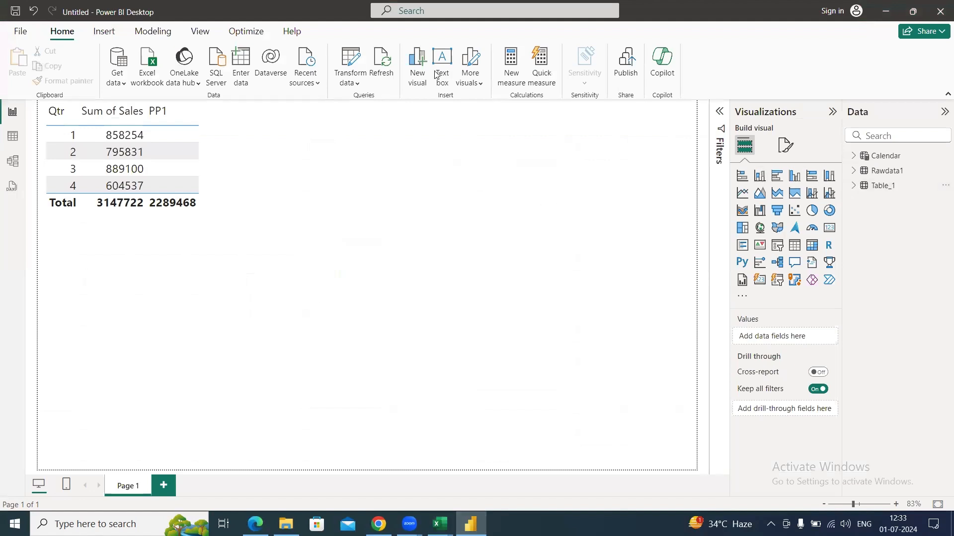
{"action": "left_click", "coordinate": [242, 69]}
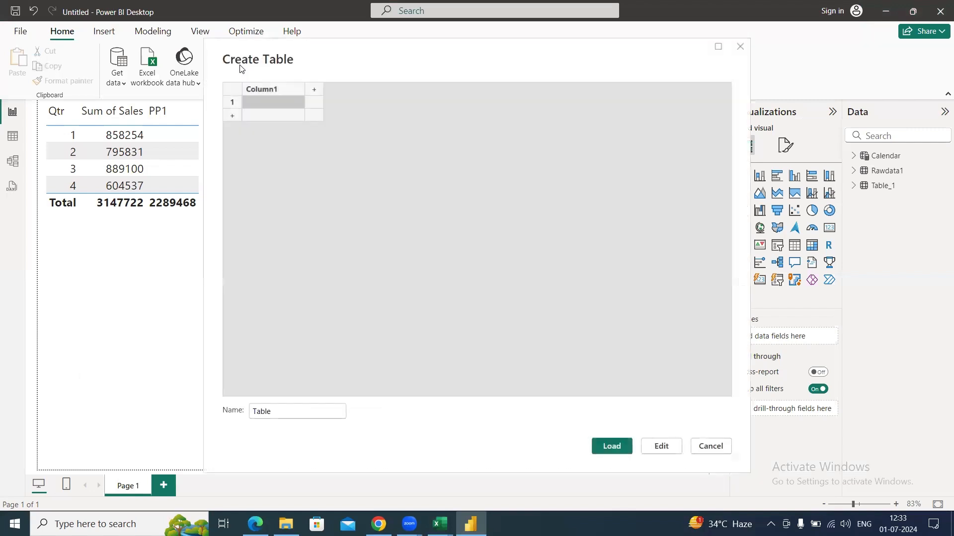
{"action": "key", "text": "ctrl+v"}
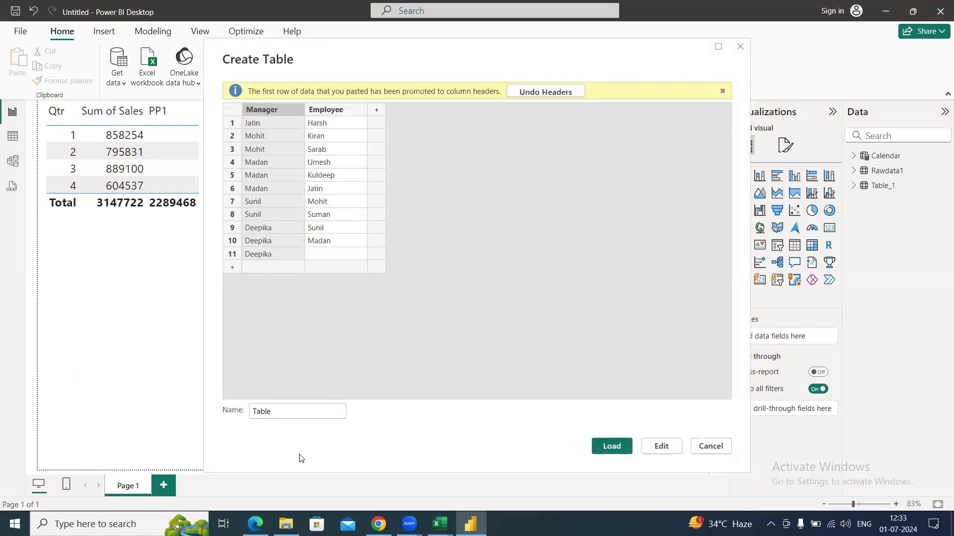
Name the new table "Parent and child function" and load it into the model.
{"action": "left_click", "coordinate": [307, 412]}
{"action": "key", "text": "BackSpace"}
{"action": "key", "text": "BackSpace"}
{"action": "key", "text": "BackSpace"}
{"action": "key", "text": "BackSpace"}
{"action": "key", "text": "BackSpace"}
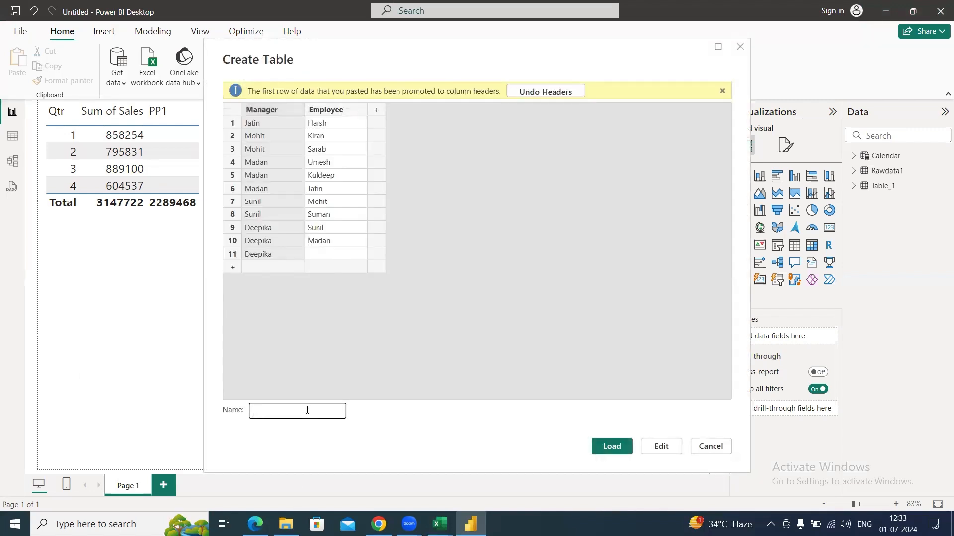
{"action": "type", "text": "Parenb"}
{"action": "key", "text": "BackSpace"}
{"action": "type", "text": "t and child function"}
{"action": "left_click", "coordinate": [605, 447]}
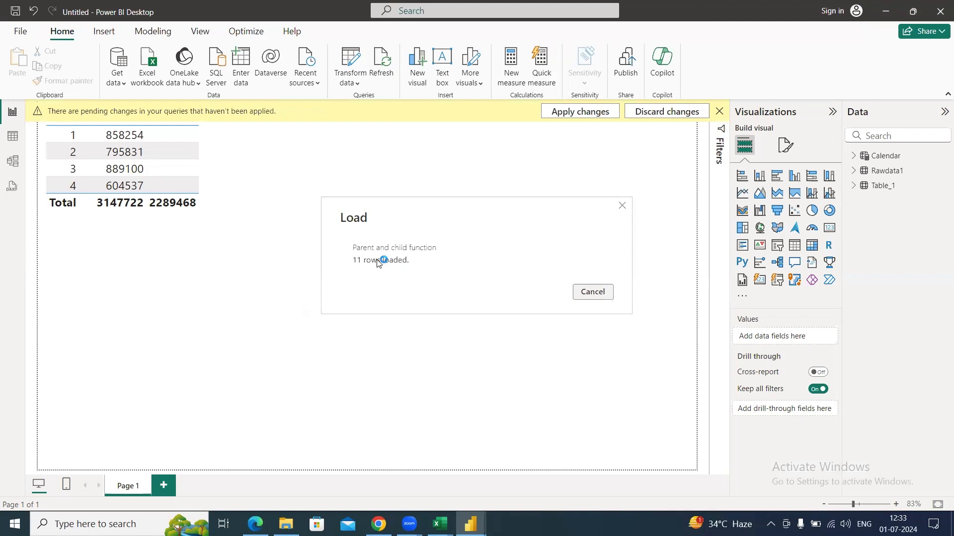
Switch to Excel to review the Manager and Employee pairs on Sheet3, and return to Power BI Desktop.
{"action": "key", "text": "alt+Tab"}
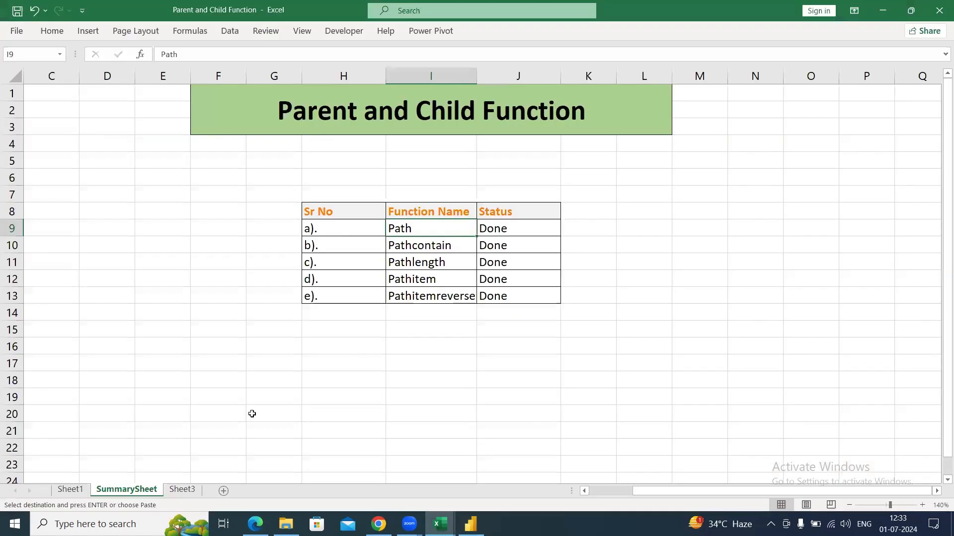
{"action": "left_click", "coordinate": [185, 490]}
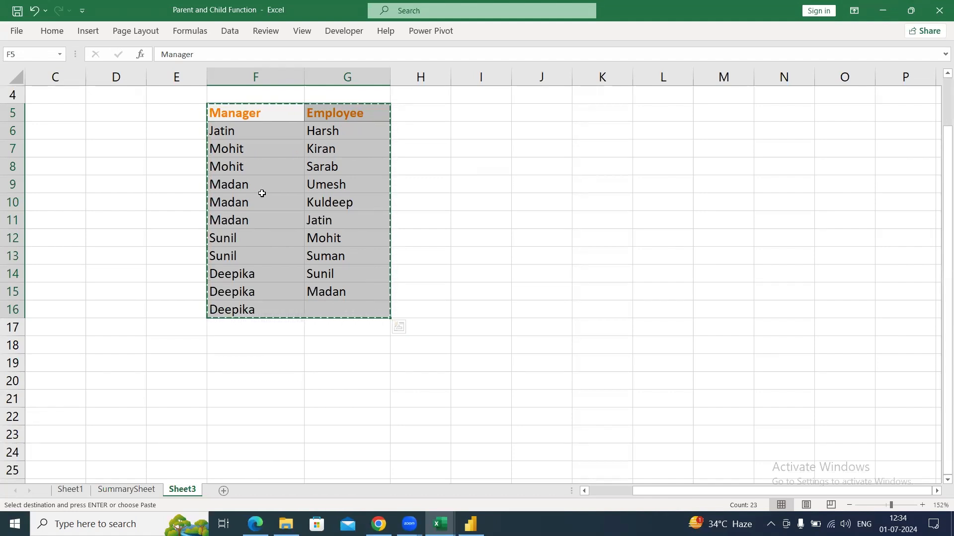
{"action": "key", "text": "alt+Tab"}
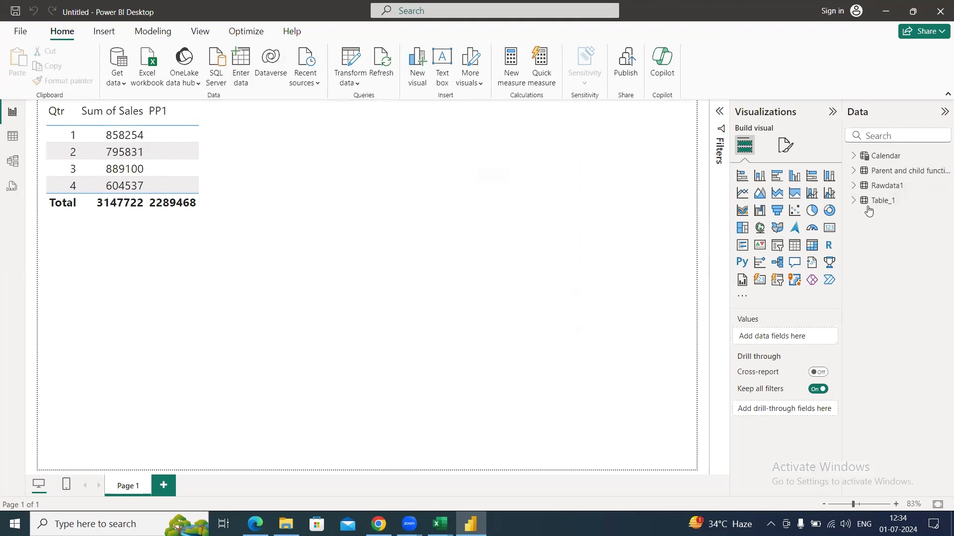
Show the rows of the "Parent and child function" table in Table view, with Table_1's field list collapsed.
{"action": "left_click", "coordinate": [12, 136]}
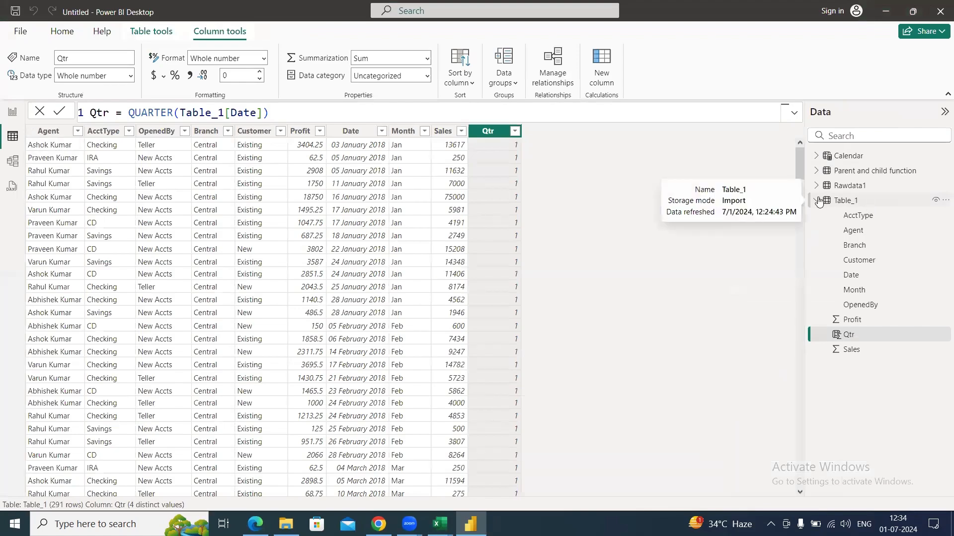
{"action": "left_click", "coordinate": [817, 201]}
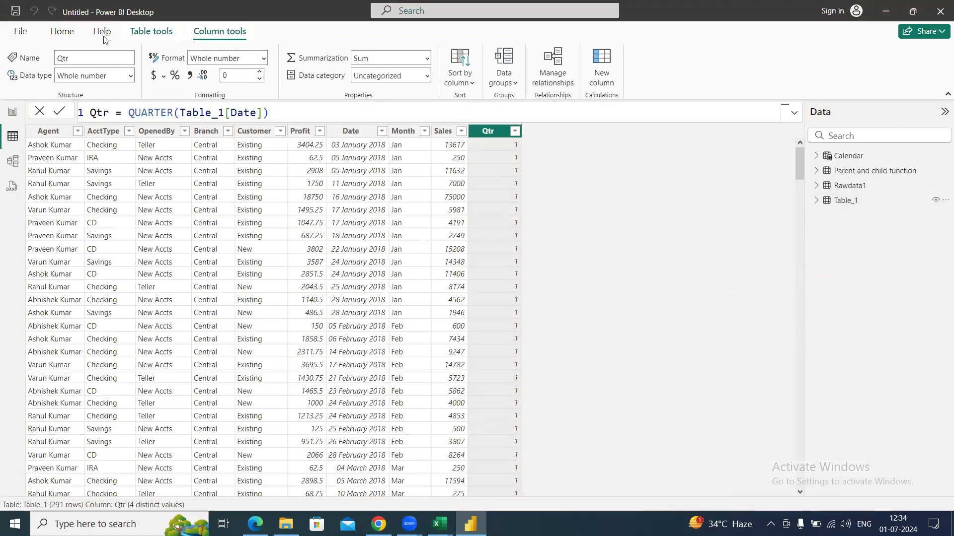
{"action": "left_click", "coordinate": [62, 31]}
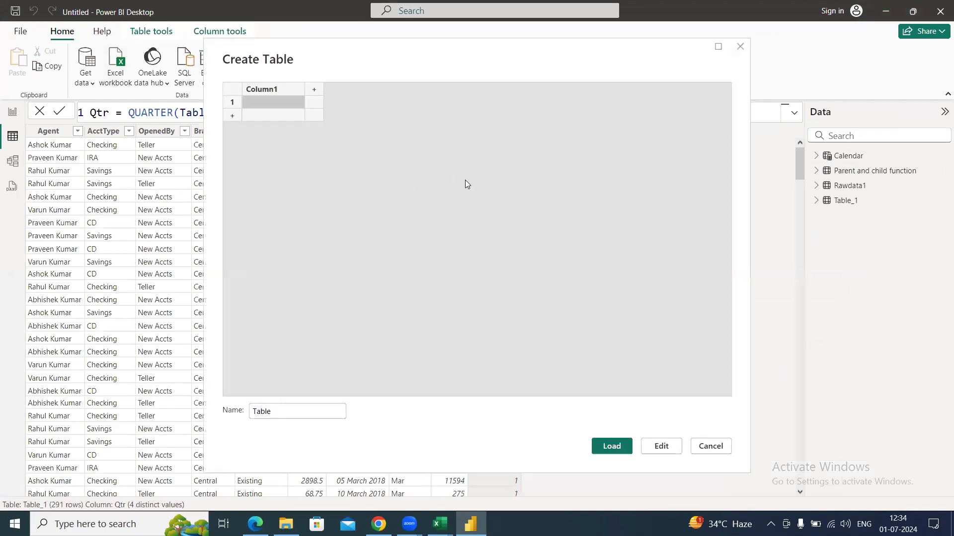
{"action": "left_click", "coordinate": [740, 46]}
{"action": "left_click", "coordinate": [869, 172]}
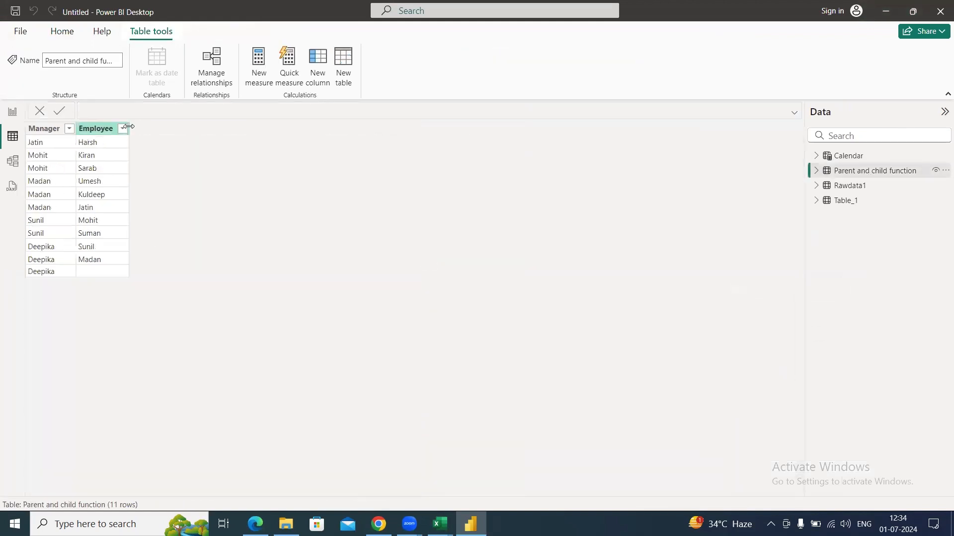
Widen the Manager and Employee columns of the table and select the Employee column.
{"action": "left_click_drag", "start_coordinate": [129, 128], "coordinate": [153, 133]}
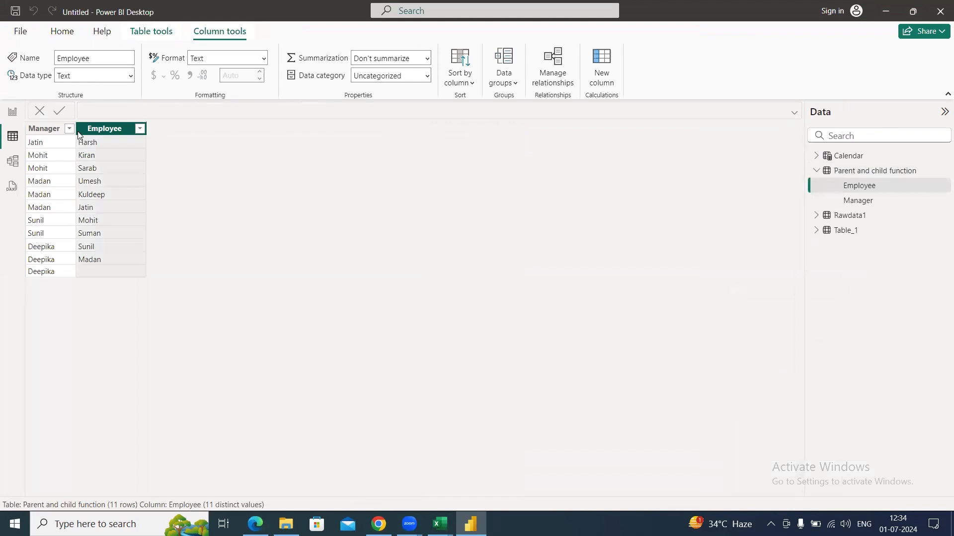
{"action": "left_click_drag", "start_coordinate": [76, 130], "coordinate": [91, 130]}
{"action": "left_click", "coordinate": [98, 172]}
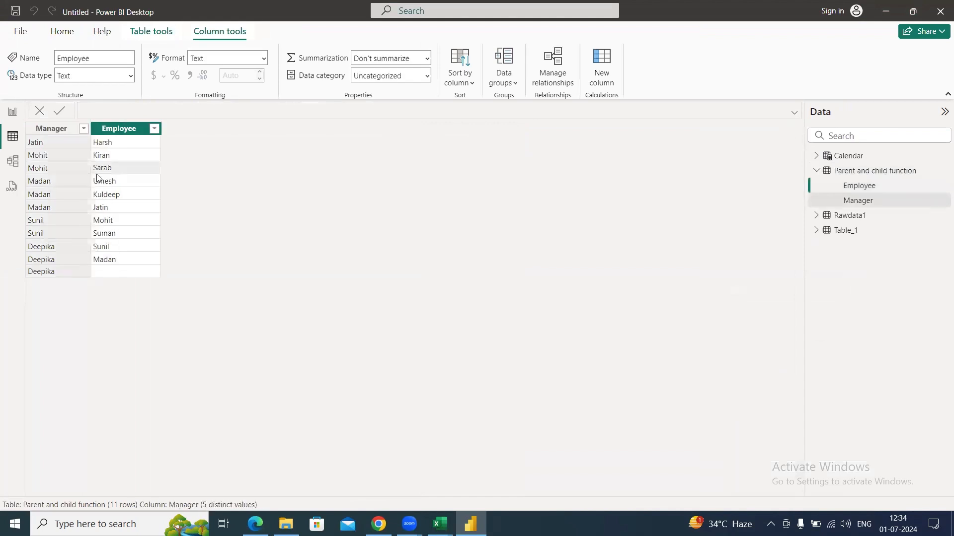
{"action": "left_click", "coordinate": [121, 131]}
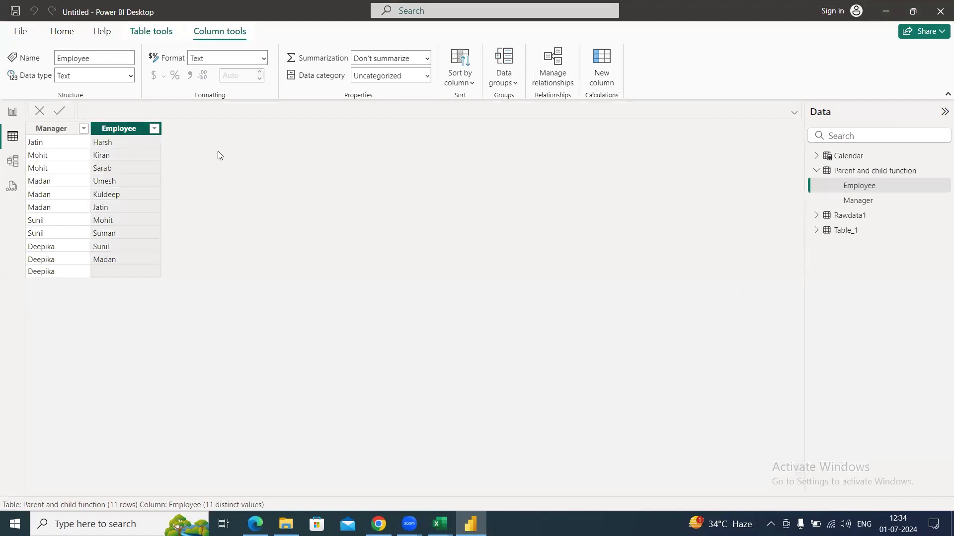
Add a calculated column Path = PATH('Parent and child function'[Employee],'Parent and child function'[Manager]).
{"action": "left_click", "coordinate": [603, 79]}
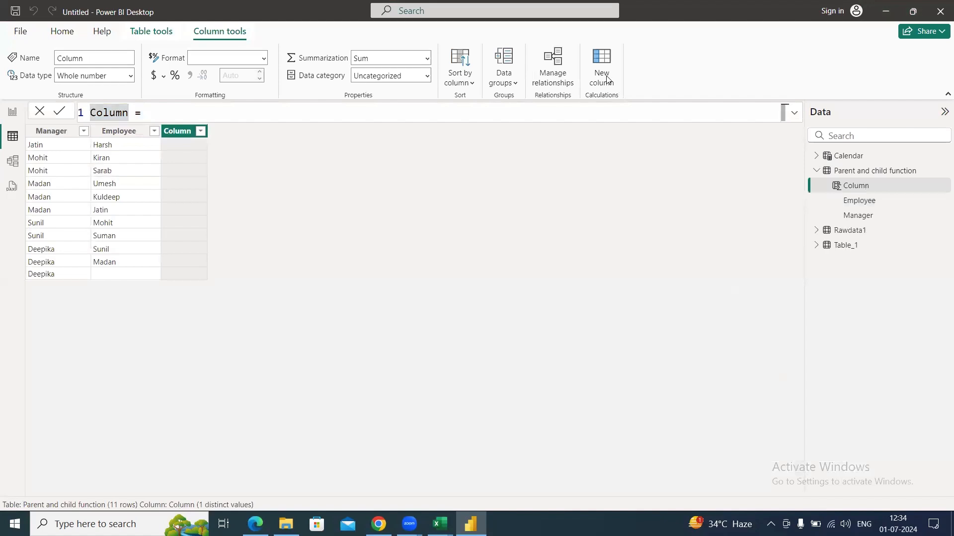
{"action": "type", "text": "Path"}
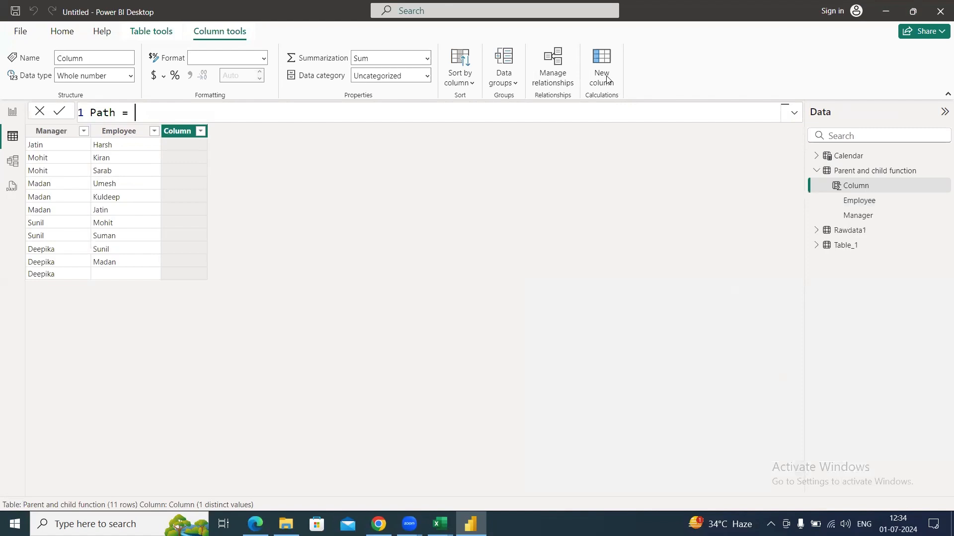
{"action": "type", "text": "Path"}
{"action": "key", "text": "Tab"}
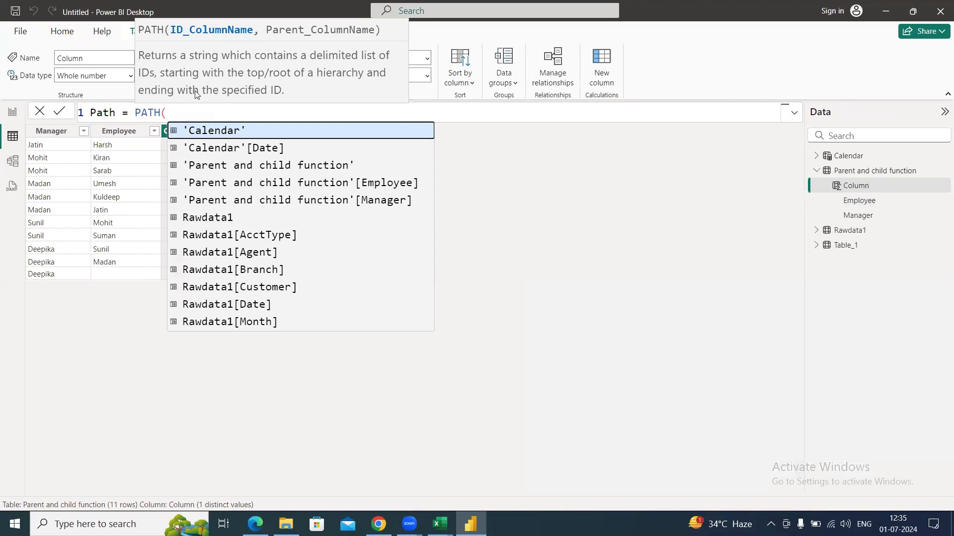
{"action": "type", "text": "Emp"}
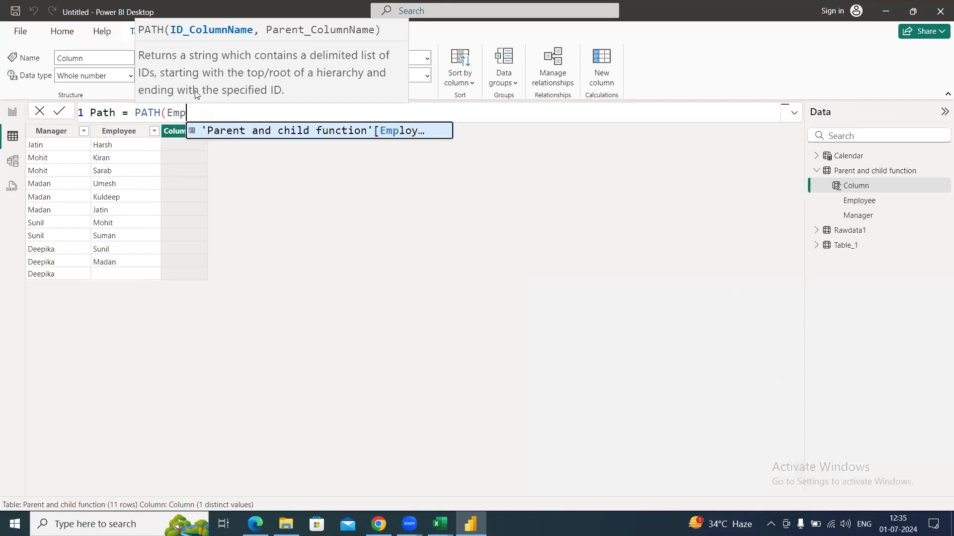
{"action": "key", "text": "BackSpace"}
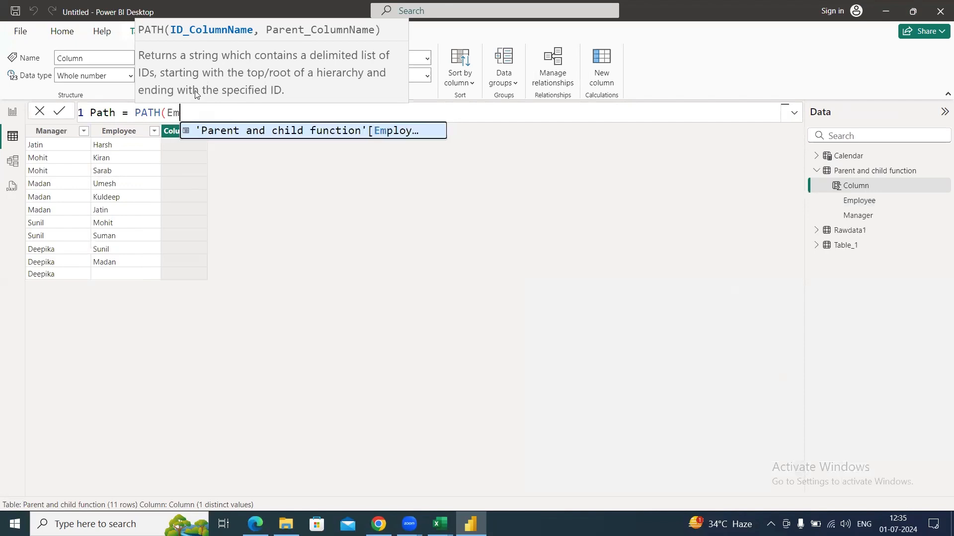
{"action": "key", "text": "Tab"}
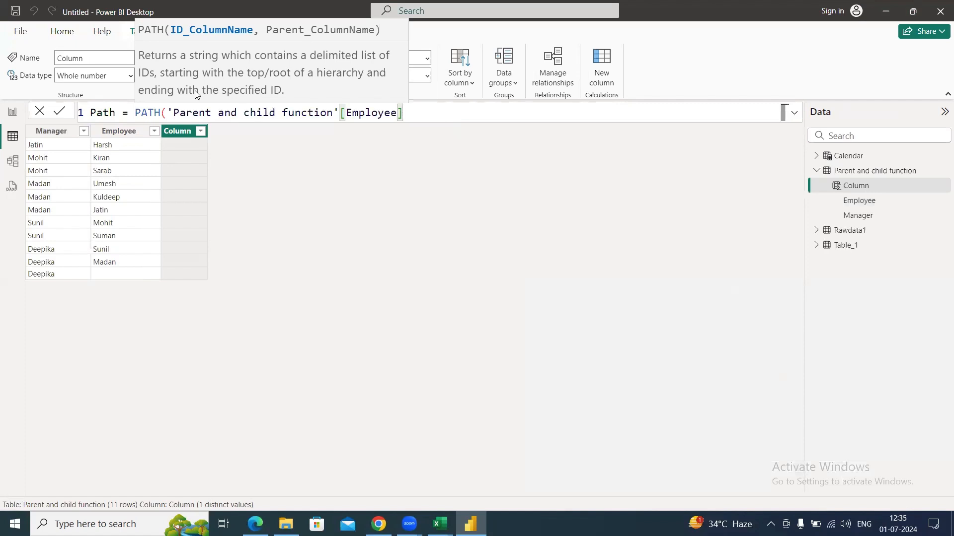
{"action": "type", "text": ","}
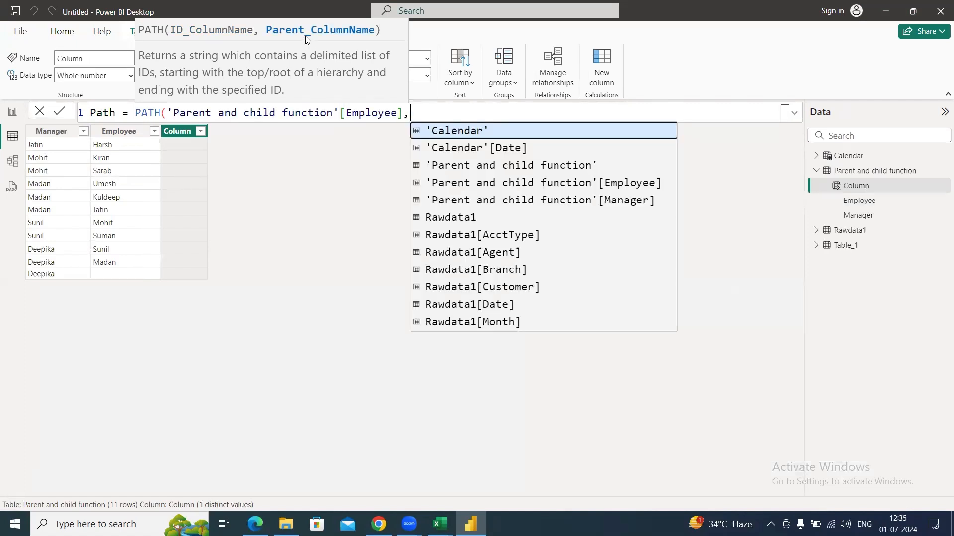
{"action": "type", "text": "Mana"}
{"action": "key", "text": "Tab"}
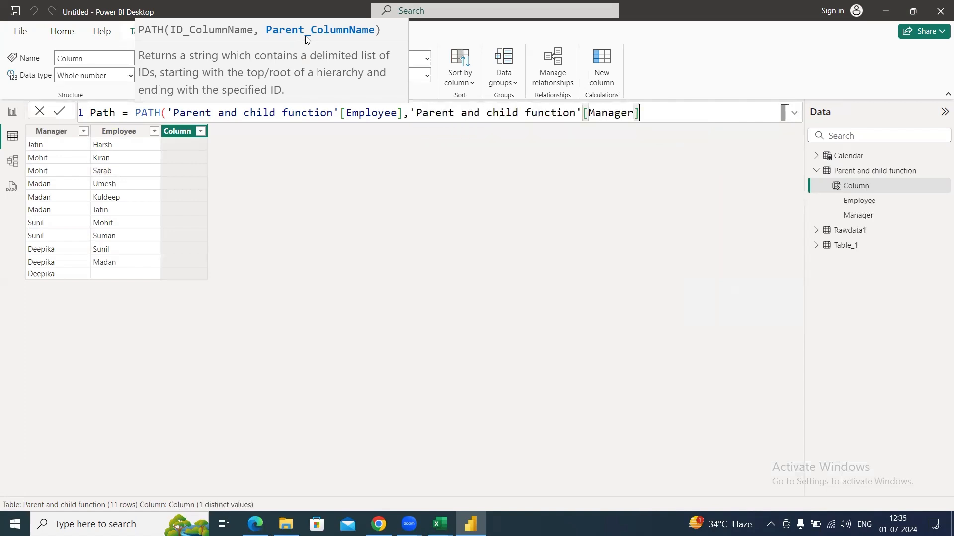
{"action": "type", "text": ")"}
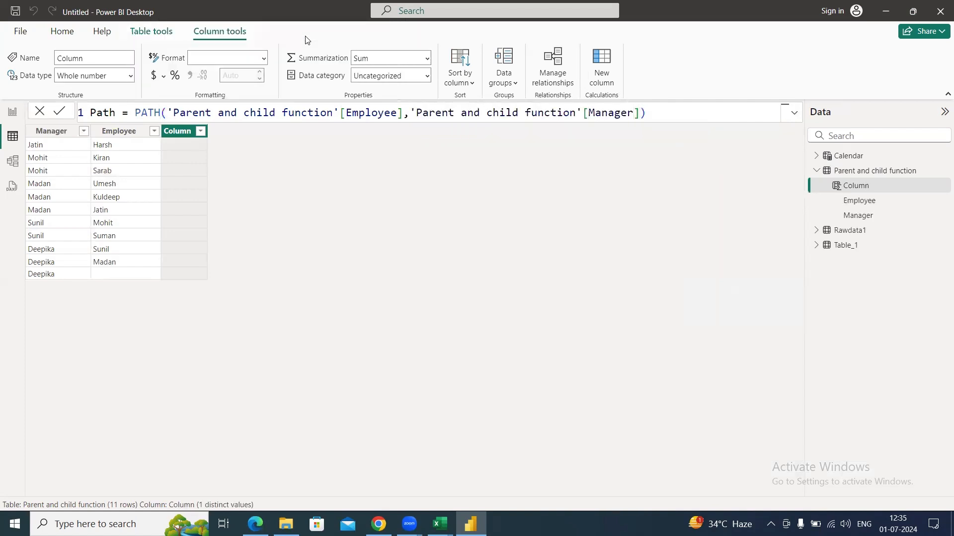
{"action": "key", "text": "Return"}
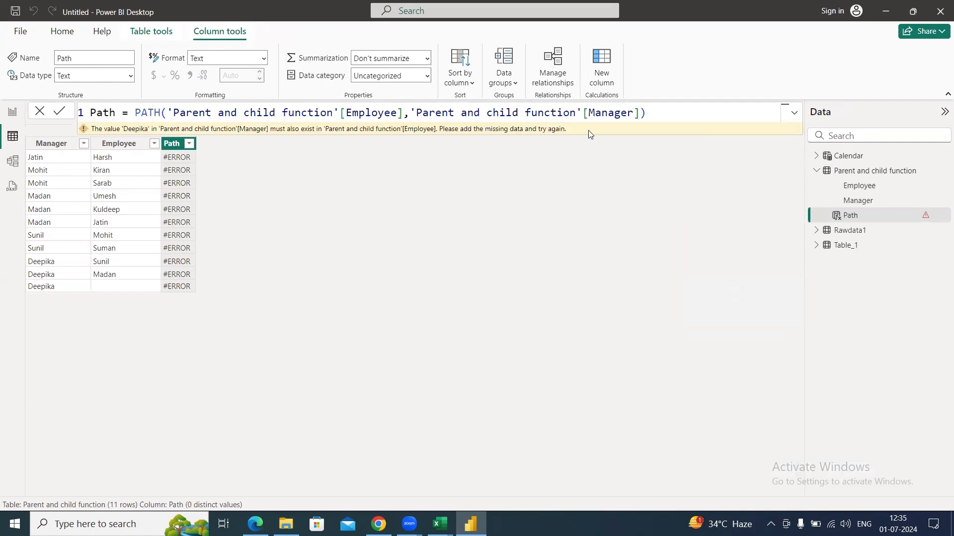
Swap the PATH arguments so Manager comes before Employee, apply the formula, and widen the Path column.
{"action": "left_click", "coordinate": [639, 115]}
{"action": "left_click_drag", "start_coordinate": [639, 116], "coordinate": [403, 113]}
{"action": "key", "text": "ctrl+c"}
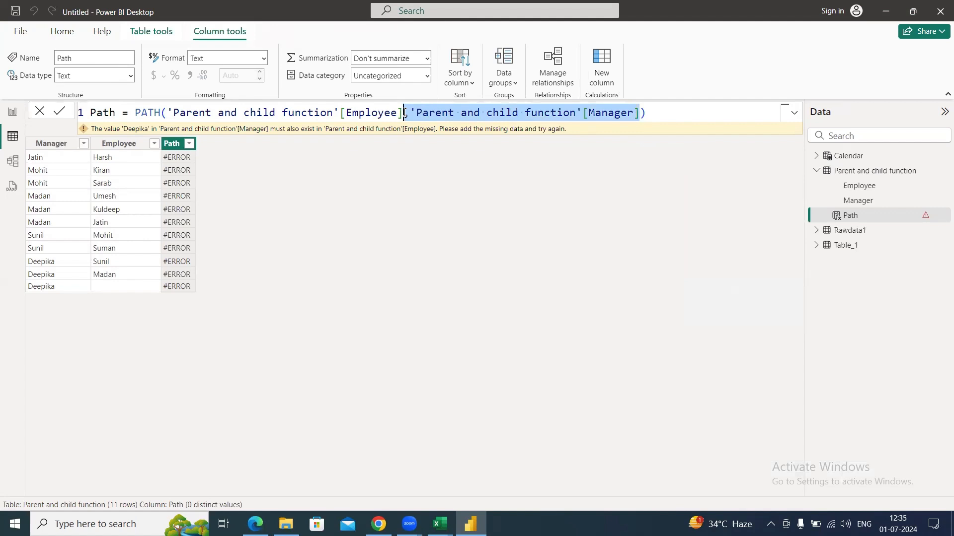
{"action": "key", "text": "BackSpace"}
{"action": "key", "text": "shift+Left"}
{"action": "key", "text": "shift+Left"}
{"action": "key", "text": "shift+Left"}
{"action": "key", "text": "shift+Left"}
{"action": "key", "text": "shift+Left"}
{"action": "key", "text": "shift+Left"}
{"action": "key", "text": "shift+Left"}
{"action": "key", "text": "shift+Left"}
{"action": "key", "text": "shift+Left"}
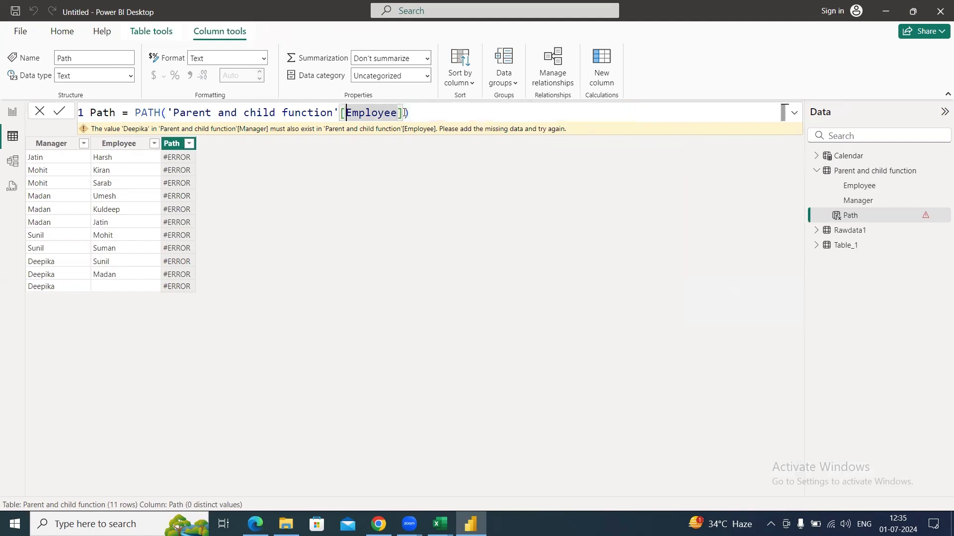
{"action": "key", "text": "Left"}
{"action": "key", "text": "Left"}
{"action": "key", "text": "Left"}
{"action": "key", "text": "Left"}
{"action": "key", "text": "Left"}
{"action": "key", "text": "Left"}
{"action": "key", "text": "Left"}
{"action": "key", "text": "Left"}
{"action": "key", "text": "Left"}
{"action": "key", "text": "Left"}
{"action": "key", "text": "Left"}
{"action": "key", "text": "Left"}
{"action": "key", "text": "Left"}
{"action": "key", "text": "Left"}
{"action": "key", "text": "Left"}
{"action": "key", "text": "Left"}
{"action": "key", "text": "Left"}
{"action": "key", "text": "Left"}
{"action": "key", "text": "Left"}
{"action": "key", "text": "Left"}
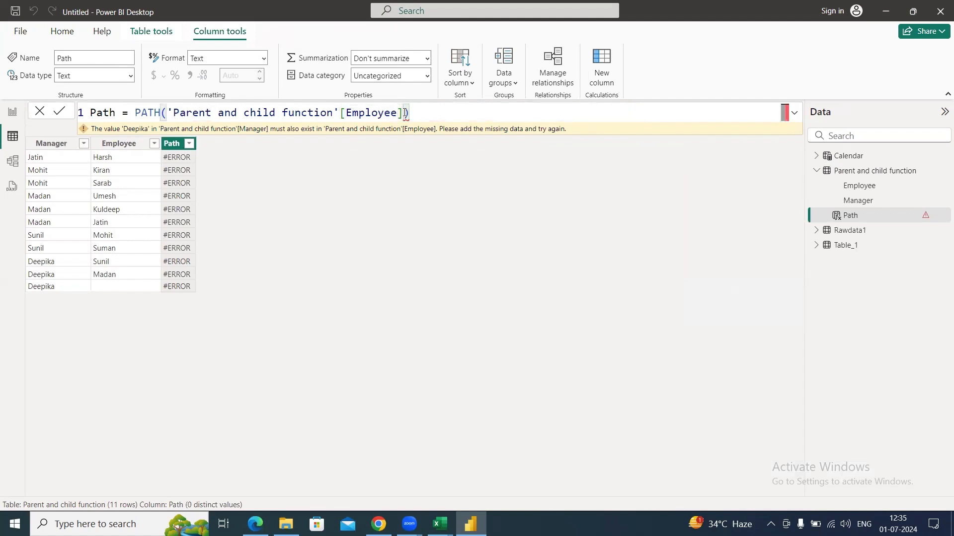
{"action": "key", "text": "ctrl+v"}
{"action": "type", "text": ","}
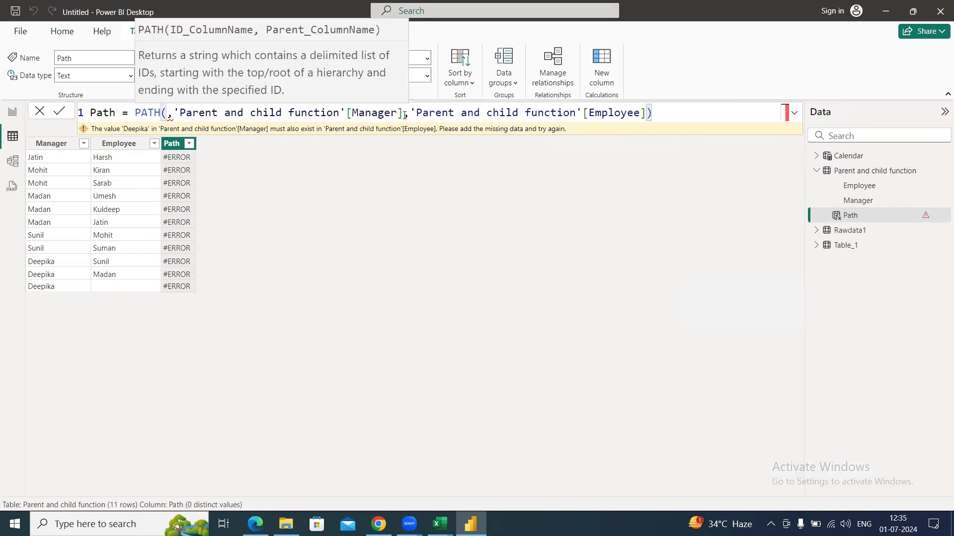
{"action": "left_click", "coordinate": [177, 110]}
{"action": "key", "text": "BackSpace"}
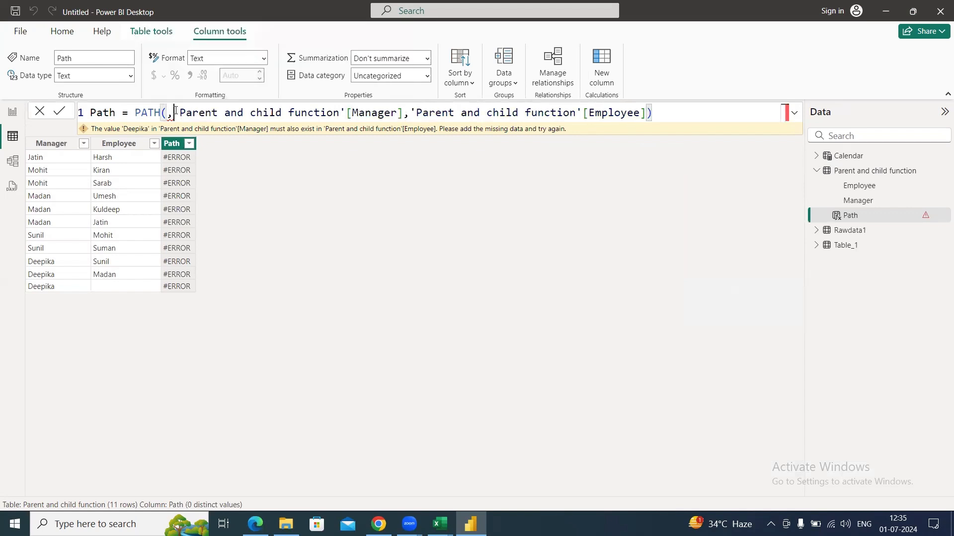
{"action": "left_click", "coordinate": [55, 114]}
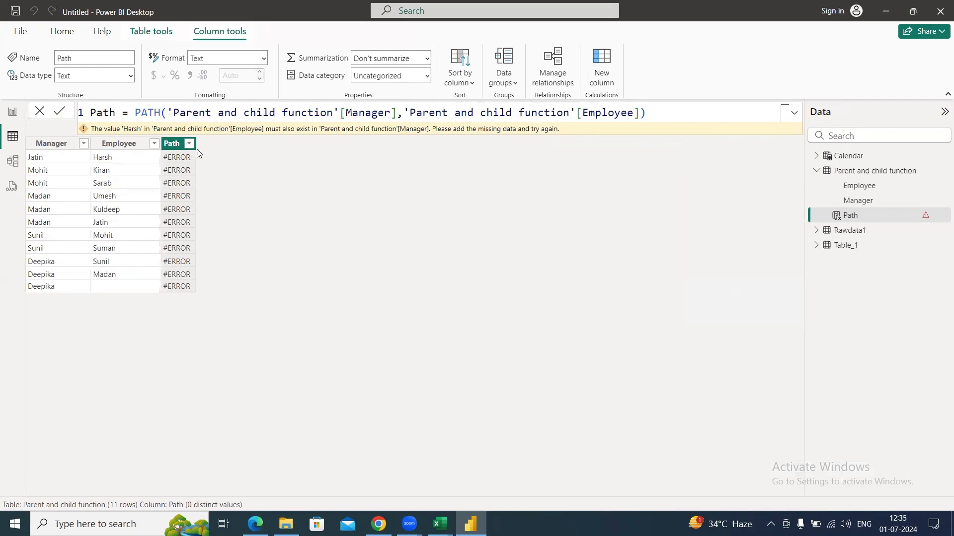
{"action": "left_click_drag", "start_coordinate": [196, 144], "coordinate": [237, 233]}
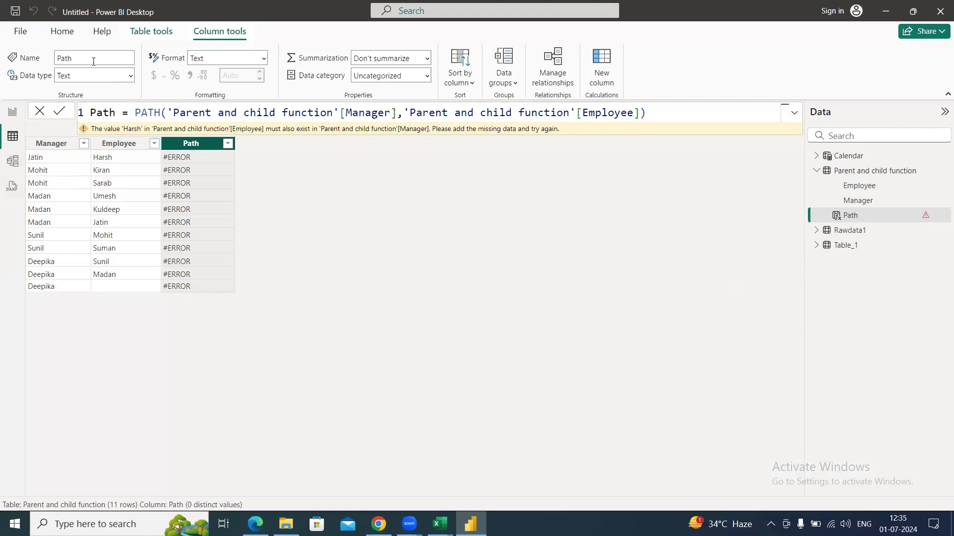
Open the Power Query Editor for the report's data and display the "Parent and child function" query.
{"action": "left_click", "coordinate": [62, 31]}
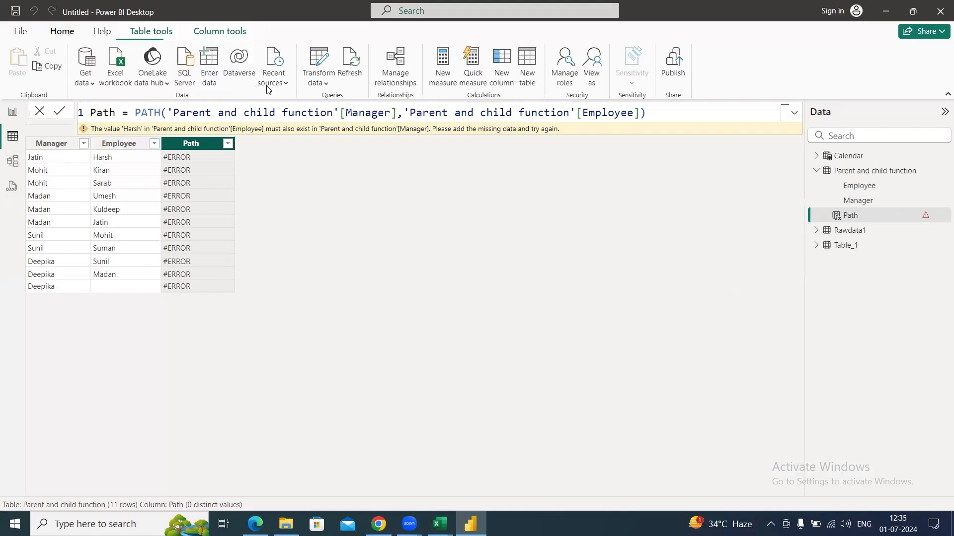
{"action": "left_click", "coordinate": [328, 82]}
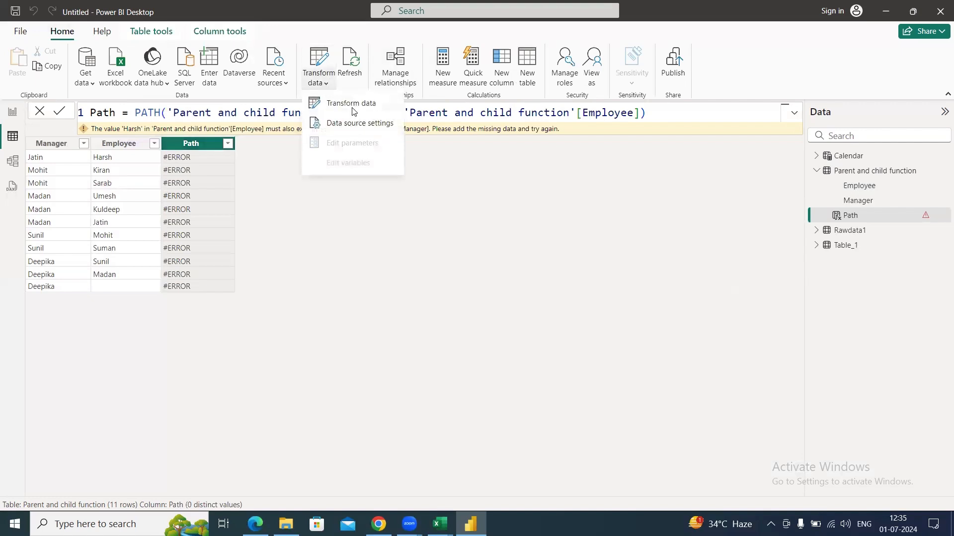
{"action": "left_click", "coordinate": [354, 105]}
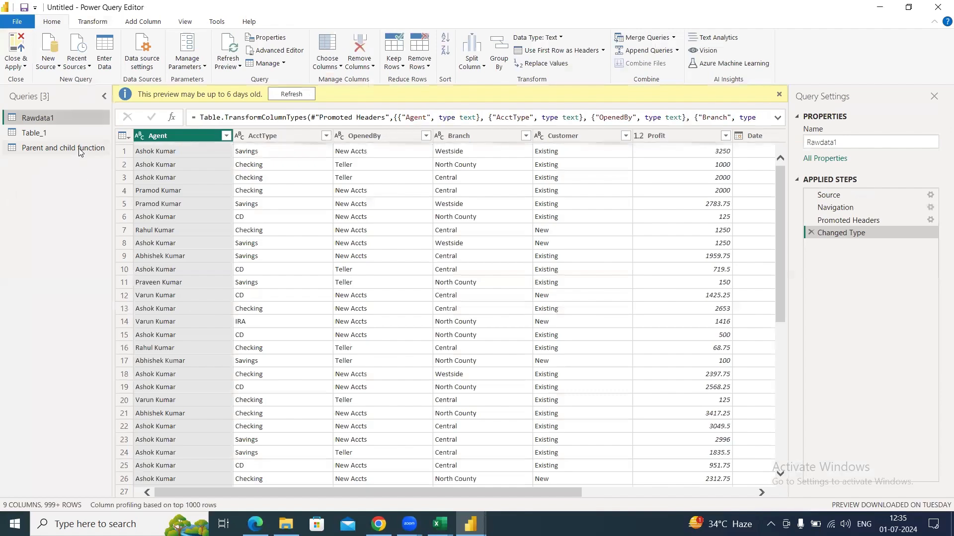
{"action": "left_click", "coordinate": [94, 148]}
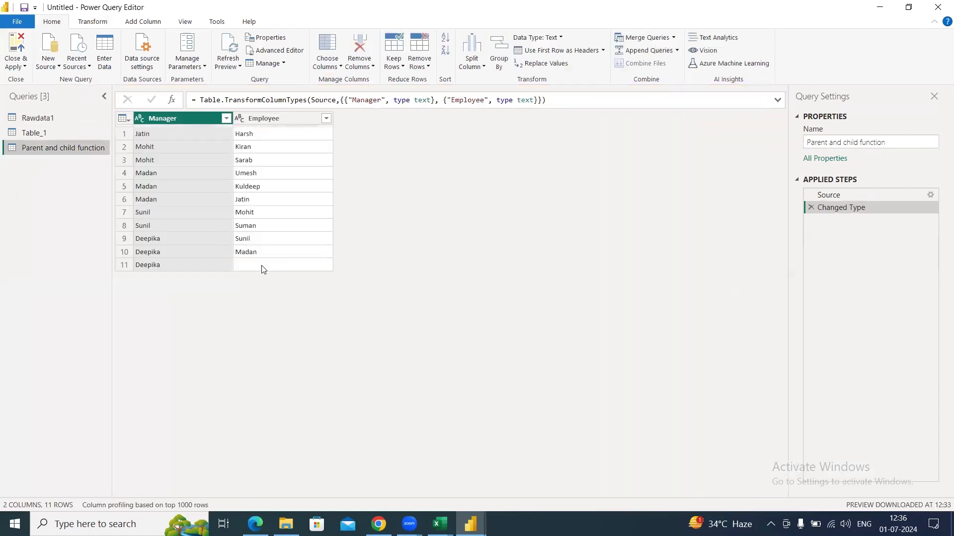
Replace the blank value in the Employee column with the manager's name from the same row, and close and apply the query changes.
{"action": "right_click", "coordinate": [263, 268]}
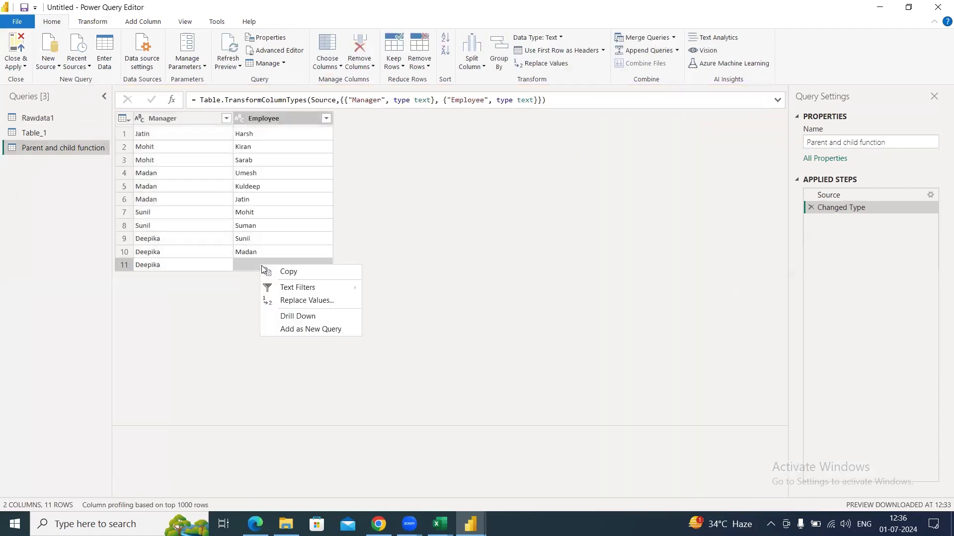
{"action": "left_click", "coordinate": [308, 301]}
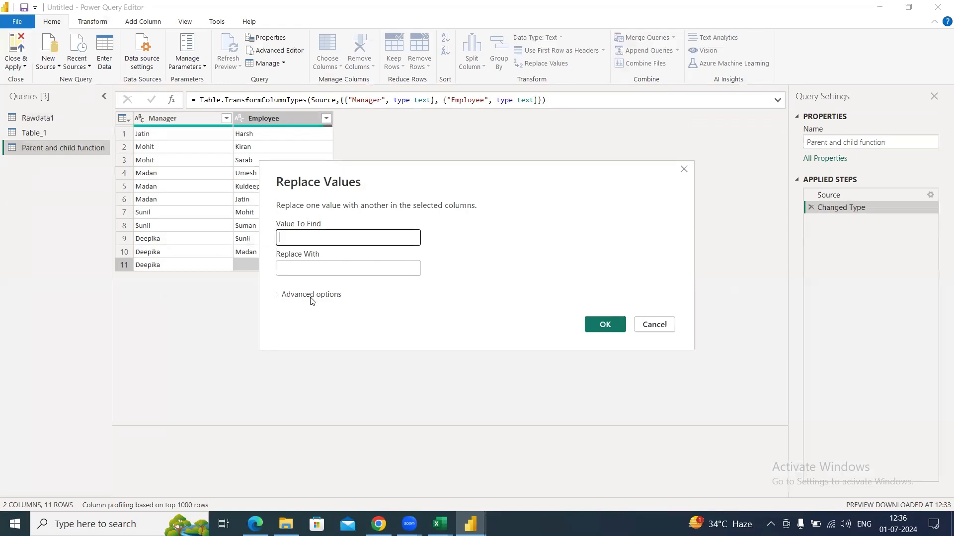
{"action": "left_click", "coordinate": [304, 268]}
{"action": "type", "text": "pika"}
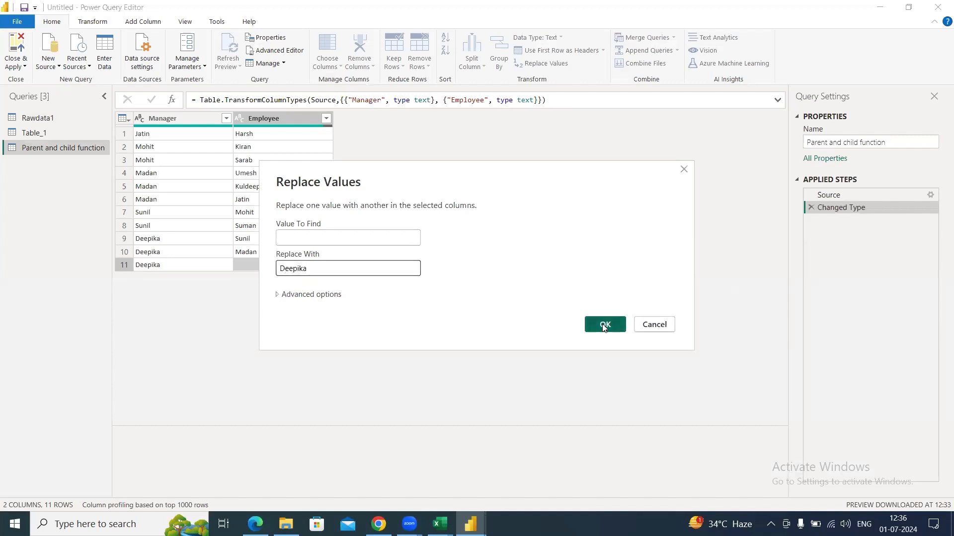
{"action": "left_click", "coordinate": [604, 324]}
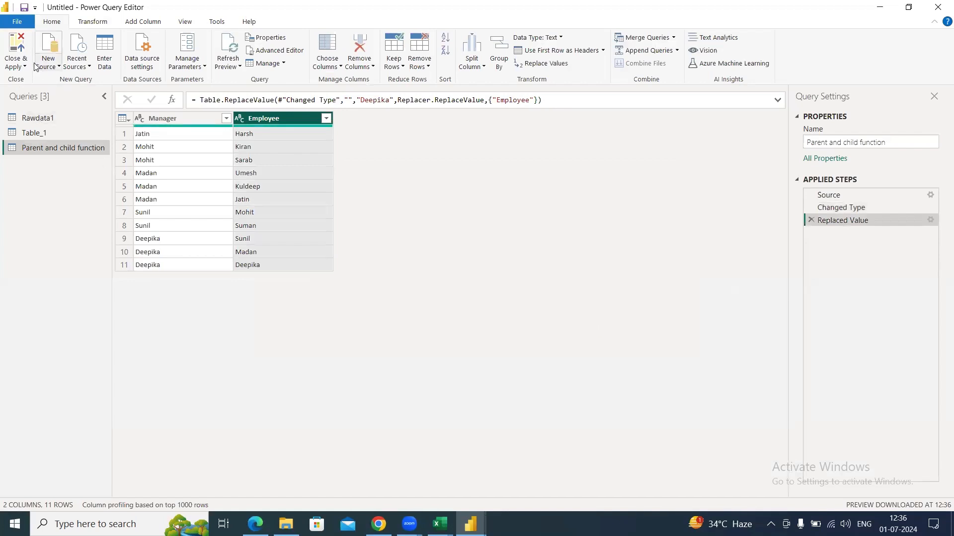
{"action": "left_click", "coordinate": [16, 64]}
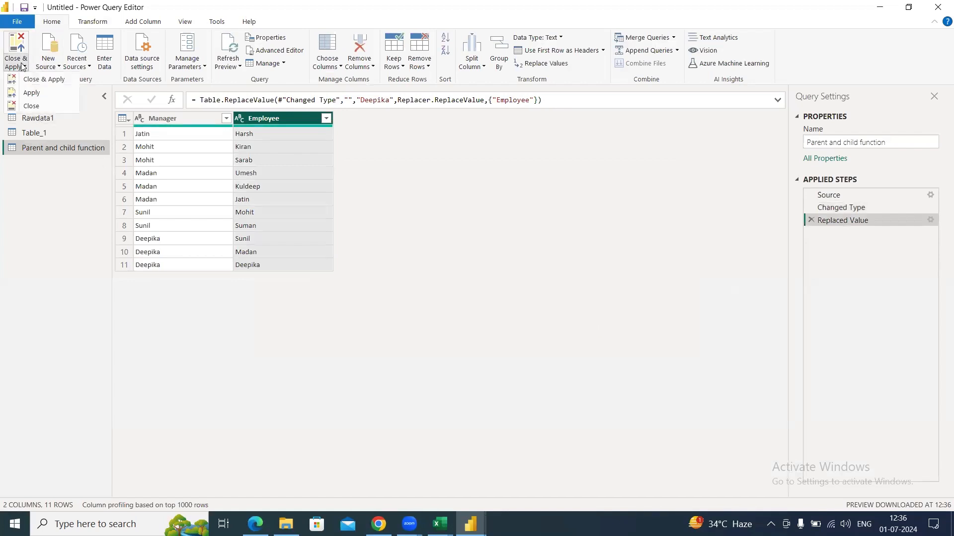
{"action": "left_click", "coordinate": [54, 81]}
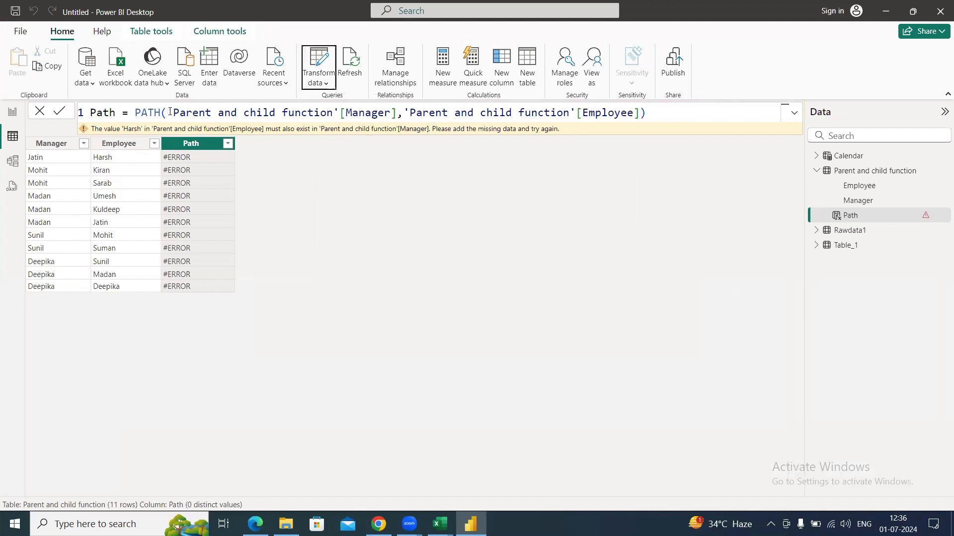
Change the Path formula to PATH('Parent and child function'[Employee],'Parent and child function'[Manager]), apply it, and widen the Path column.
{"action": "left_click_drag", "start_coordinate": [168, 113], "coordinate": [404, 115]}
{"action": "key", "text": "ctrl+c"}
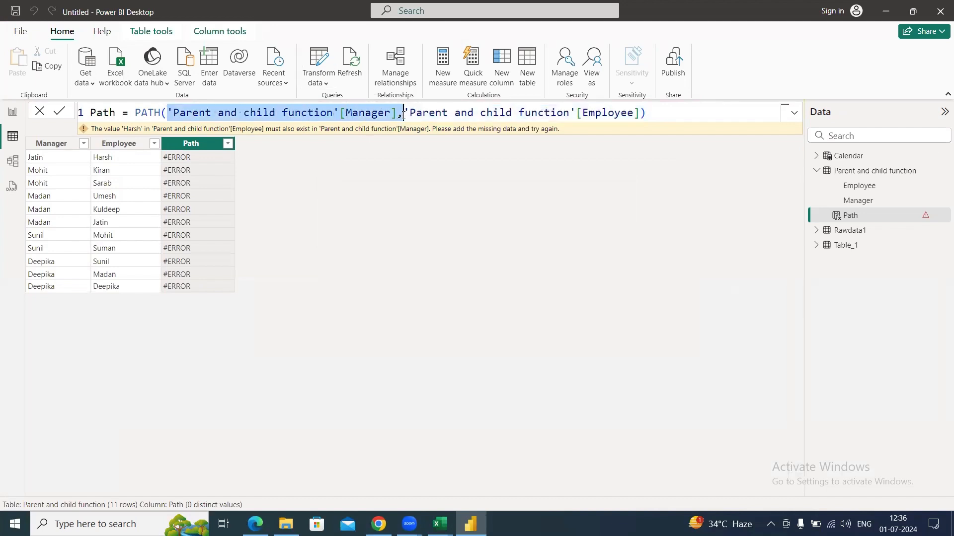
{"action": "key", "text": "BackSpace"}
{"action": "key", "text": "ctrl+Right"}
{"action": "key", "text": "ctrl+Right"}
{"action": "key", "text": "ctrl+Right"}
{"action": "key", "text": "ctrl+Right"}
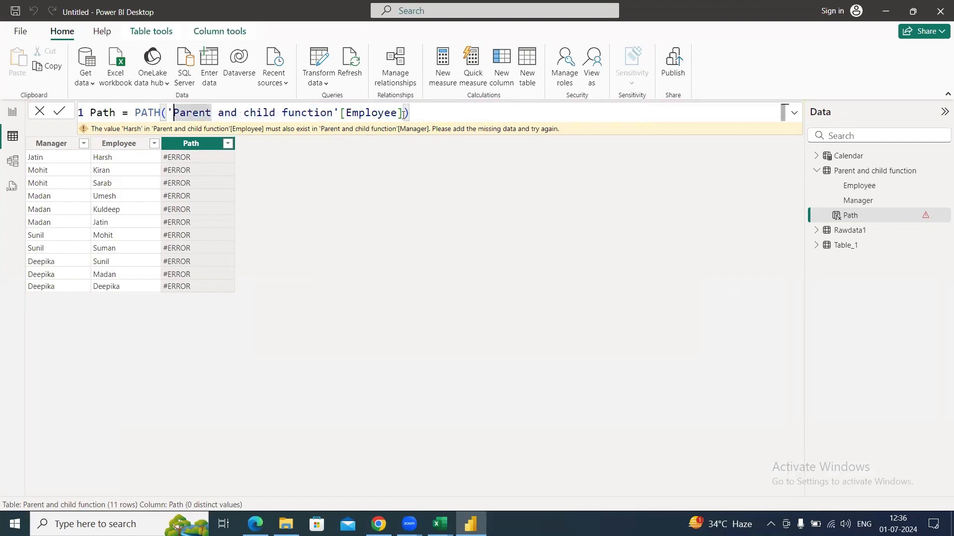
{"action": "key", "text": "Right"}
{"action": "key", "text": "Right"}
{"action": "key", "text": "Right"}
{"action": "key", "text": "Right"}
{"action": "key", "text": "Right"}
{"action": "key", "text": "Right"}
{"action": "key", "text": "Right"}
{"action": "key", "text": "Right"}
{"action": "key", "text": "Right"}
{"action": "key", "text": "Right"}
{"action": "key", "text": "Right"}
{"action": "key", "text": "BackSpace"}
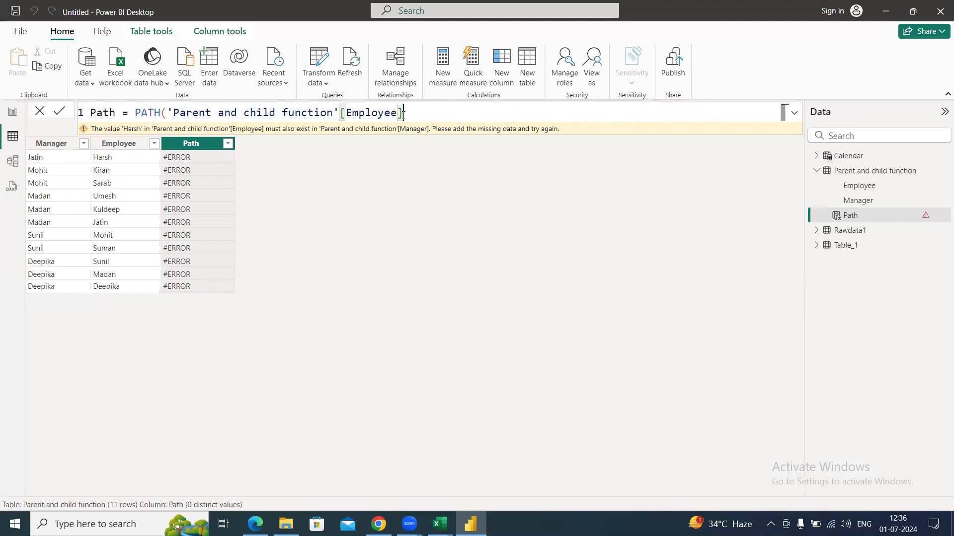
{"action": "type", "text": ","}
{"action": "key", "text": "ctrl+v"}
{"action": "key", "text": "Left"}
{"action": "key", "text": "BackSpace"}
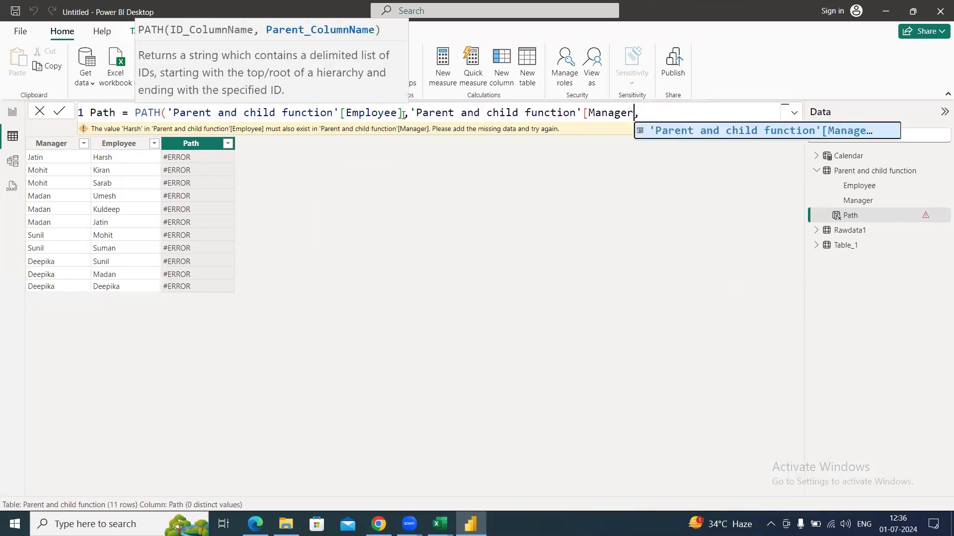
{"action": "type", "text": "]"}
{"action": "key", "text": "Delete"}
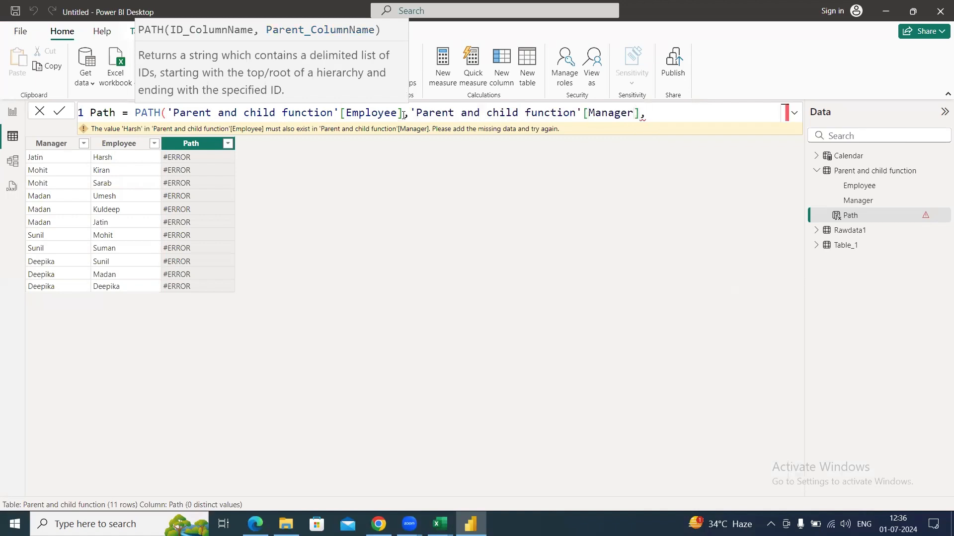
{"action": "type", "text": ")"}
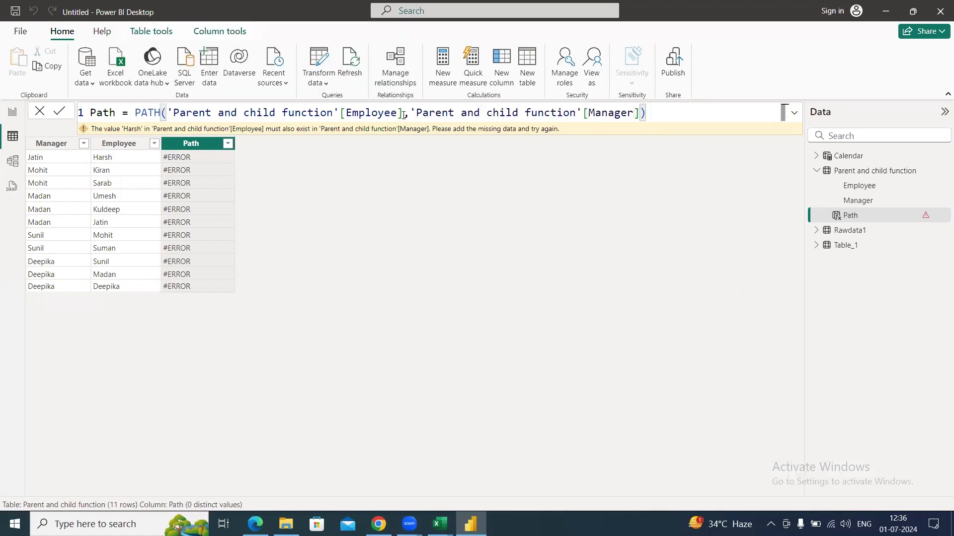
{"action": "key", "text": "Return"}
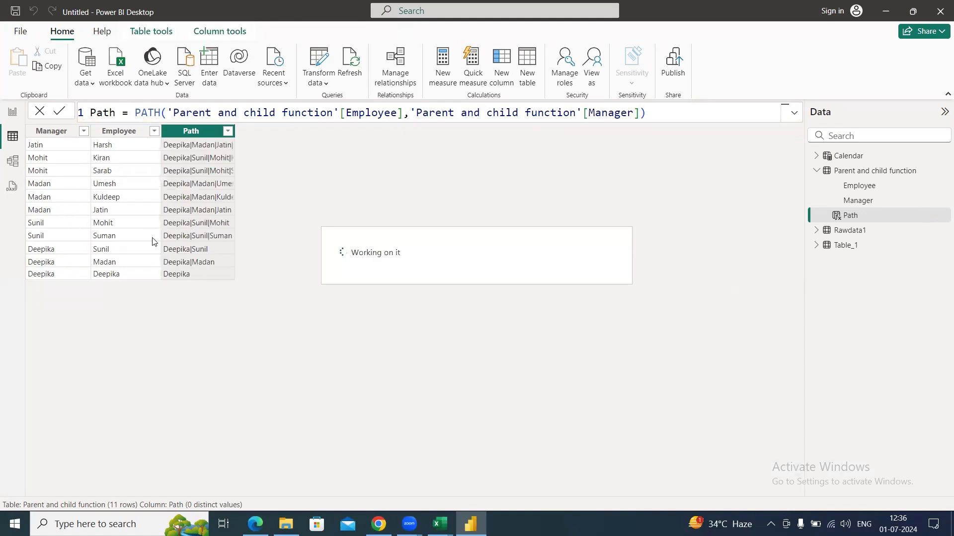
{"action": "left_click_drag", "start_coordinate": [235, 132], "coordinate": [318, 146]}
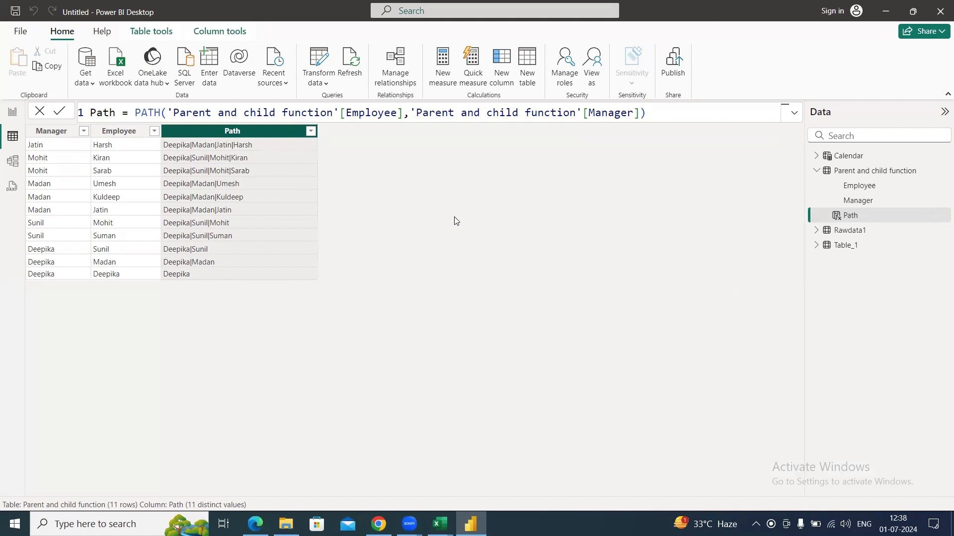
Switch to the Excel workbook and, on SummarySheet, clear the Status entries and mark only the Path function as Done.
{"action": "key", "text": "alt+Tab"}
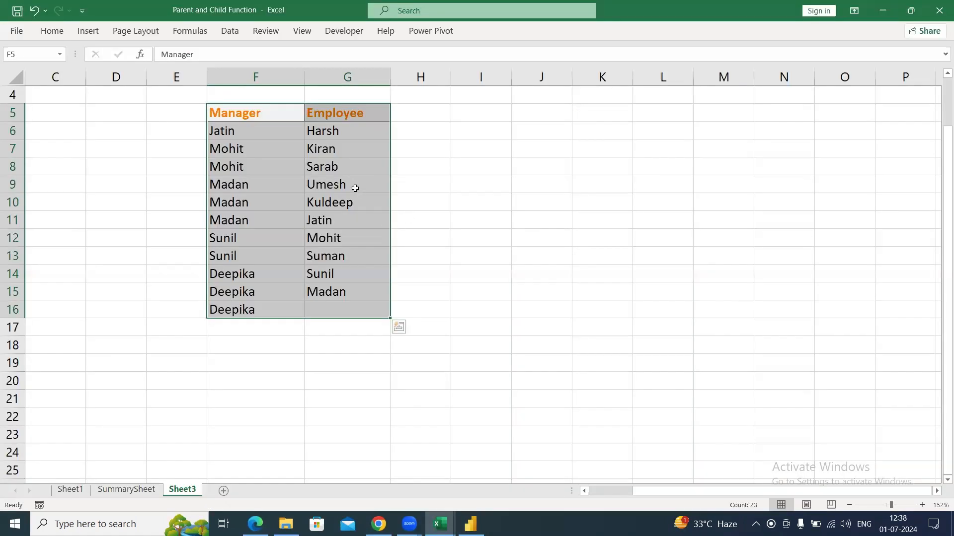
{"action": "left_click", "coordinate": [353, 187]}
{"action": "key", "text": "shift+Down"}
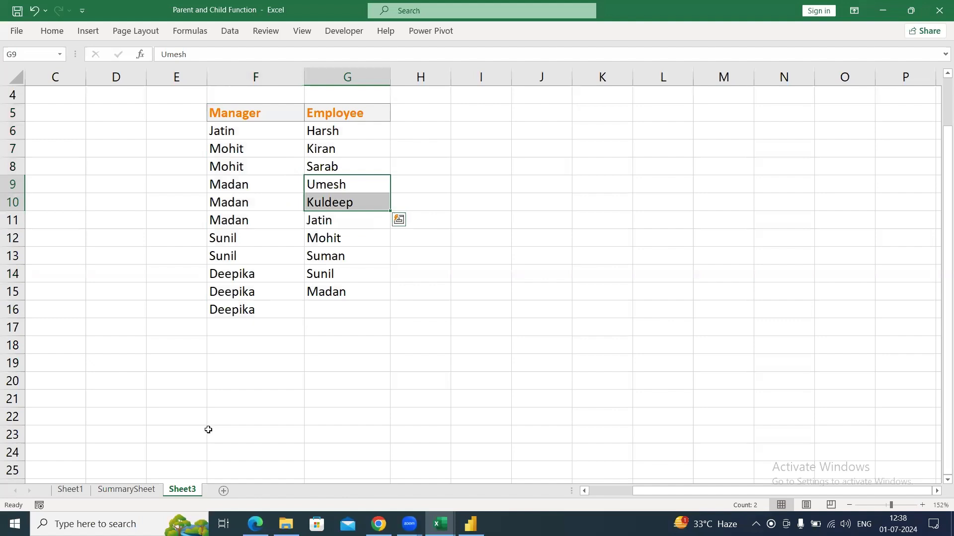
{"action": "left_click", "coordinate": [141, 491]}
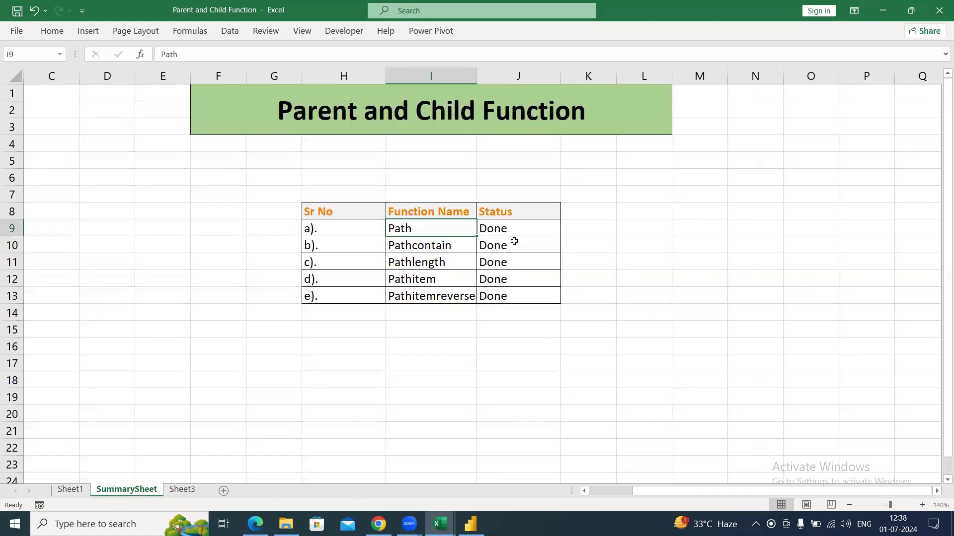
{"action": "left_click_drag", "start_coordinate": [516, 230], "coordinate": [514, 305]}
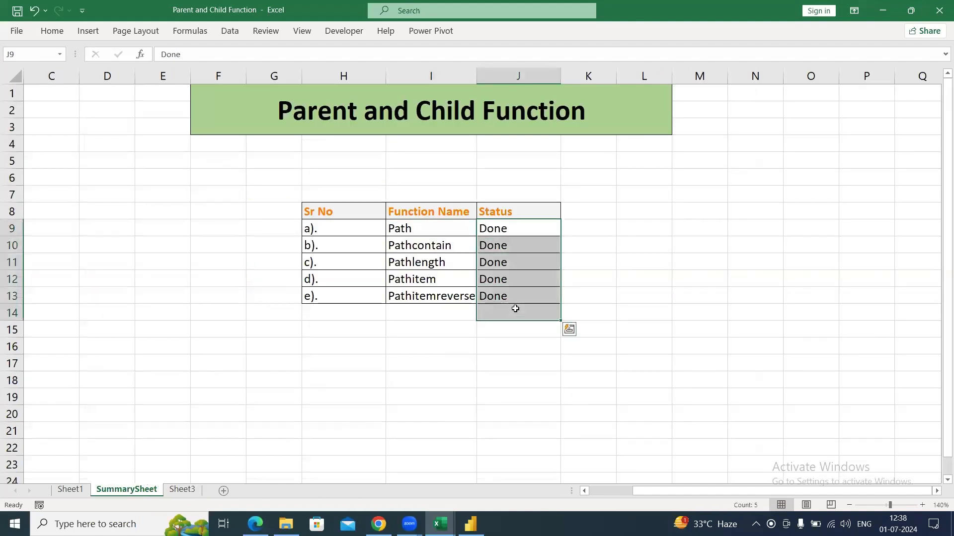
{"action": "key", "text": "Delete"}
{"action": "type", "text": "Done"}
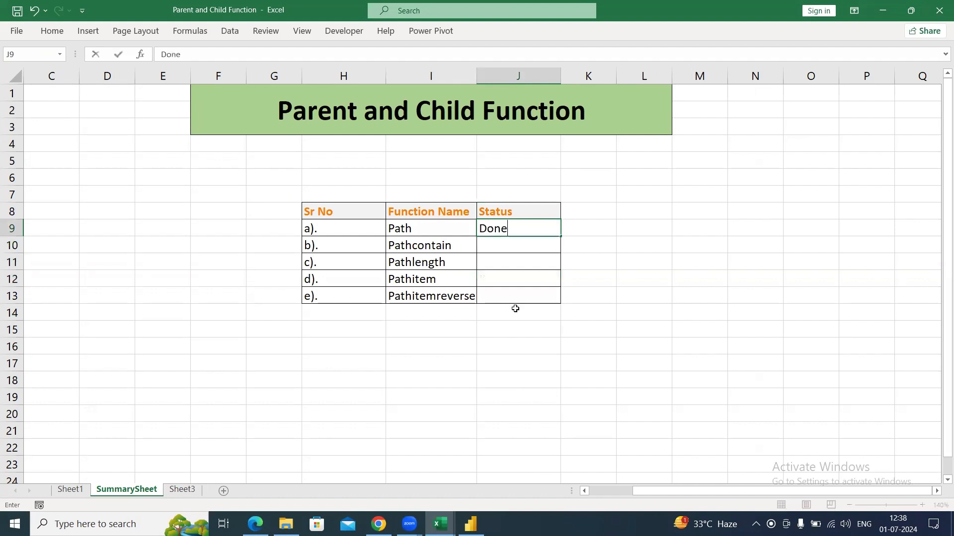
{"action": "key", "text": "Return"}
{"action": "key", "text": "Left"}
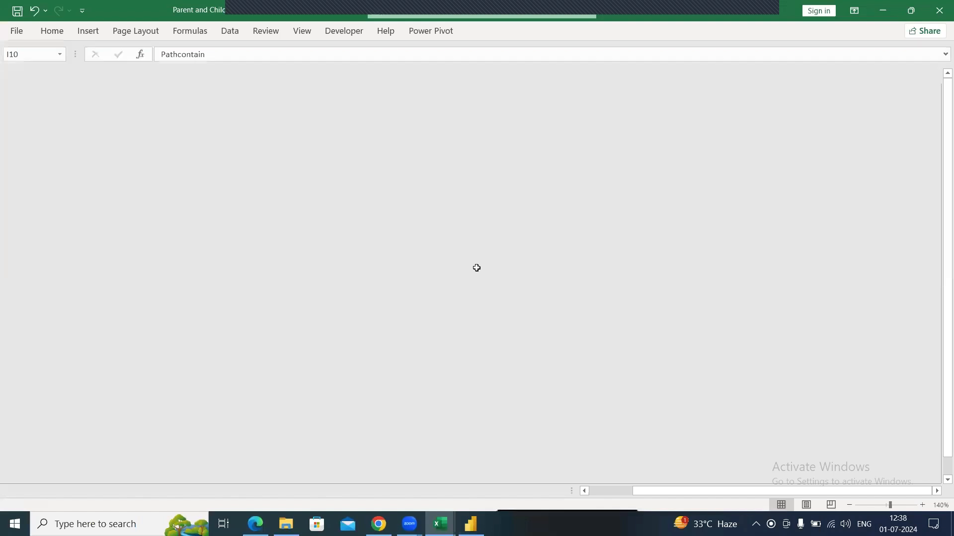
Switch to Power BI Desktop and start a new calculated column named PathContain that uses the PATHCONTAINS function.
{"action": "key", "text": "alt+Tab"}
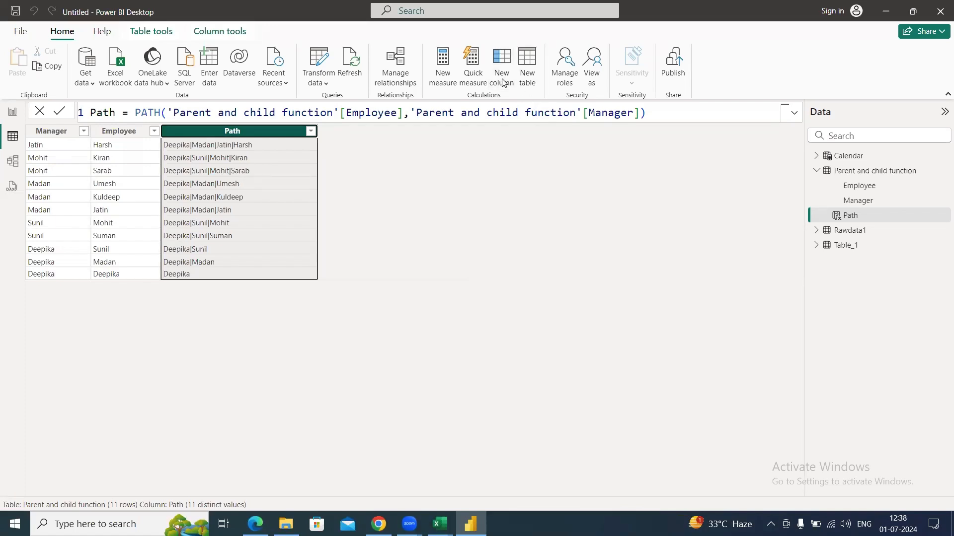
{"action": "left_click", "coordinate": [501, 75]}
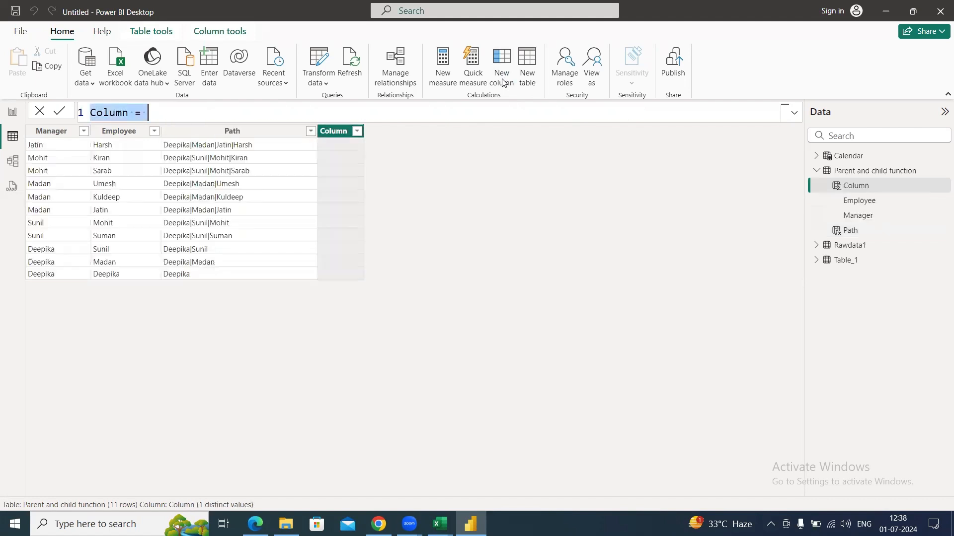
{"action": "type", "text": "Path"}
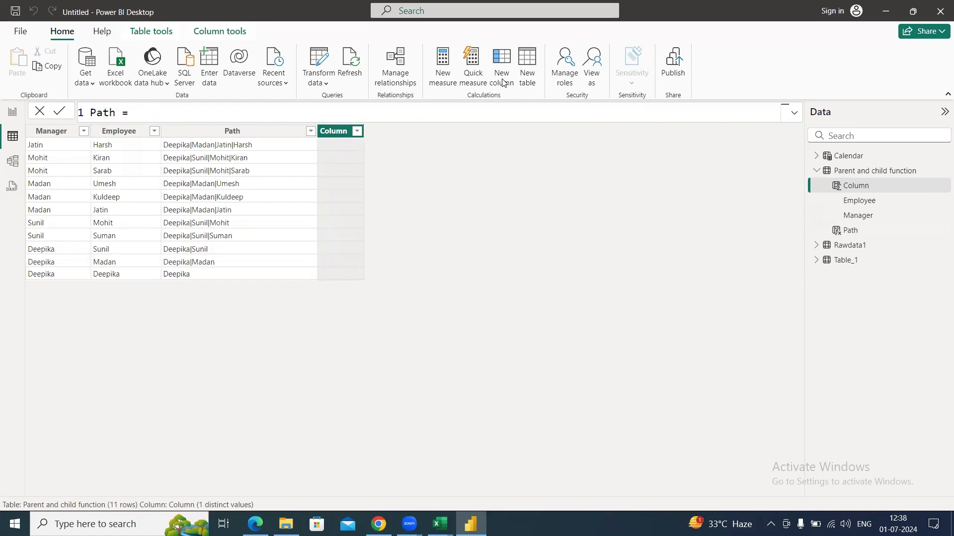
{"action": "type", "text": "Contain"}
{"action": "key", "text": "Right"}
{"action": "key", "text": "Right"}
{"action": "key", "text": "Right"}
{"action": "type", "text": "path"}
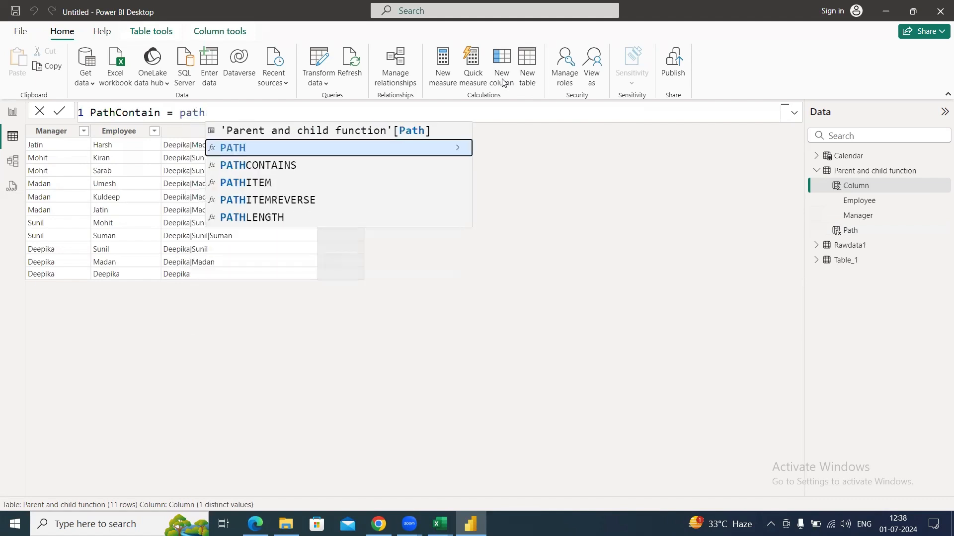
{"action": "key", "text": "Down"}
{"action": "key", "text": "Tab"}
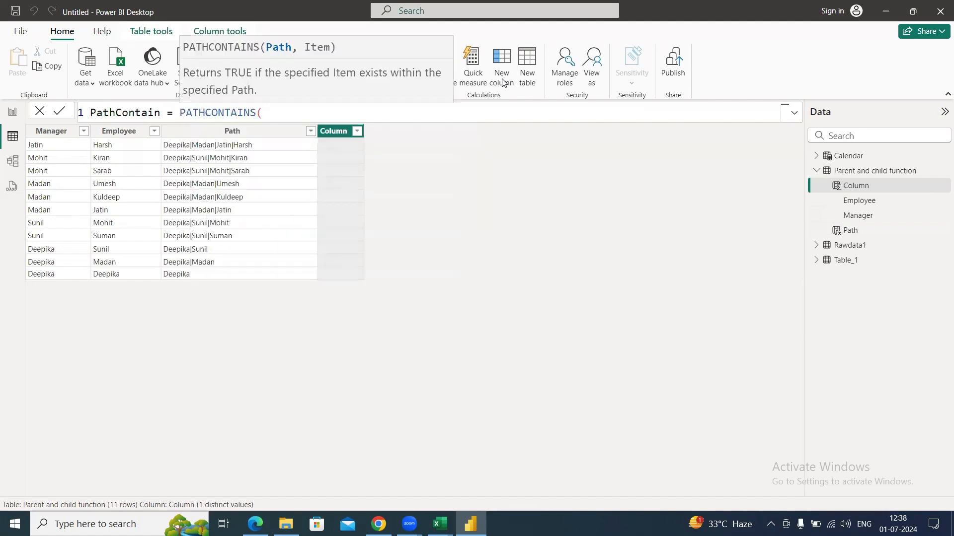
Enter PATH('Parent and child function'[Employee], 'Parent and child function'[Manager]) as the first argument of PATHCONTAINS.
{"action": "type", "text": "Path"}
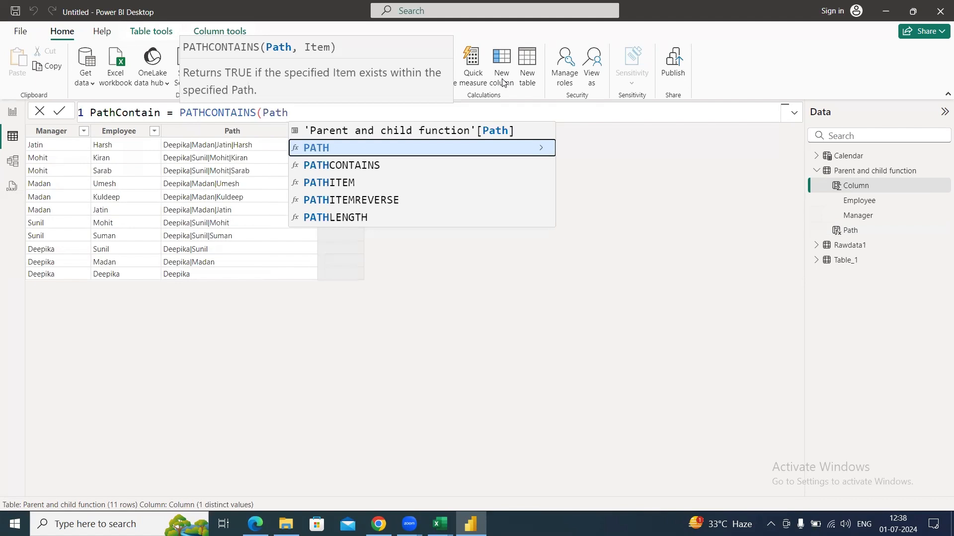
{"action": "key", "text": "Tab"}
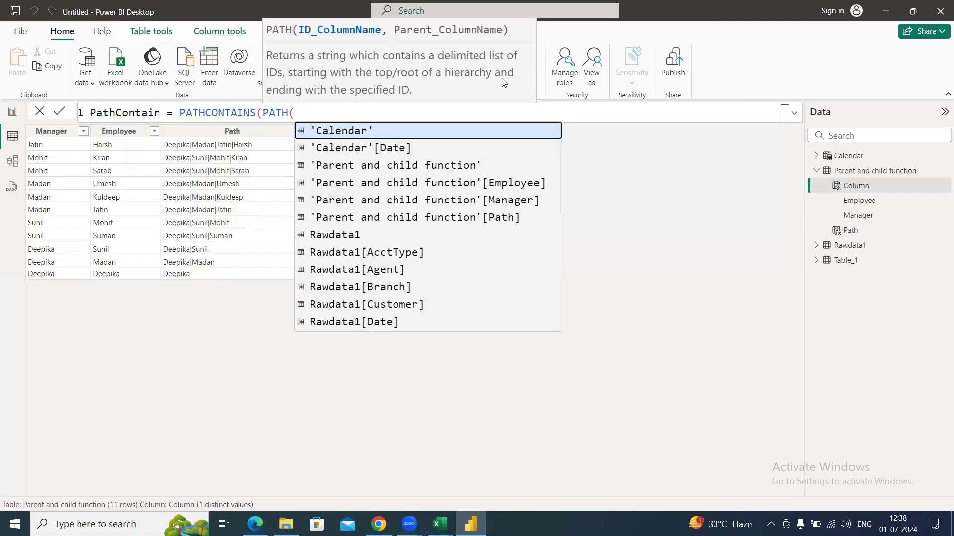
{"action": "type", "text": "emp"}
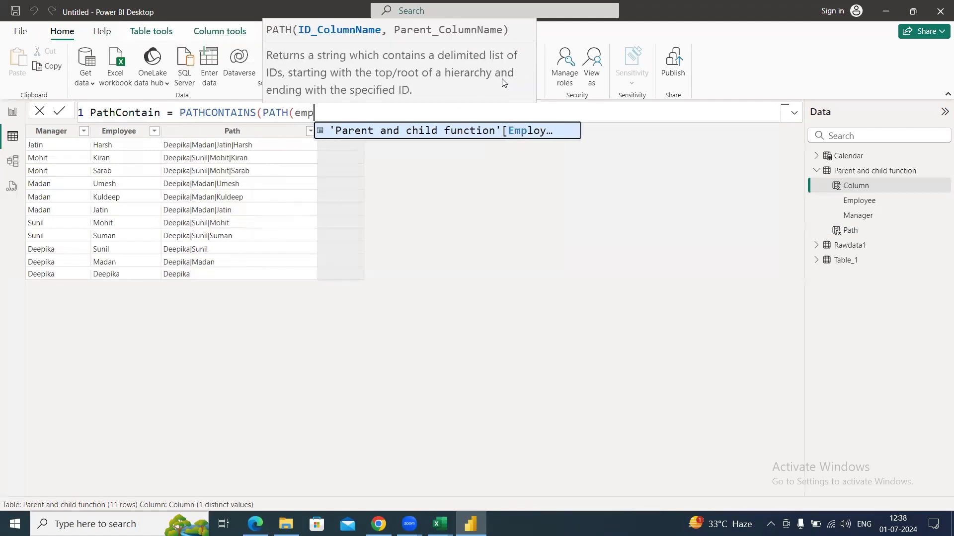
{"action": "key", "text": "Tab"}
{"action": "type", "text": ", mana"}
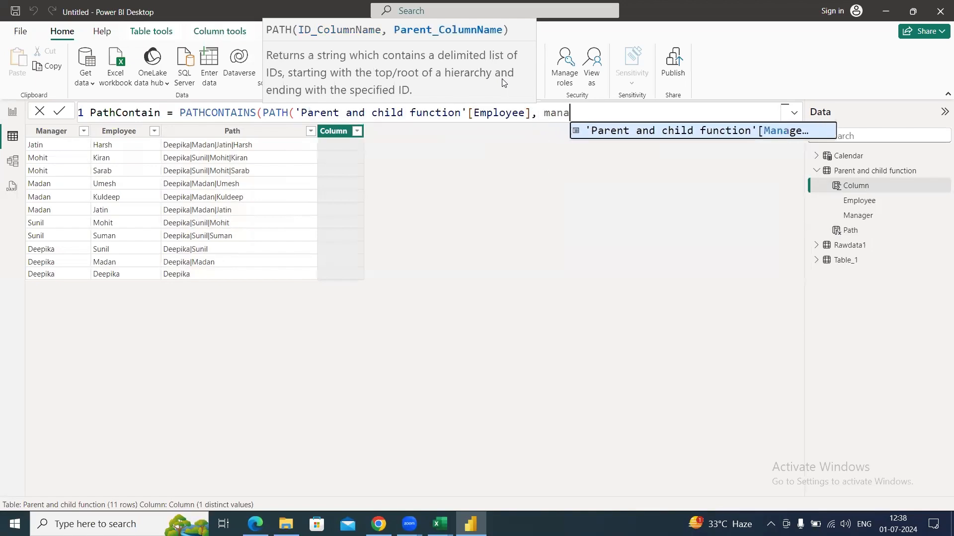
{"action": "key", "text": "Tab"}
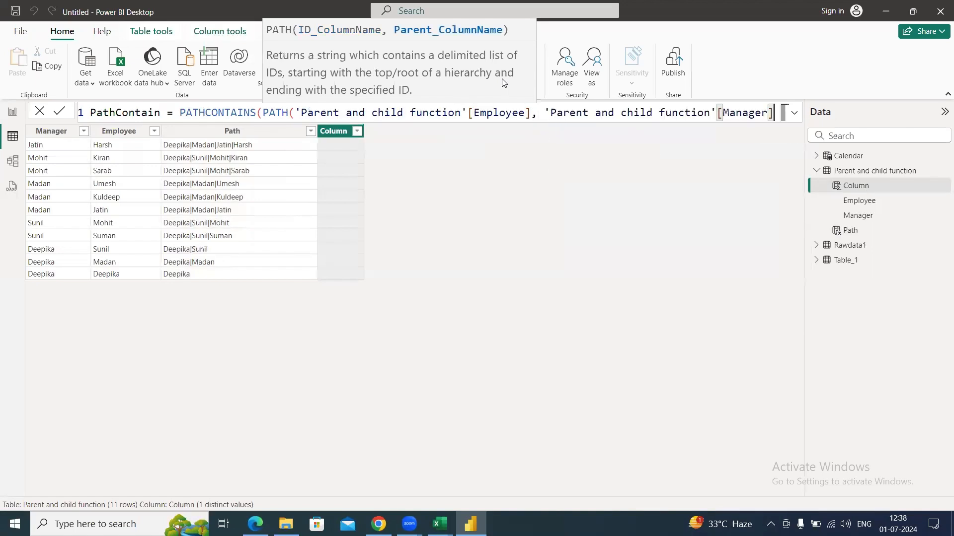
{"action": "type", "text": "),"}
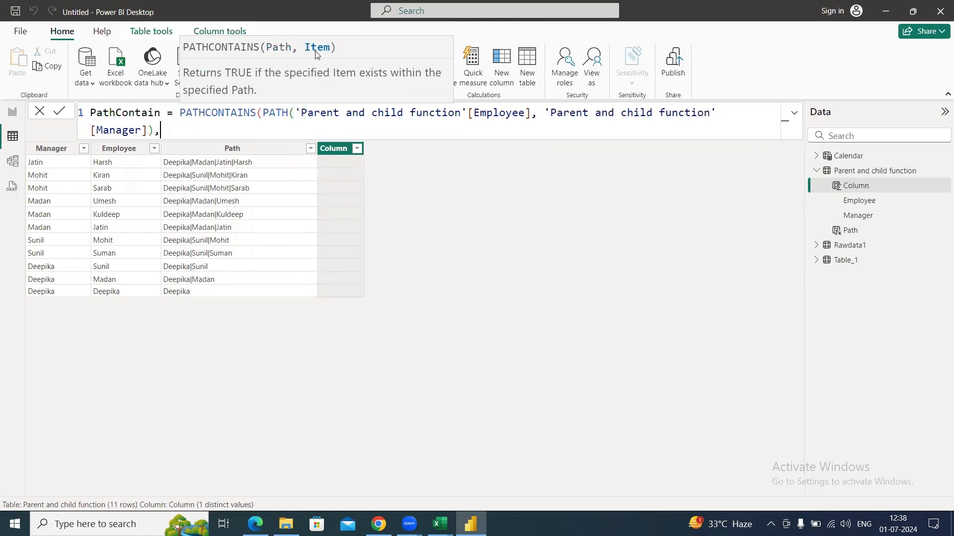
Complete the PATHCONTAINS formula with the employee name from the second-to-last row as the item, apply it, and widen the PathContain column.
{"action": "type", "text": "\"Madan\")"}
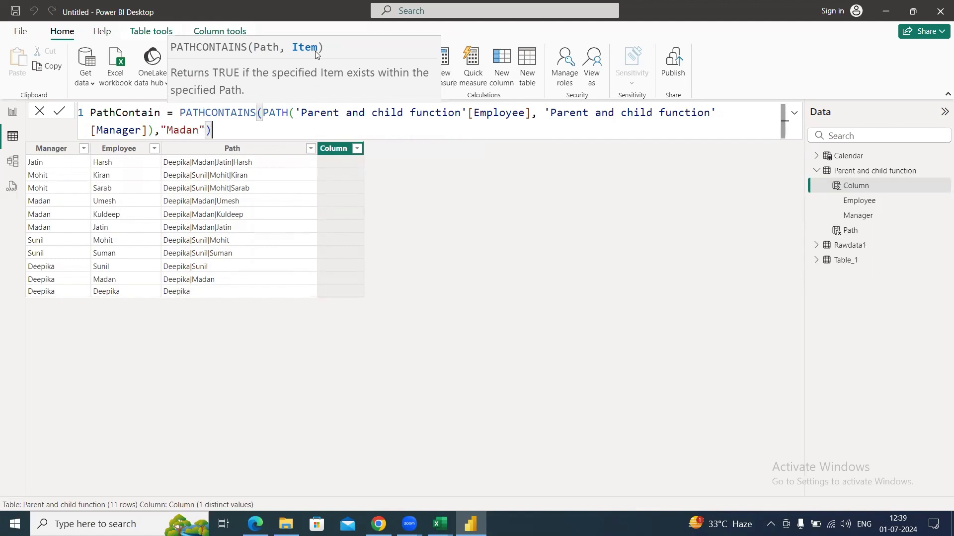
{"action": "key", "text": "Return"}
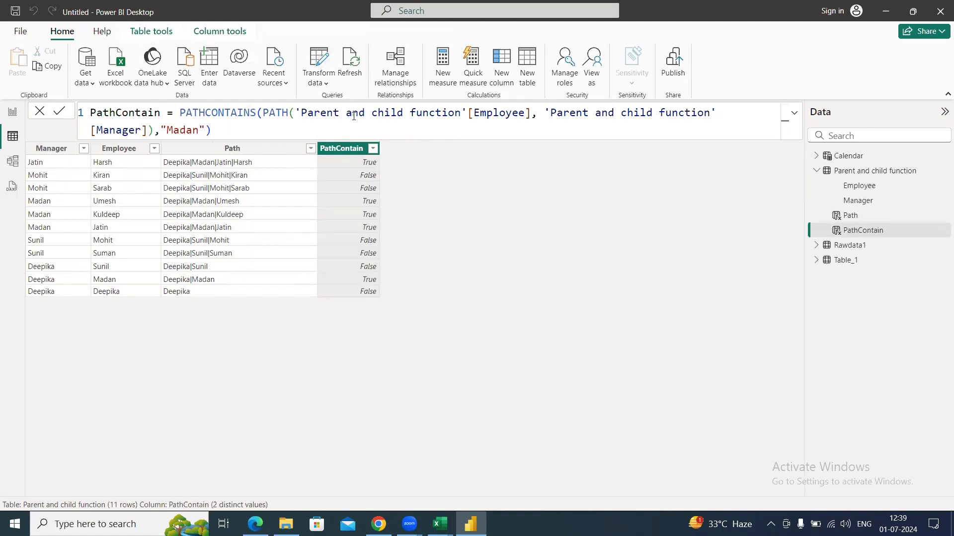
{"action": "left_click_drag", "start_coordinate": [379, 148], "coordinate": [426, 148]}
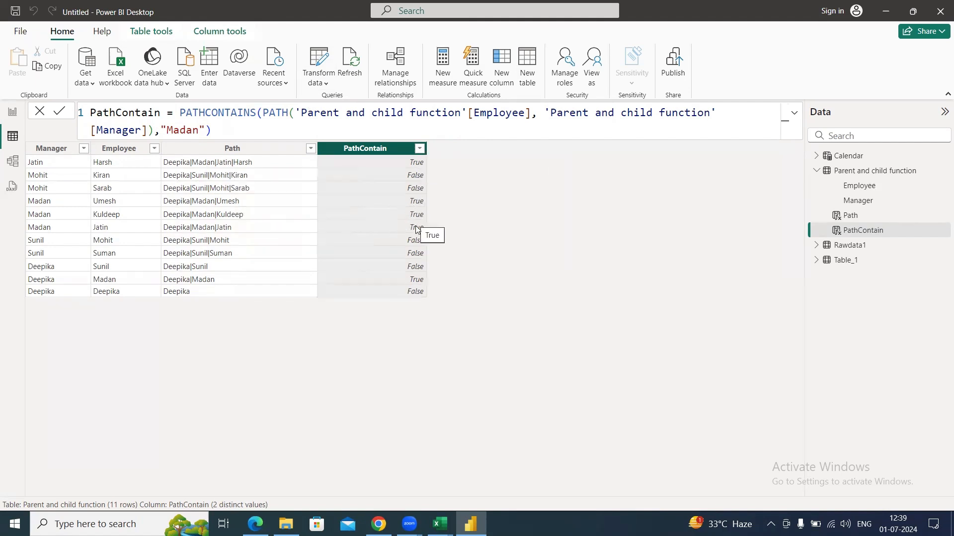
Switch to the Excel workbook, mark the Pathcontain function as Done on SummarySheet, and copy the function name Pathlength.
{"action": "key", "text": "alt+Tab"}
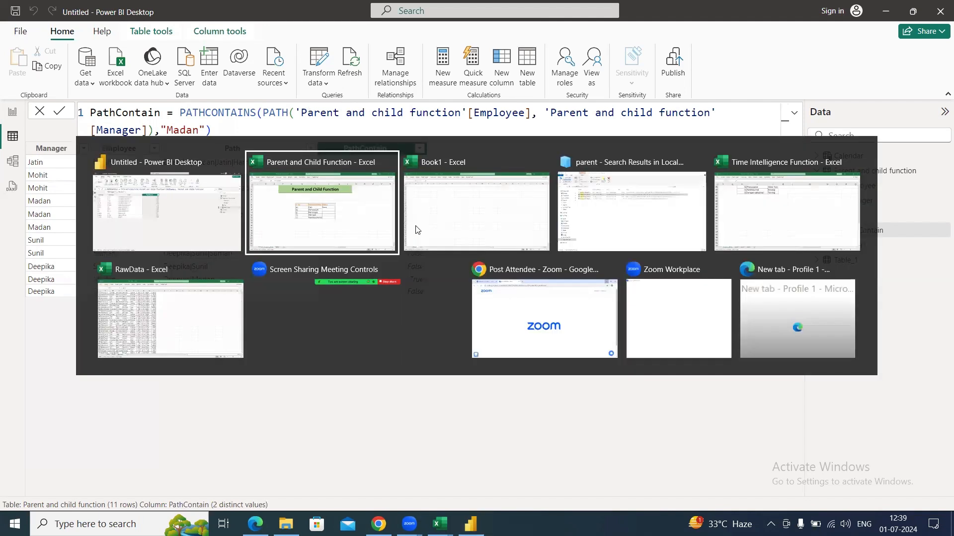
{"action": "type", "text": "Done"}
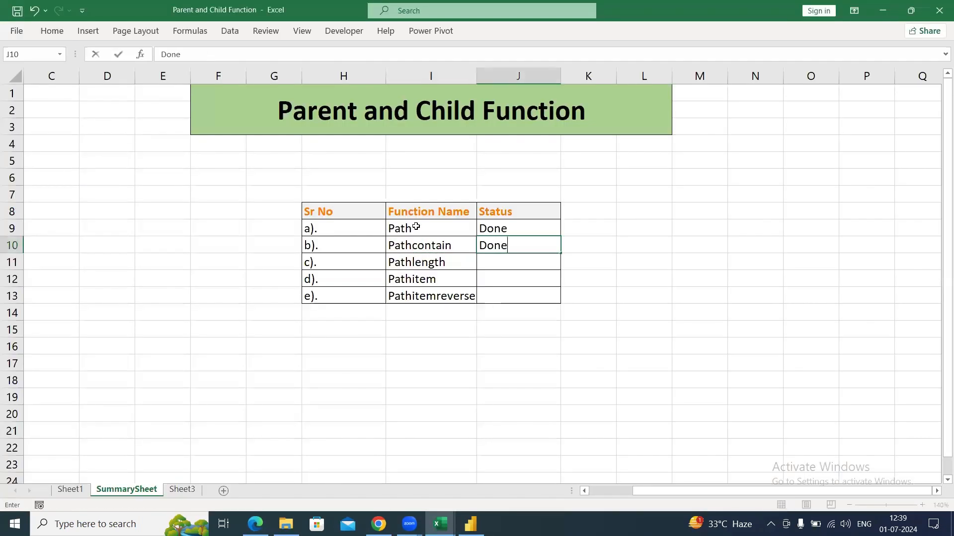
{"action": "key", "text": "Return"}
{"action": "key", "text": "ctrl+c"}
Switch to Power BI Desktop and start a new calculated column named Pathlength that uses the PATHLENGTH function.
{"action": "key", "text": "alt+Tab"}
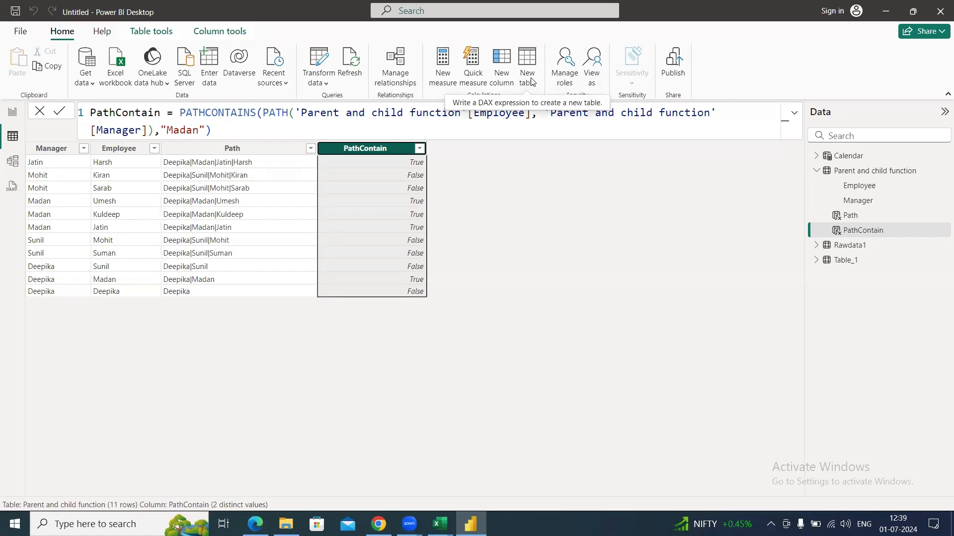
{"action": "left_click", "coordinate": [504, 71]}
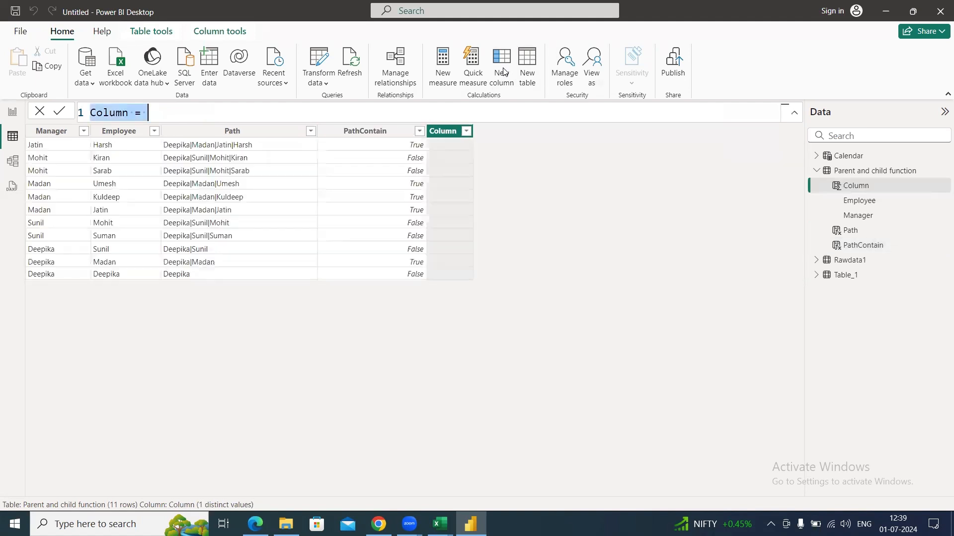
{"action": "key", "text": "ctrl+v"}
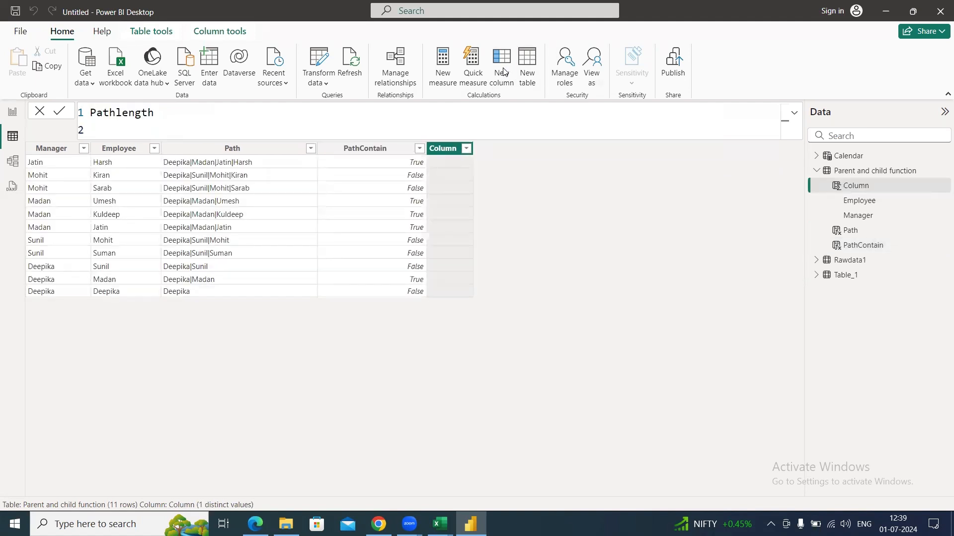
{"action": "key", "text": "BackSpace"}
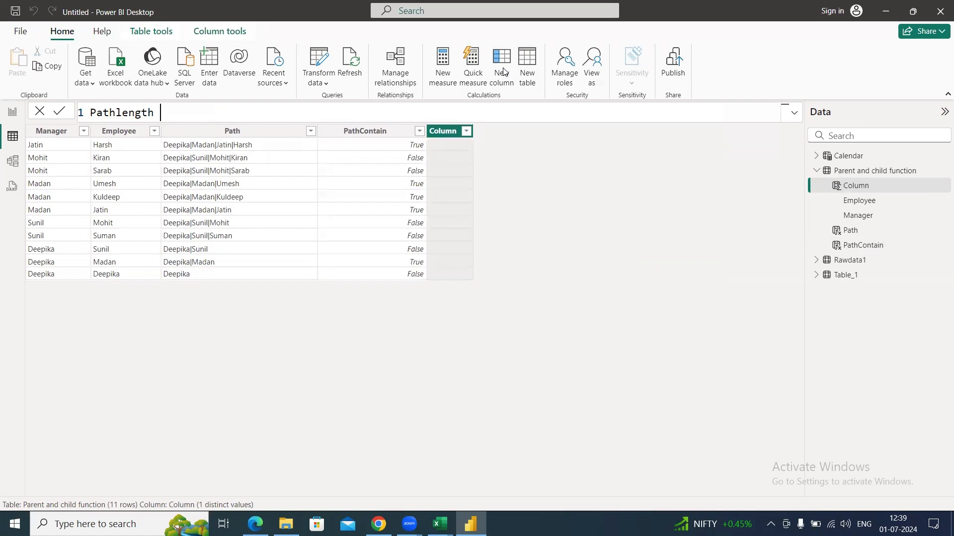
{"action": "type", "text": "= path"}
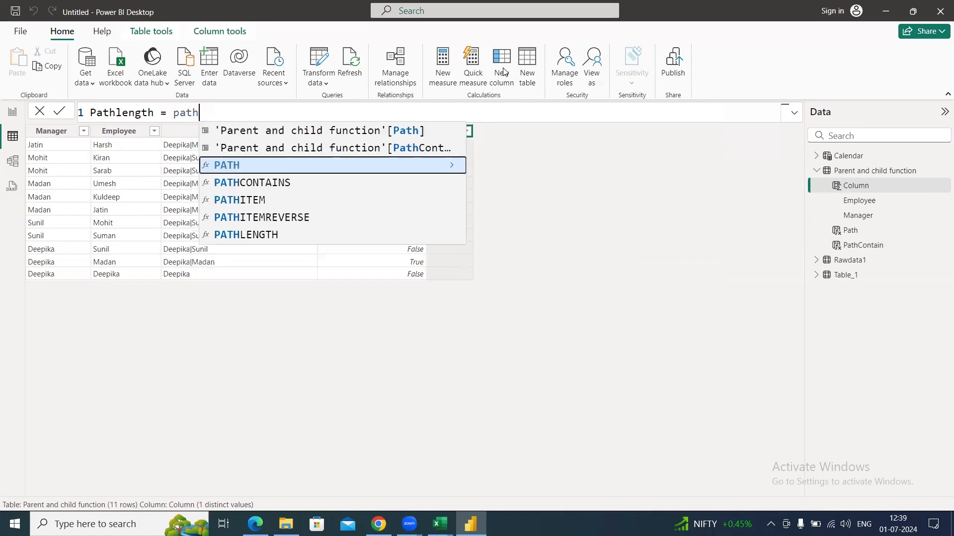
{"action": "key", "text": "Down"}
{"action": "key", "text": "Down"}
{"action": "key", "text": "Down"}
{"action": "key", "text": "Down"}
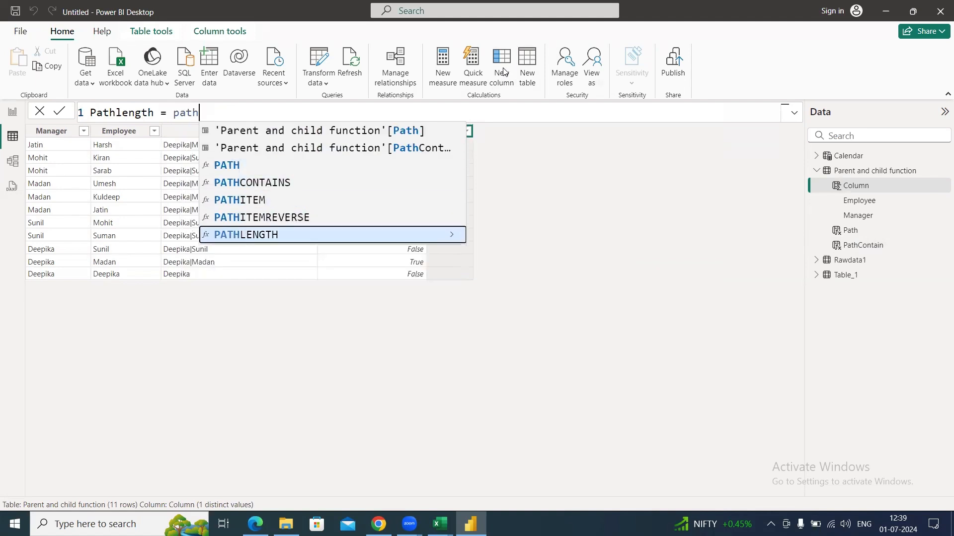
{"action": "key", "text": "Tab"}
Complete PATHLENGTH with PATH('Parent and child function'[Employee], 'Parent and child function'[Manager]) as its argument and apply the formula.
{"action": "type", "text": "path"}
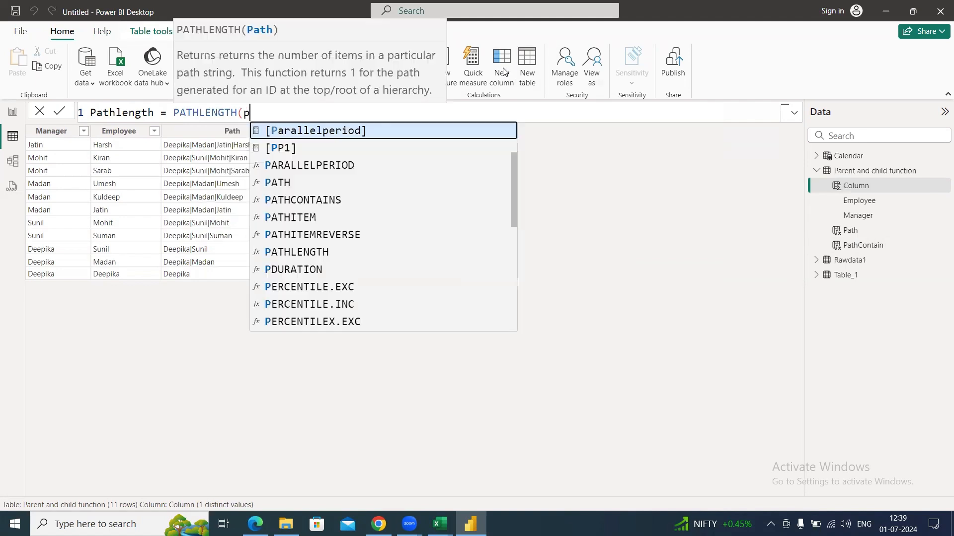
{"action": "key", "text": "Tab"}
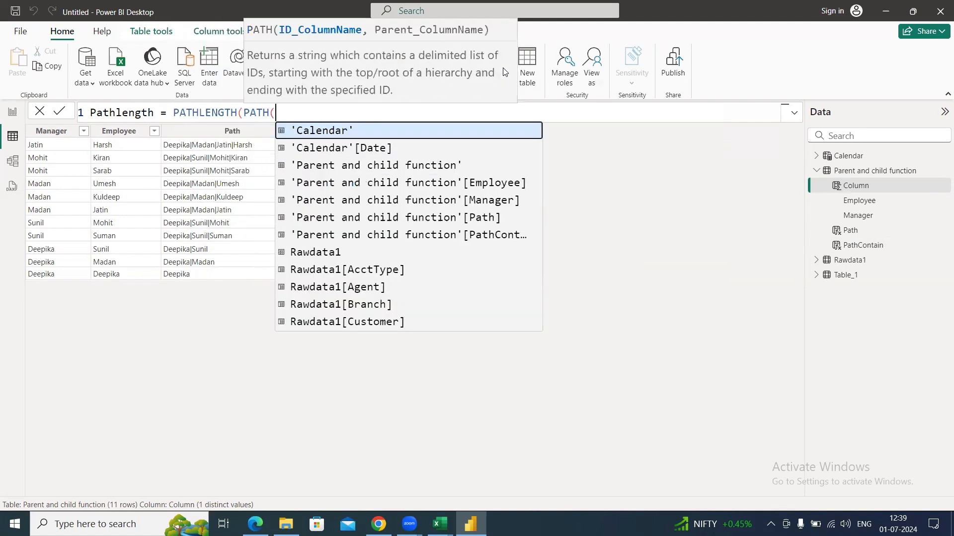
{"action": "type", "text": "emp"}
{"action": "key", "text": "Tab"}
{"action": "type", "text": ", "}
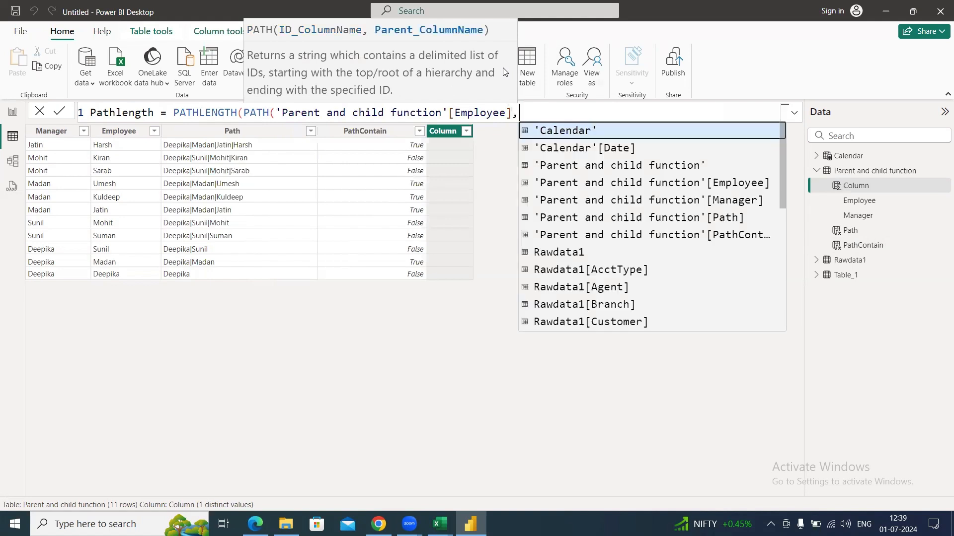
{"action": "type", "text": "man"}
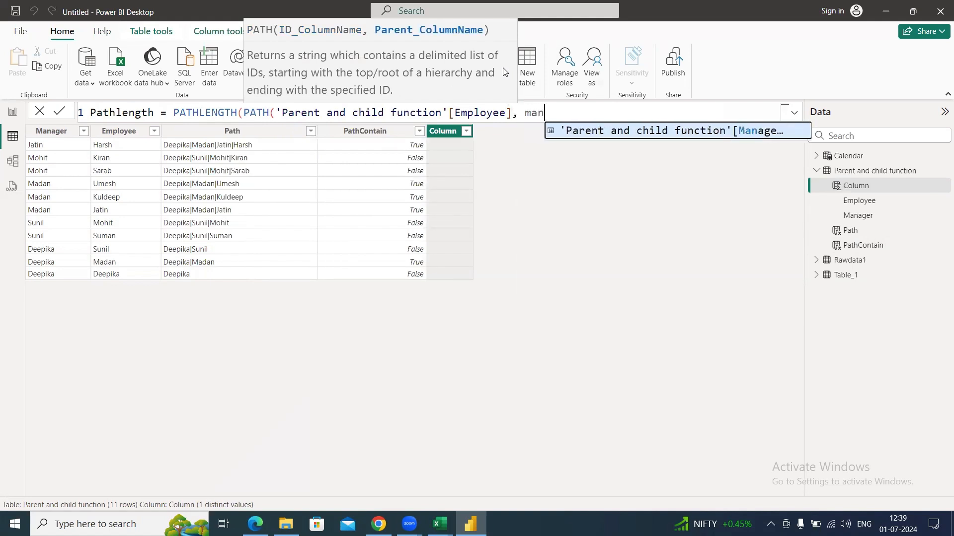
{"action": "key", "text": "Tab"}
{"action": "type", "text": ")"}
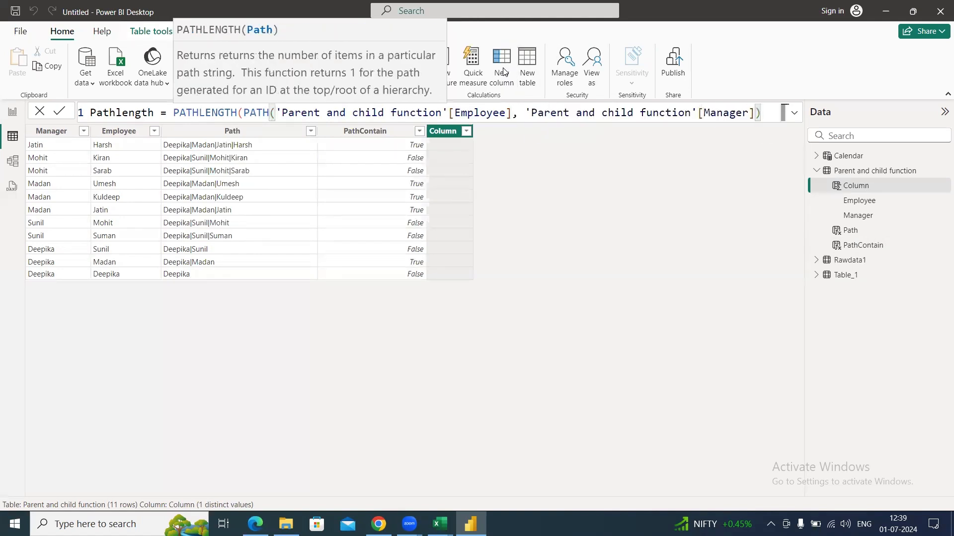
{"action": "type", "text": ")"}
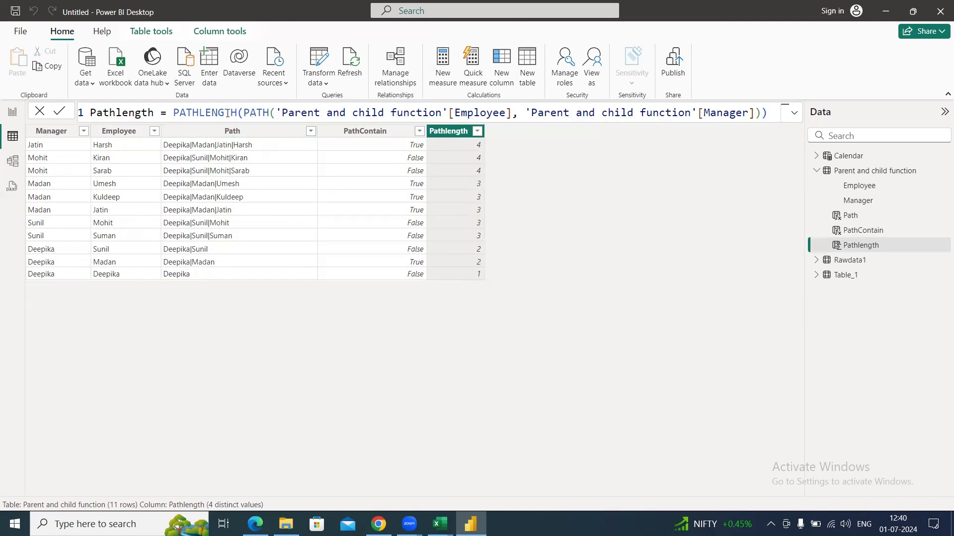
Switch to the Excel workbook, mark the Pathlength function as Done on SummarySheet, and copy the function name Pathitem.
{"action": "key", "text": "alt+Tab"}
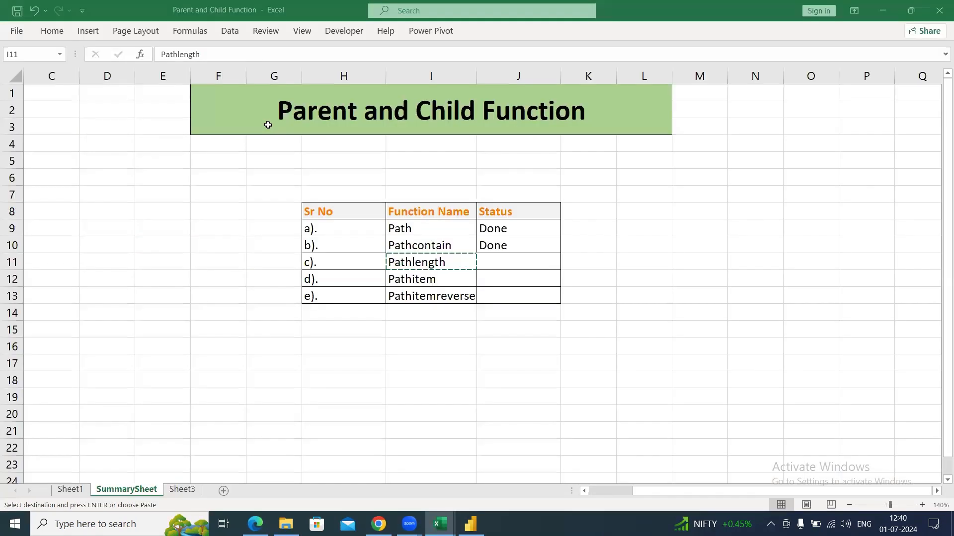
{"action": "left_click", "coordinate": [494, 260]}
{"action": "type", "text": "Done"}
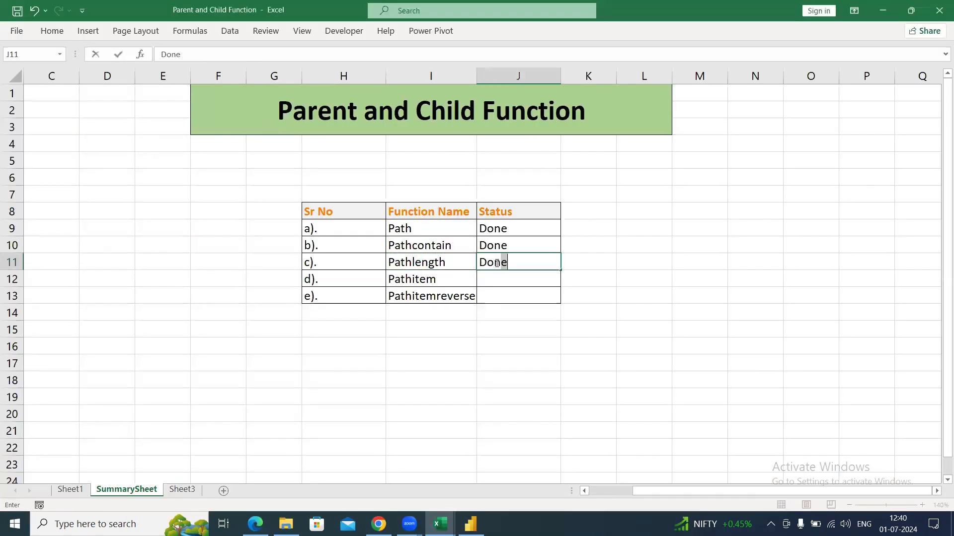
{"action": "key", "text": "Return"}
{"action": "key", "text": "Left"}
{"action": "key", "text": "ctrl+c"}
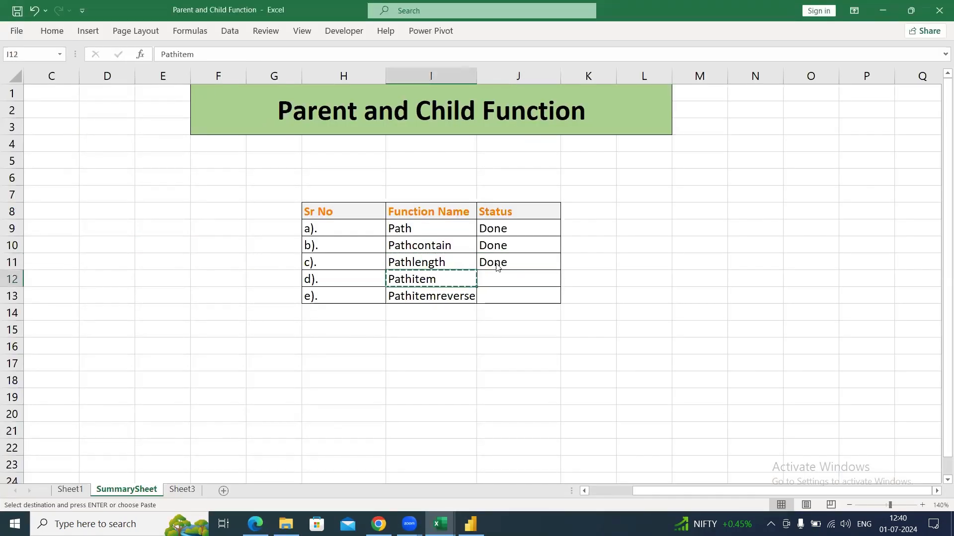
Switch to Power BI Desktop and start a new calculated column named Pathitem that uses the PATHITEM function.
{"action": "key", "text": "alt+Tab"}
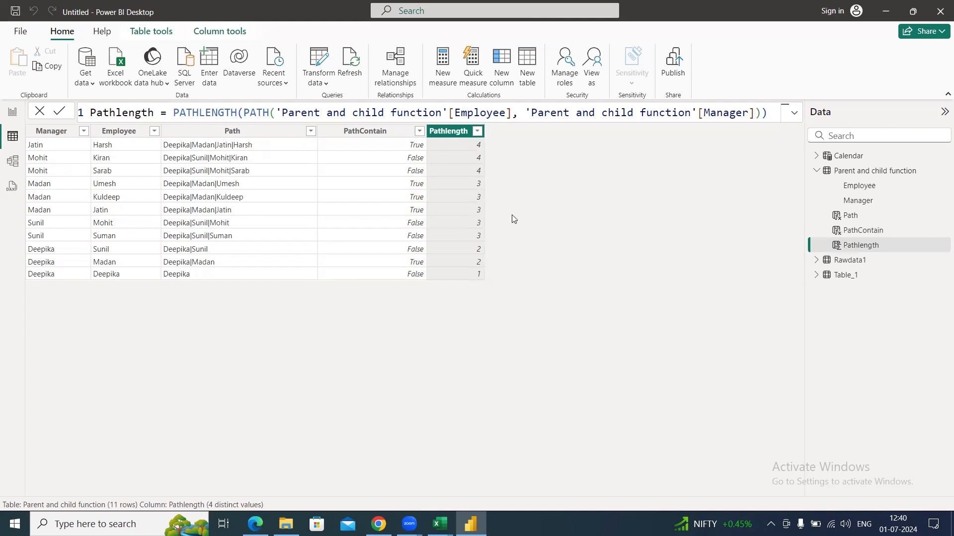
{"action": "left_click", "coordinate": [505, 74]}
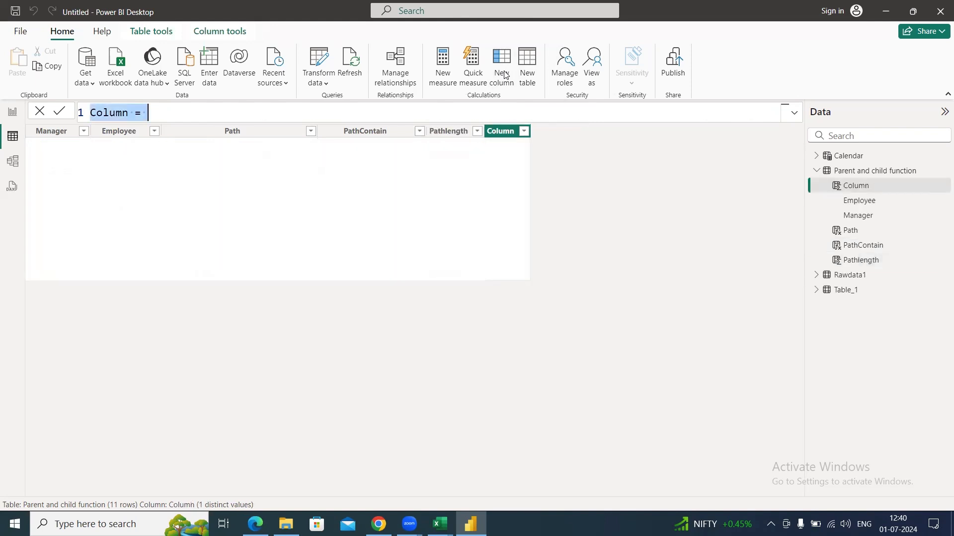
{"action": "type", "text": "Pathitem"}
{"action": "key", "text": "shift+Return"}
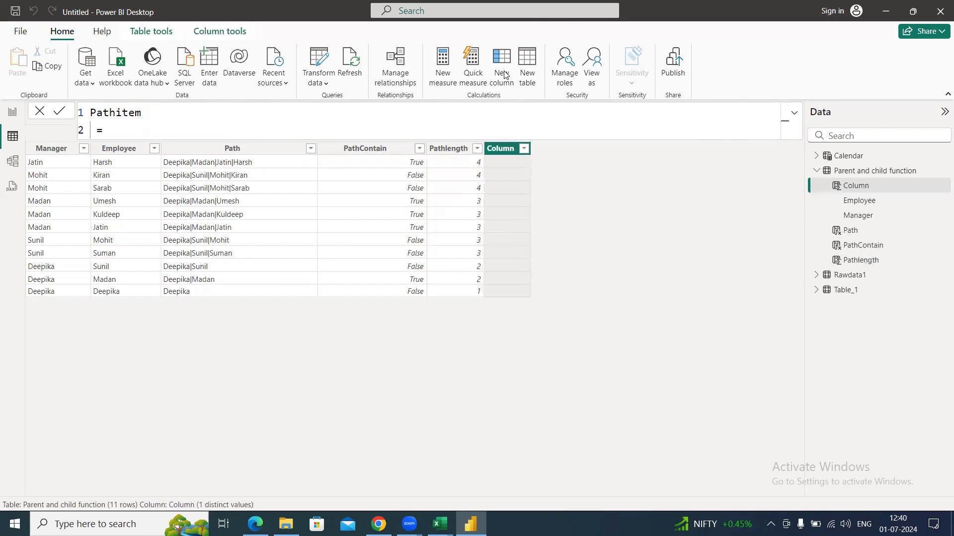
{"action": "key", "text": "BackSpace"}
{"action": "type", "text": "path"}
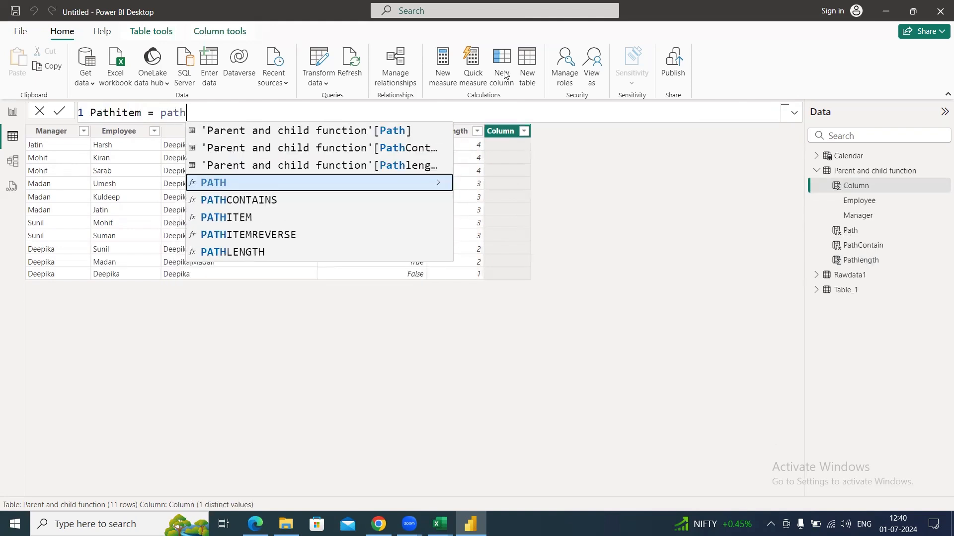
{"action": "key", "text": "Down"}
{"action": "key", "text": "Down"}
{"action": "key", "text": "Tab"}
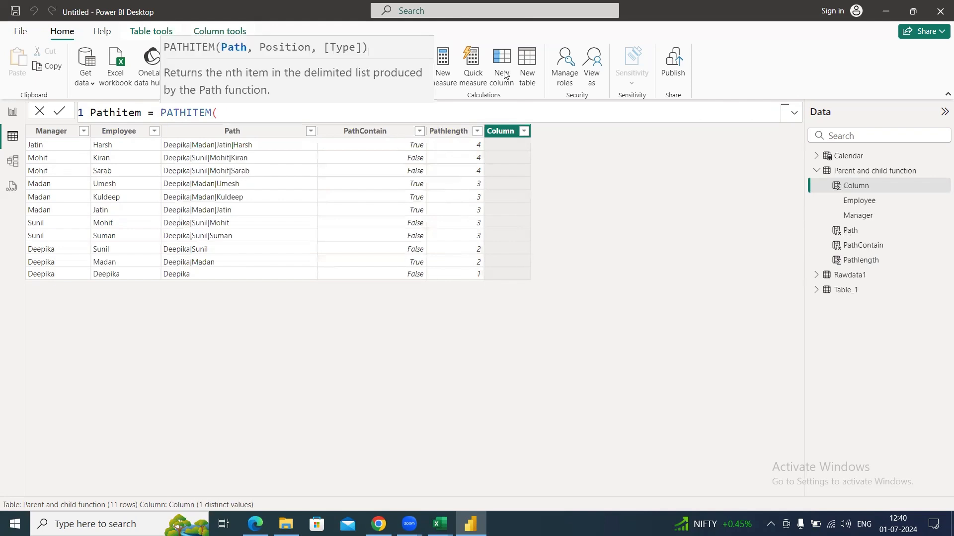
Complete PATHITEM with PATH('Parent and child function'[Employee], 'Parent and child function'[Manager]) as the path and 3 as the position, and apply the formula.
{"action": "type", "text": "path"}
{"action": "key", "text": "Tab"}
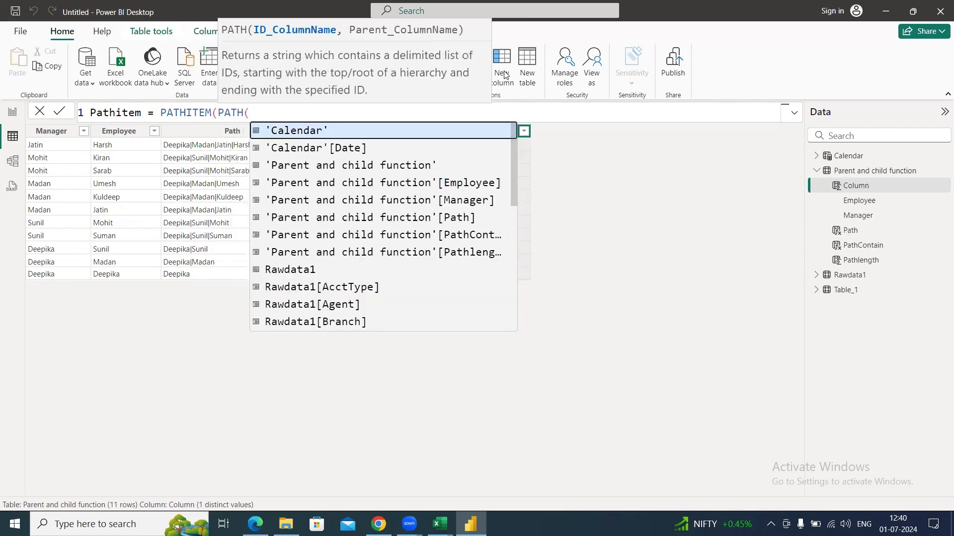
{"action": "type", "text": "emp"}
{"action": "key", "text": "Tab"}
{"action": "type", "text": ","}
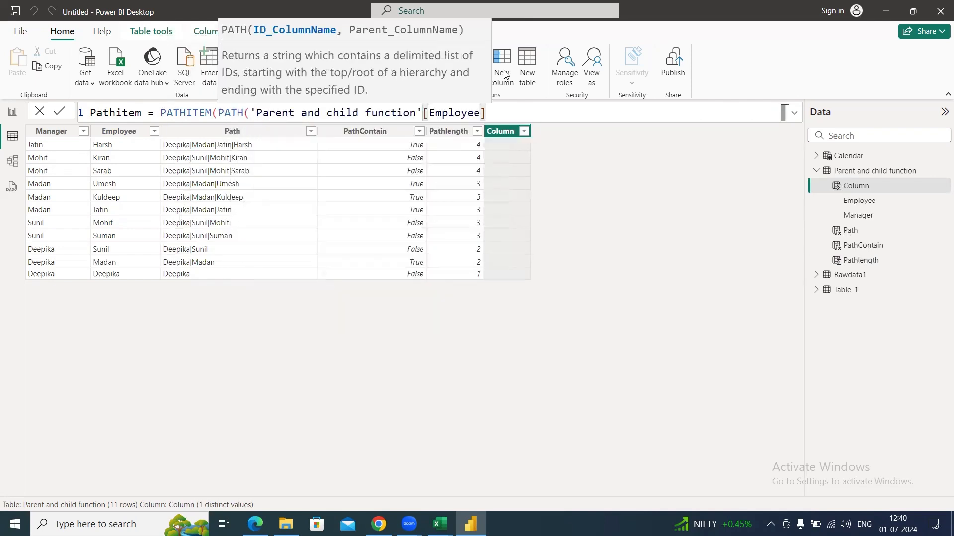
{"action": "type", "text": " man"}
{"action": "key", "text": "Tab"}
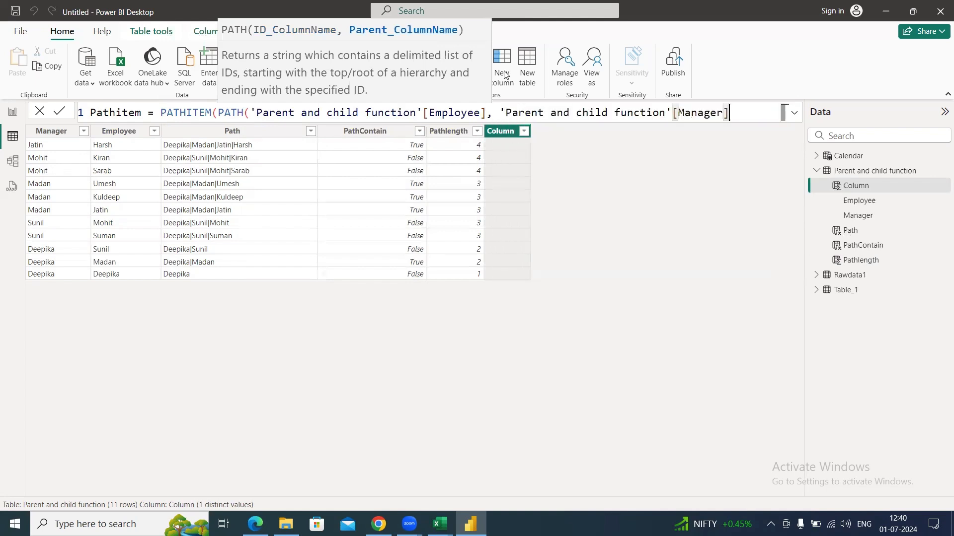
{"action": "type", "text": "),"}
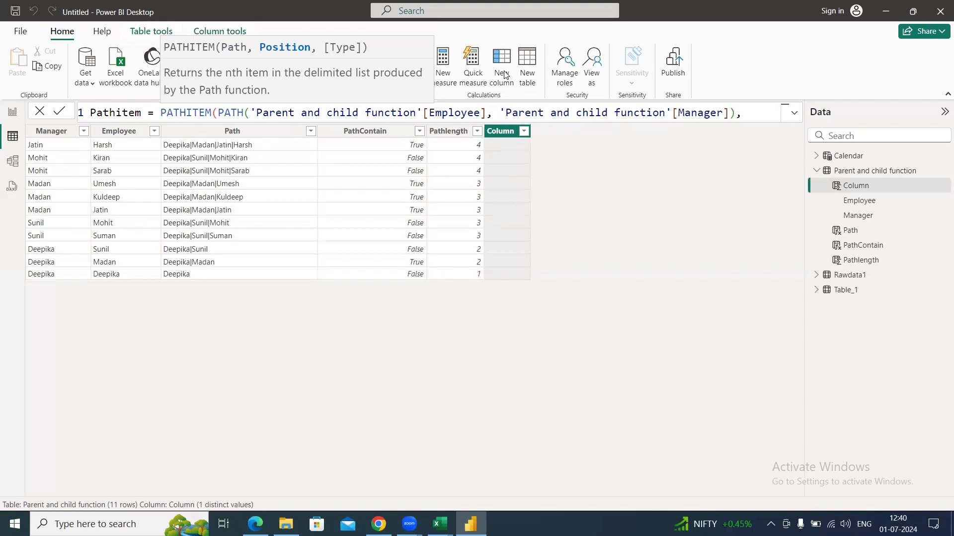
{"action": "type", "text": "3)"}
{"action": "key", "text": "Return"}
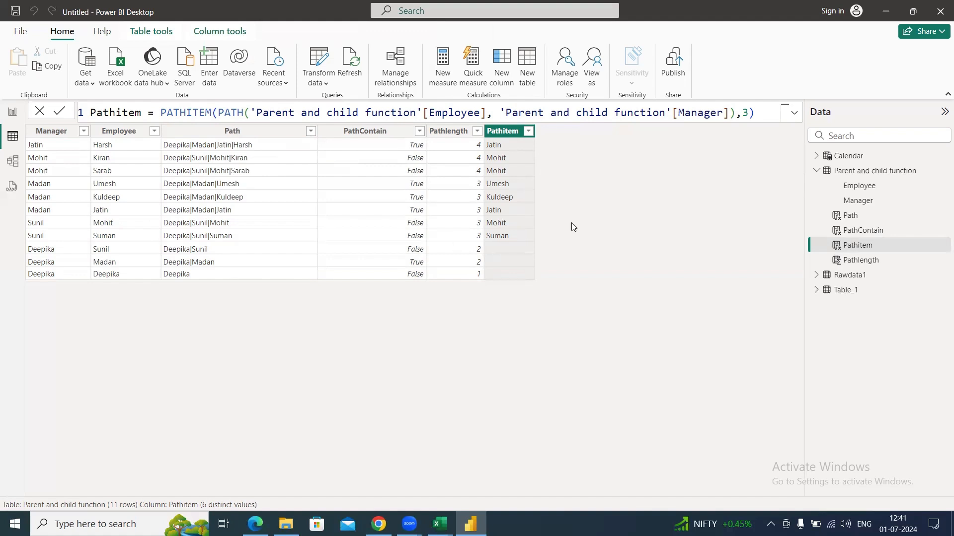
Switch to the Excel workbook, mark the Pathitem function as Done on SummarySheet, and copy the function name Pathitemreverse.
{"action": "key", "text": "alt+Tab"}
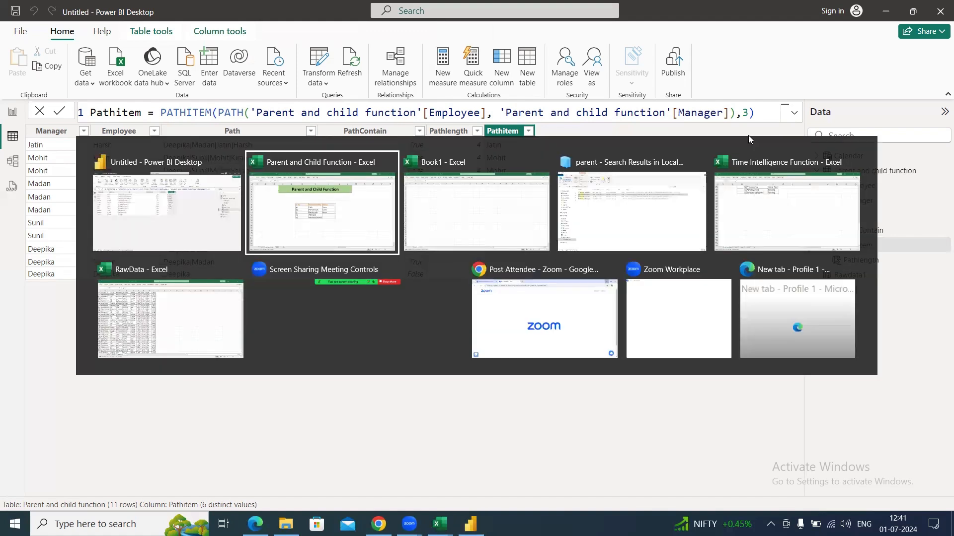
{"action": "key", "text": "Right"}
{"action": "type", "text": "Done"}
{"action": "key", "text": "Return"}
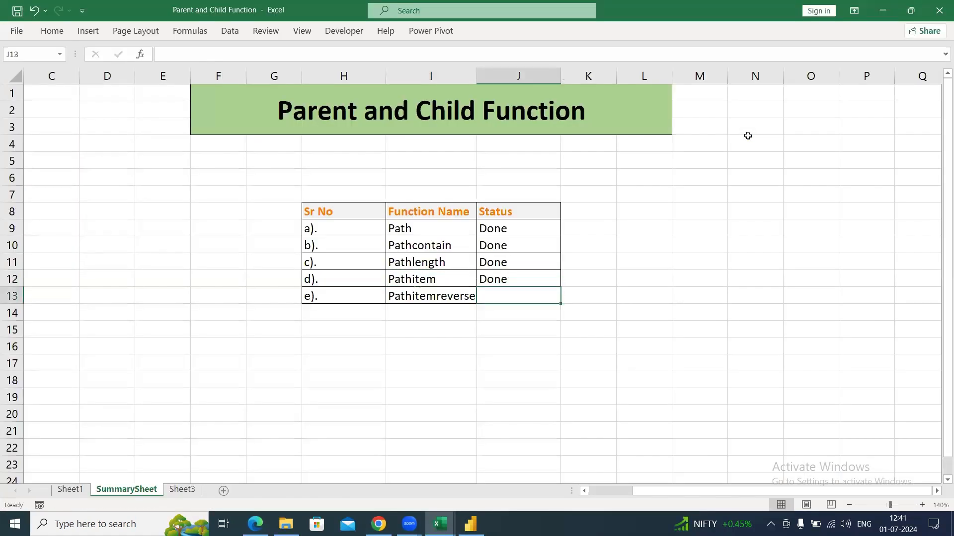
{"action": "key", "text": "Left"}
{"action": "key", "text": "ctrl+c"}
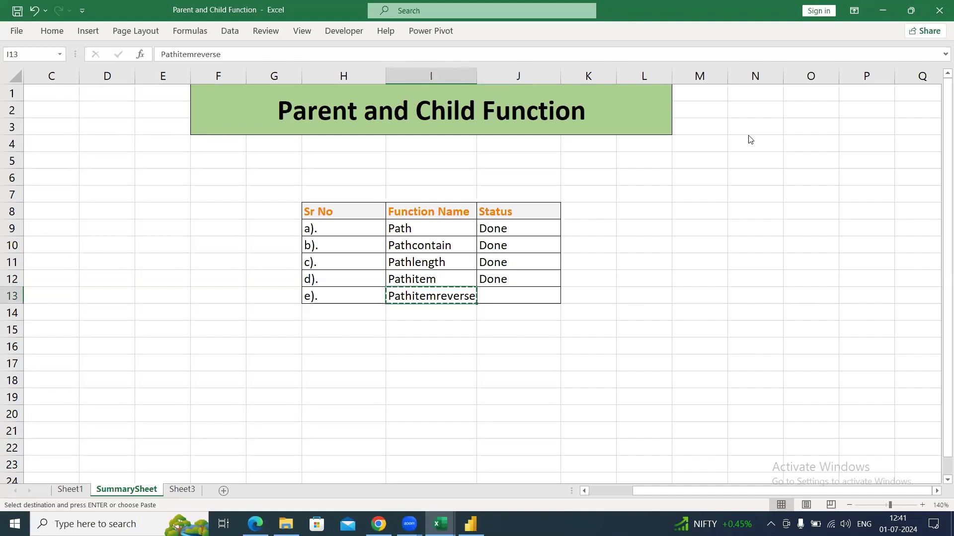
Switch to Power BI Desktop and start a new calculated column named Pathitemreverse that uses the PATHITEMREVERSE function.
{"action": "key", "text": "alt+Tab"}
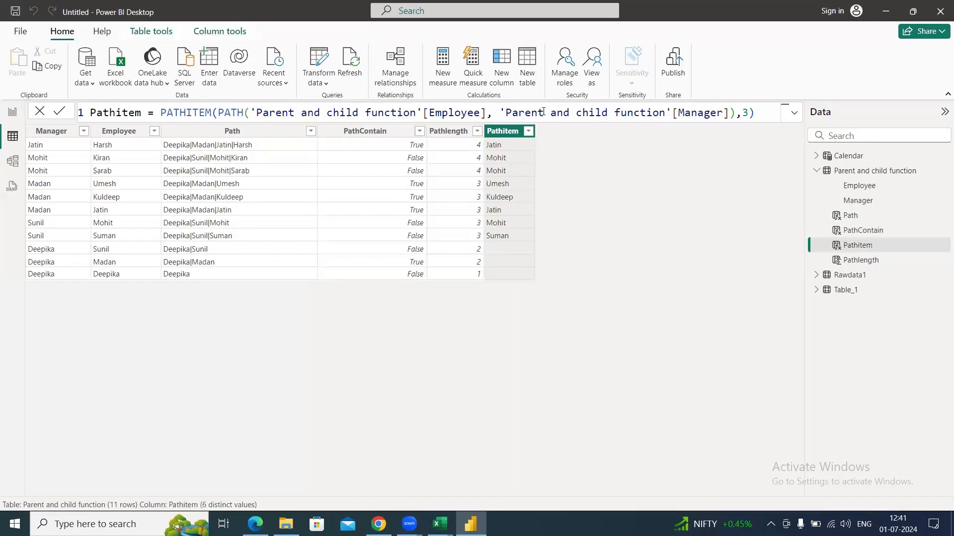
{"action": "left_click", "coordinate": [501, 77]}
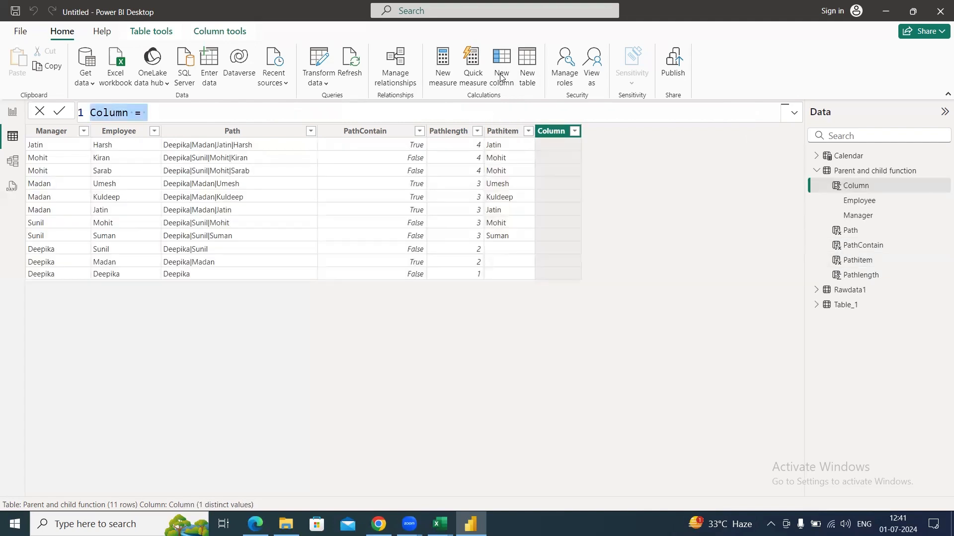
{"action": "key", "text": "ctrl+v"}
{"action": "key", "text": "BackSpace"}
{"action": "type", "text": "= "}
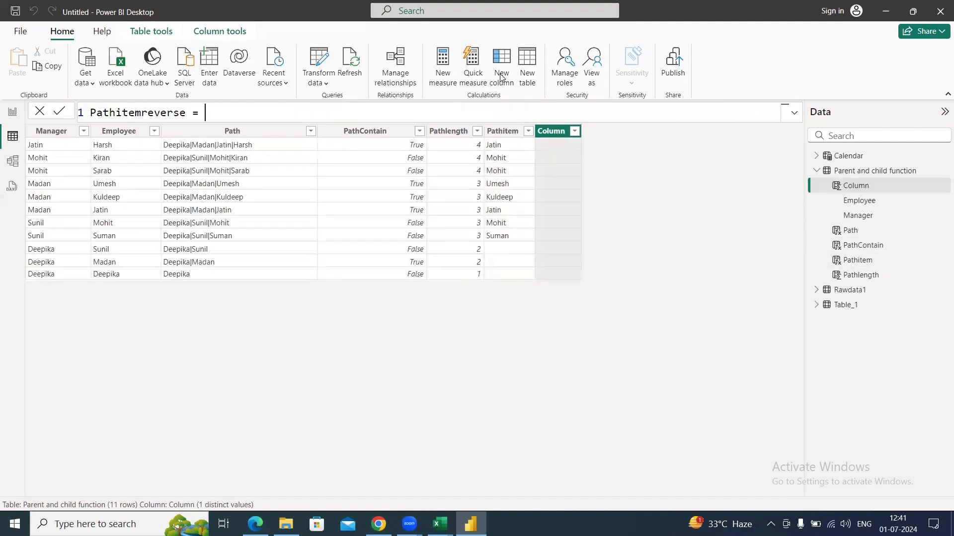
{"action": "type", "text": "path"}
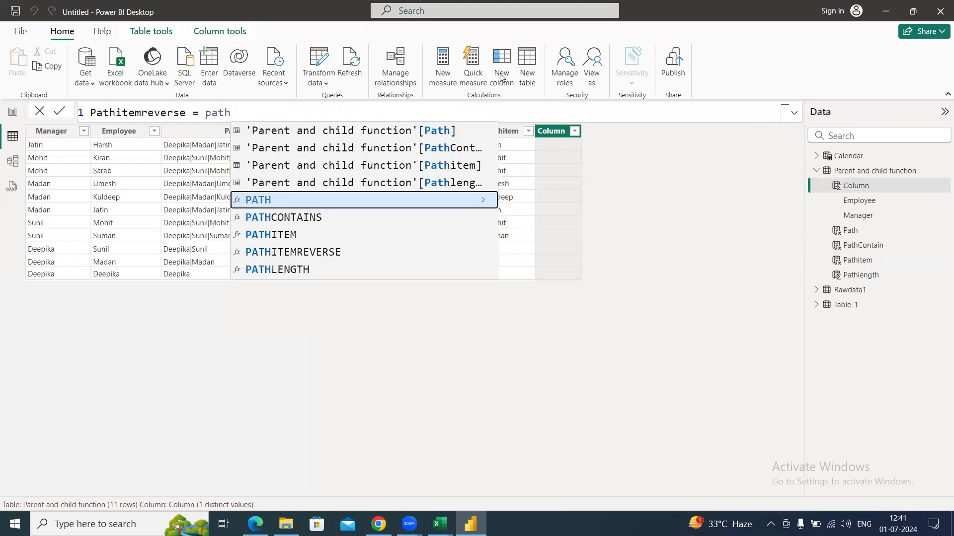
{"action": "type", "text": "ite"}
{"action": "key", "text": "Down"}
{"action": "key", "text": "Tab"}
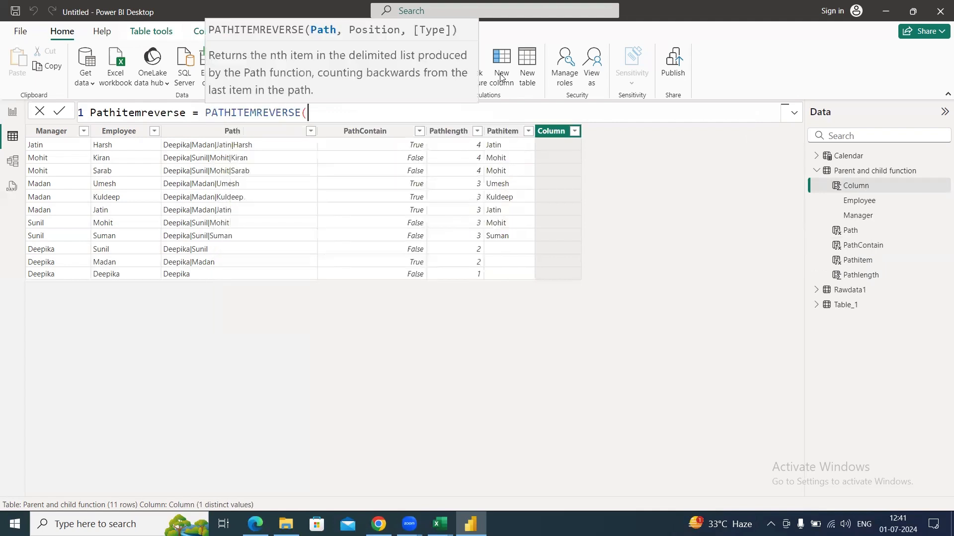
Complete PATHITEMREVERSE with PATH('Parent and child function'[Employee], 'Parent and child function'[Manager]) as the path and 3 as the position, and apply the formula.
{"action": "type", "text": "path"}
{"action": "key", "text": "Tab"}
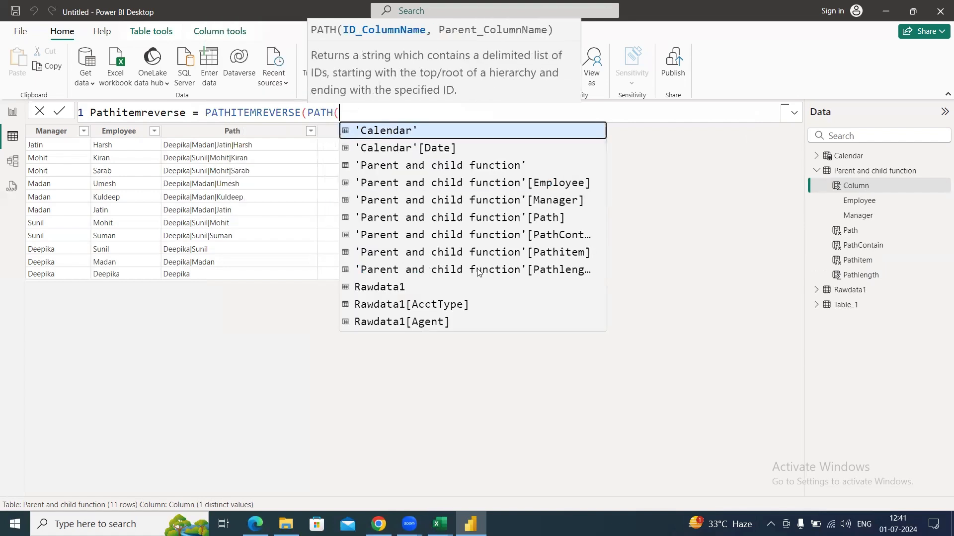
{"action": "type", "text": "empo"}
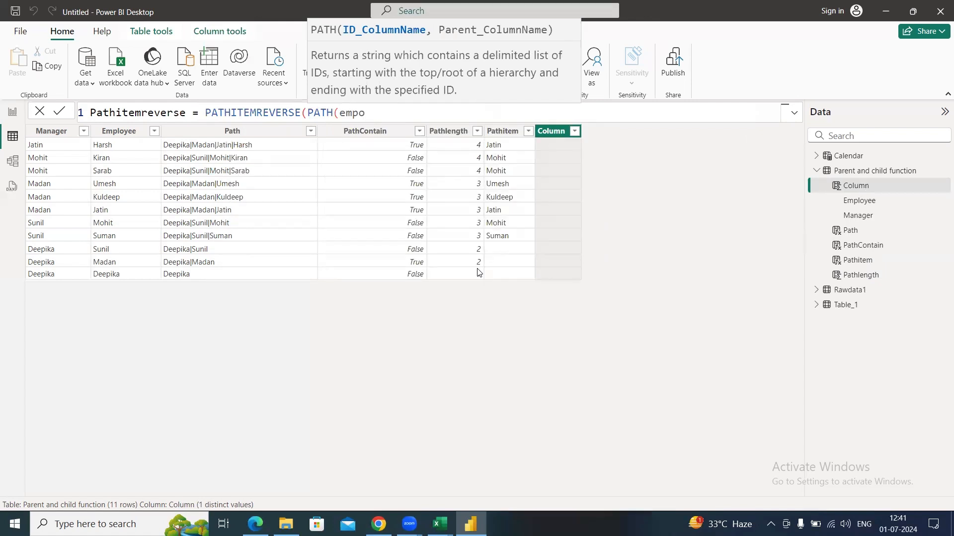
{"action": "key", "text": "BackSpace"}
{"action": "key", "text": "Tab"}
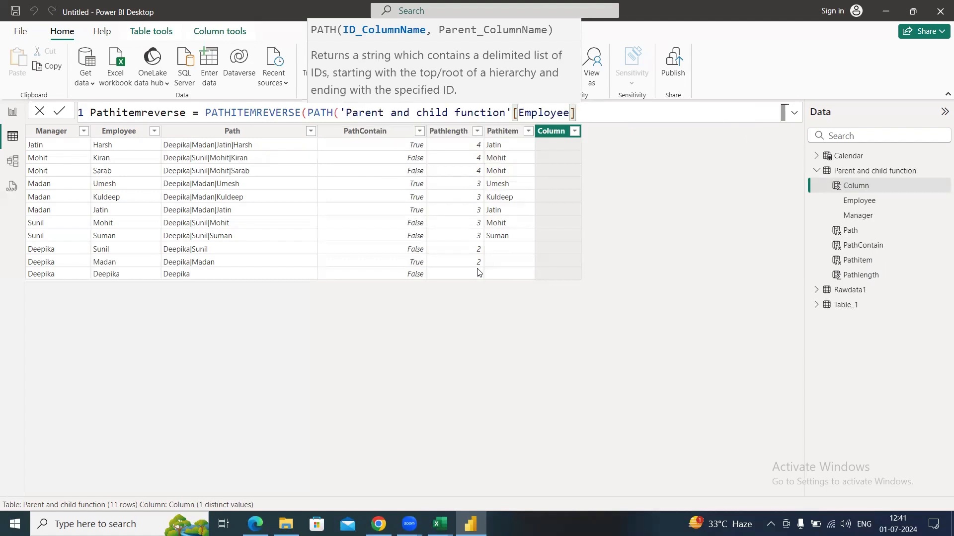
{"action": "key", "text": "Tab"}
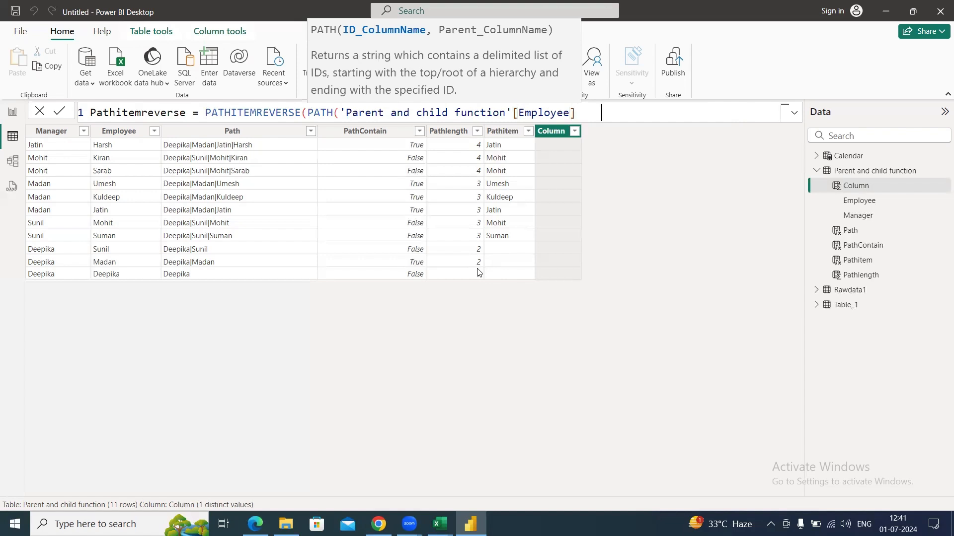
{"action": "key", "text": "BackSpace"}
{"action": "key", "text": "BackSpace"}
{"action": "key", "text": "BackSpace"}
{"action": "key", "text": "BackSpace"}
{"action": "type", "text": ", man"}
{"action": "key", "text": "Tab"}
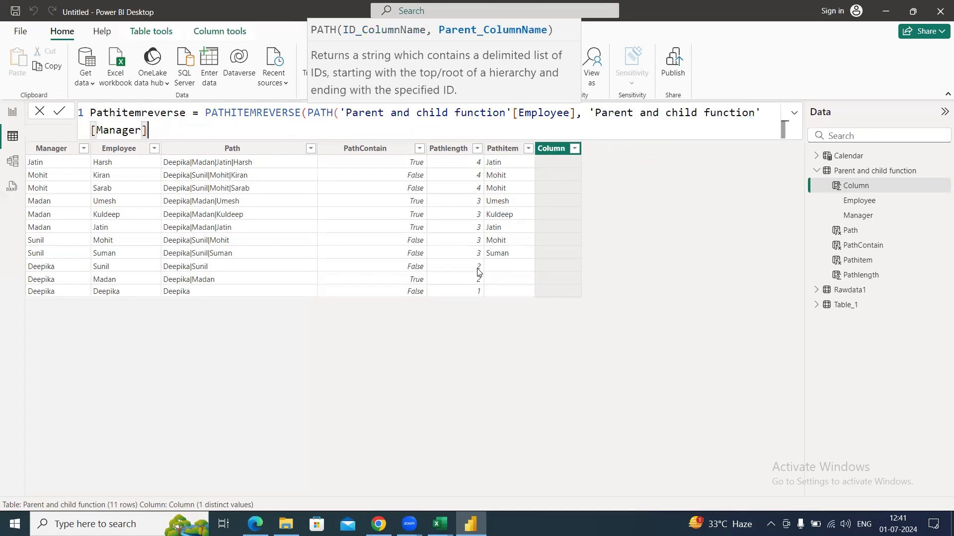
{"action": "type", "text": ")"}
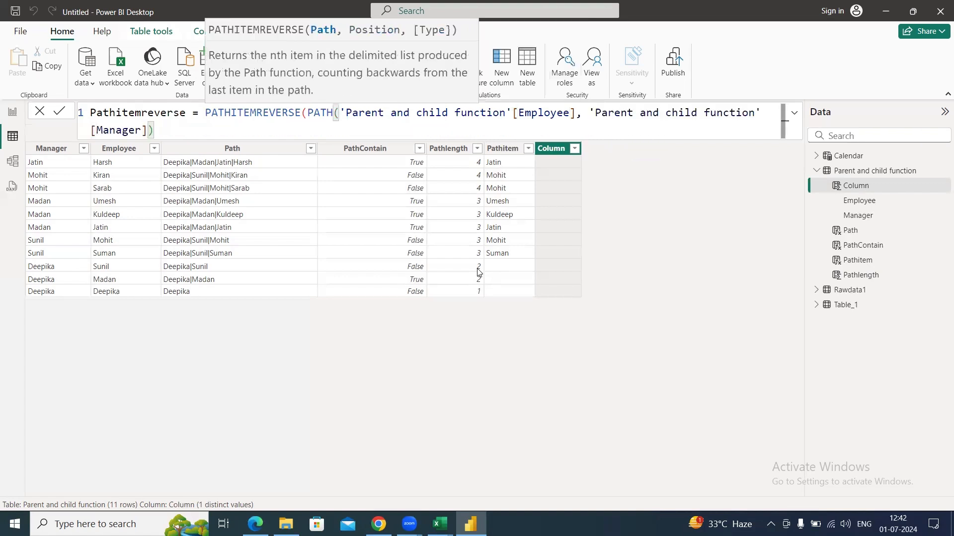
{"action": "type", "text": ","}
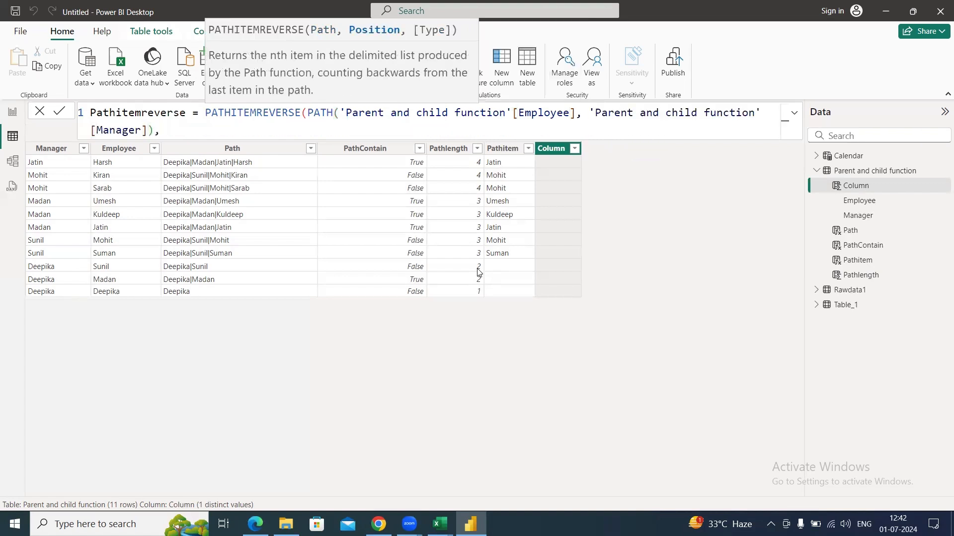
{"action": "type", "text": "3)"}
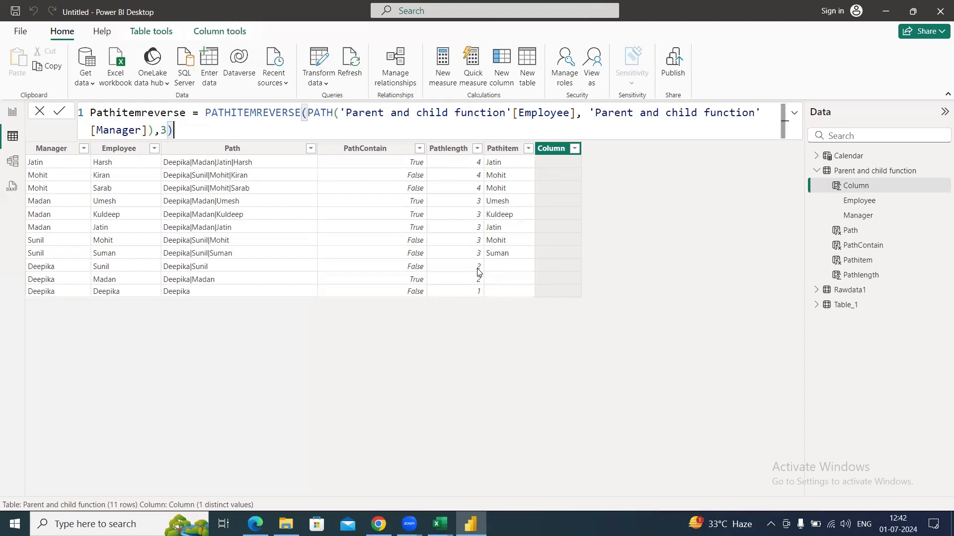
{"action": "key", "text": "Return"}
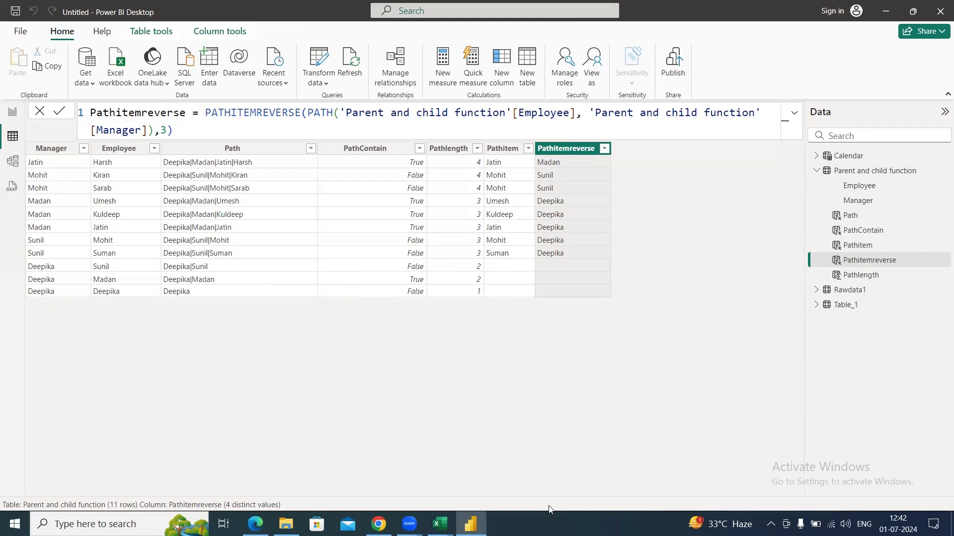
Switch to the Parent and Child Function workbook in Excel and mark the Pathitemreverse function as Done on SummarySheet.
{"action": "mouse_move", "coordinate": [439, 524]}
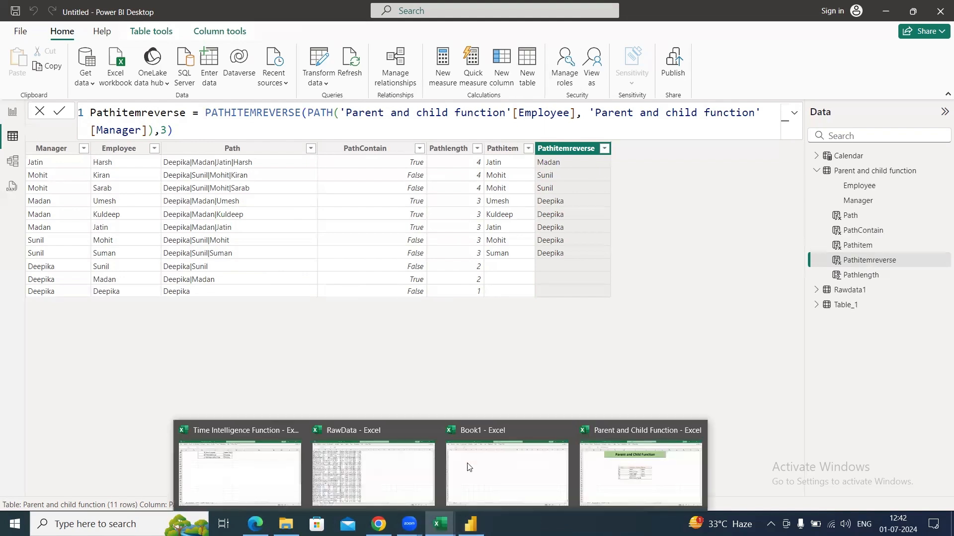
{"action": "left_click", "coordinate": [596, 495]}
{"action": "left_click", "coordinate": [513, 295]}
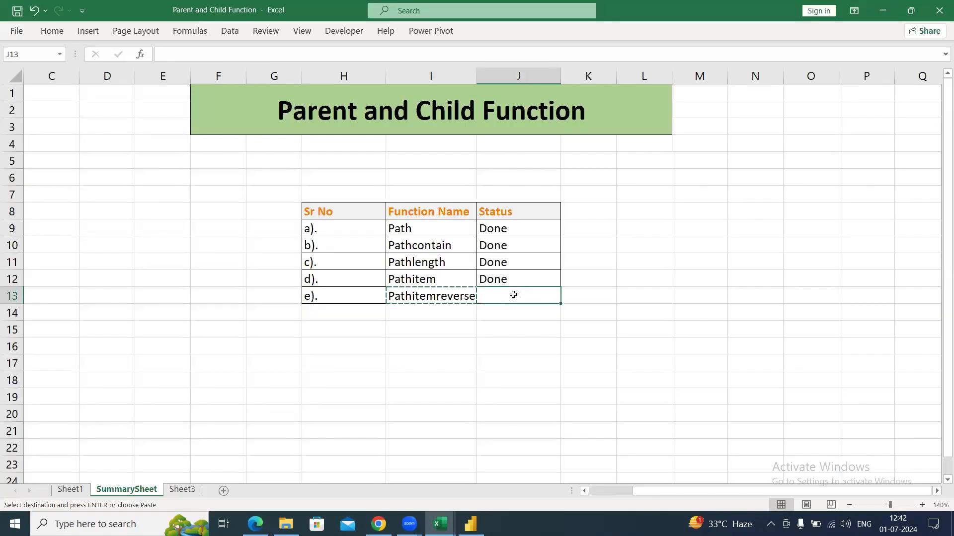
{"action": "type", "text": "Done"}
{"action": "key", "text": "Return"}
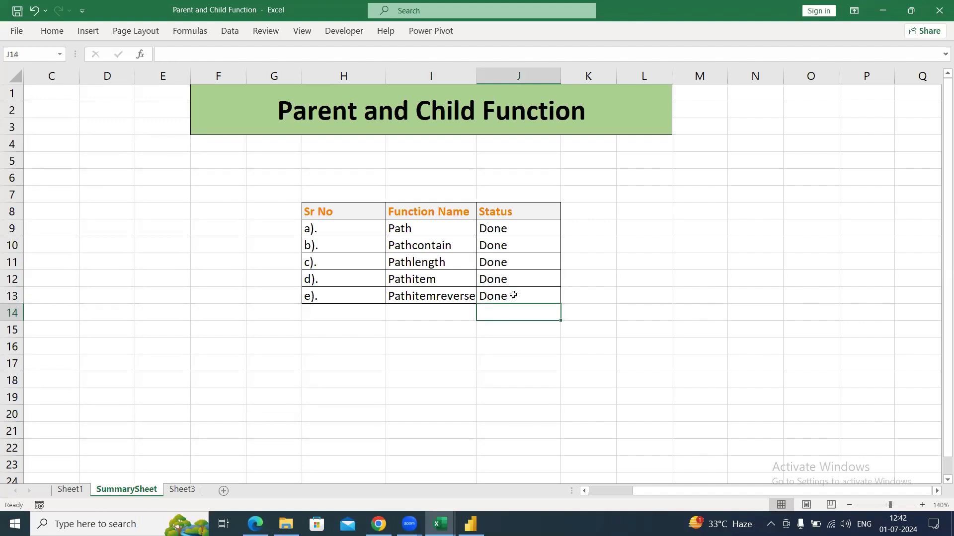
{"action": "left_click", "coordinate": [513, 295]}
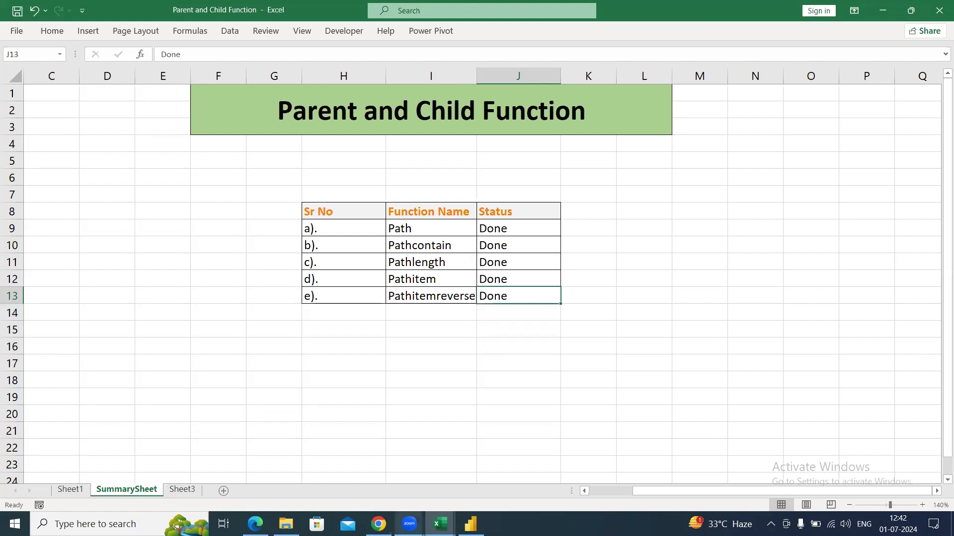